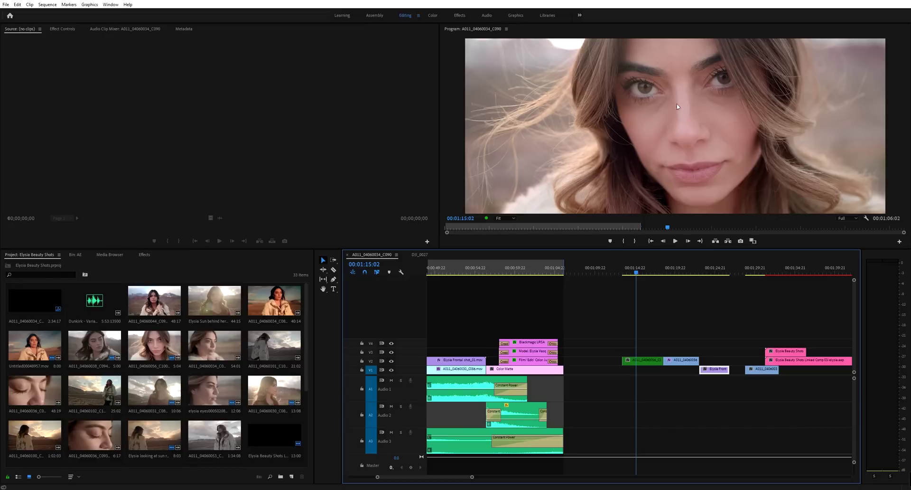
Compare the close-up portrait's flat, graded and finished versions along the timeline.
{"action": "left_click", "coordinate": [716, 270]}
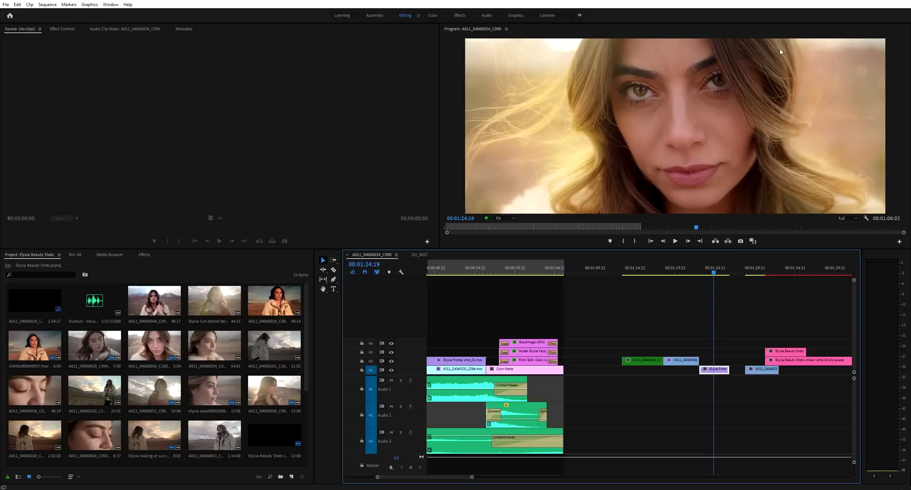
{"action": "left_click", "coordinate": [648, 274]}
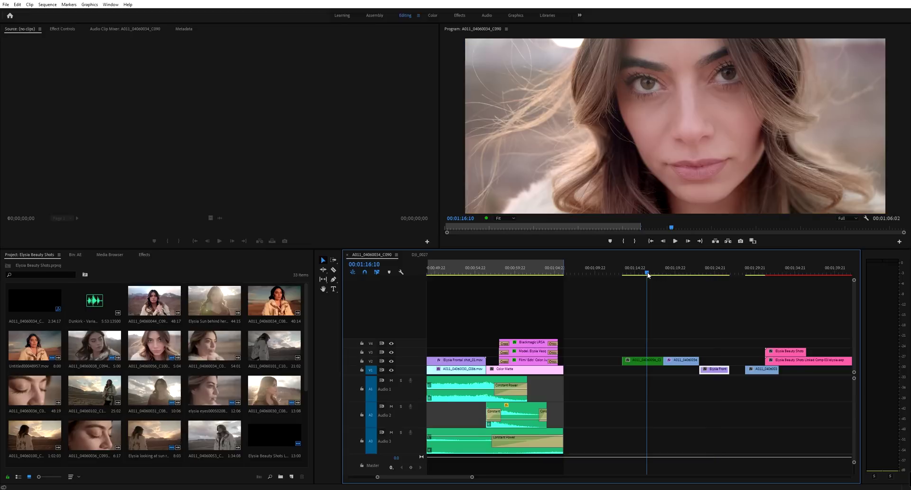
{"action": "left_click", "coordinate": [680, 269]}
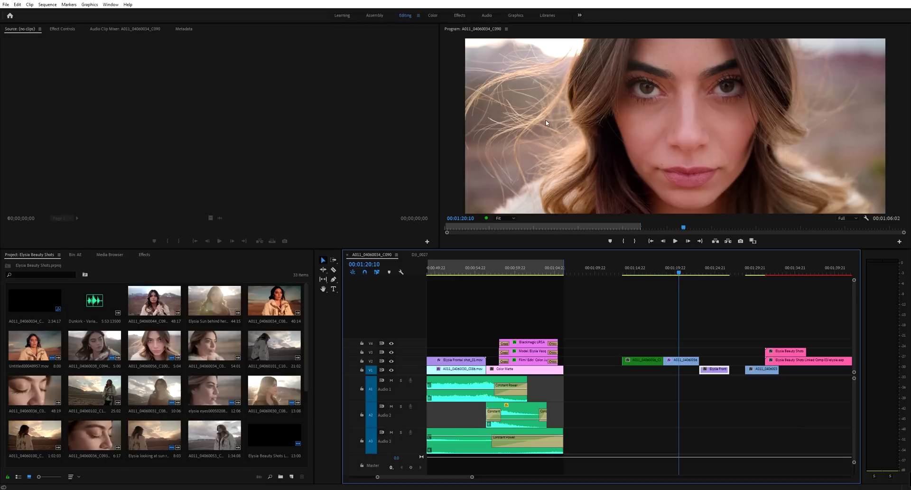
{"action": "left_click", "coordinate": [62, 29]}
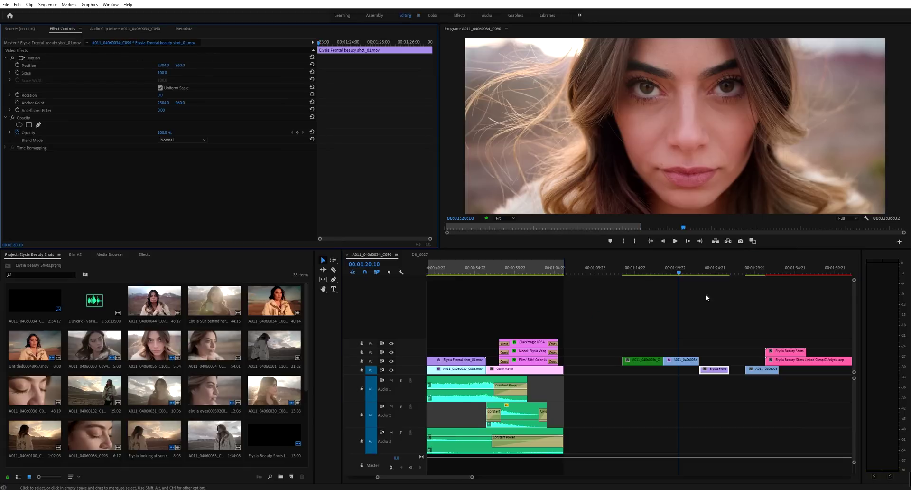
{"action": "mouse_move", "coordinate": [680, 273]}
{"action": "left_mouse_down"}
{"action": "mouse_move", "coordinate": [664, 274]}
{"action": "mouse_move", "coordinate": [678, 275]}
{"action": "left_mouse_up"}
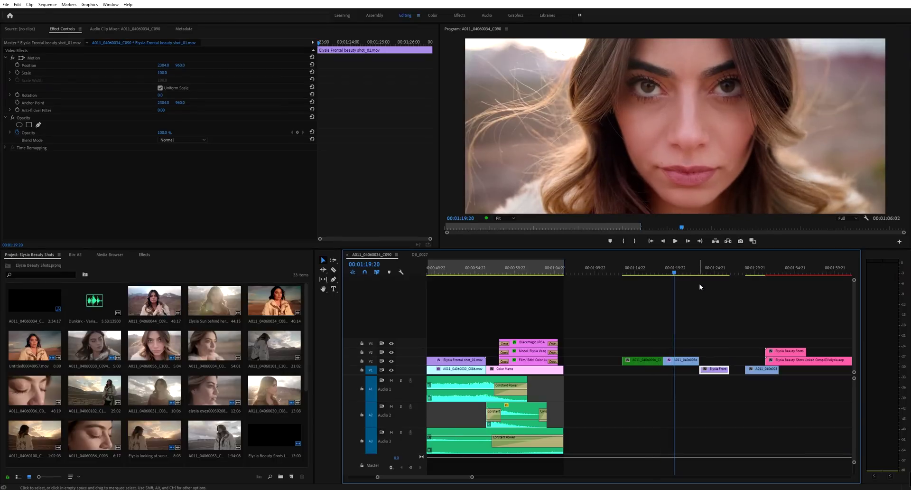
{"action": "left_click", "coordinate": [713, 273]}
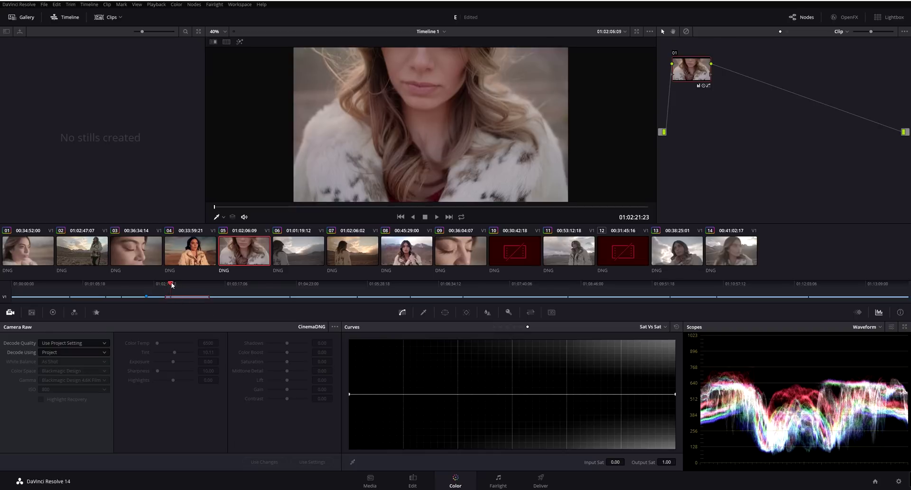
Switch to DaVinci Resolve and set clip 05's Camera Raw to decode using Clip at full resolution with Highlight Recovery enabled.
{"action": "left_click_drag", "start_coordinate": [166, 285], "coordinate": [184, 286]}
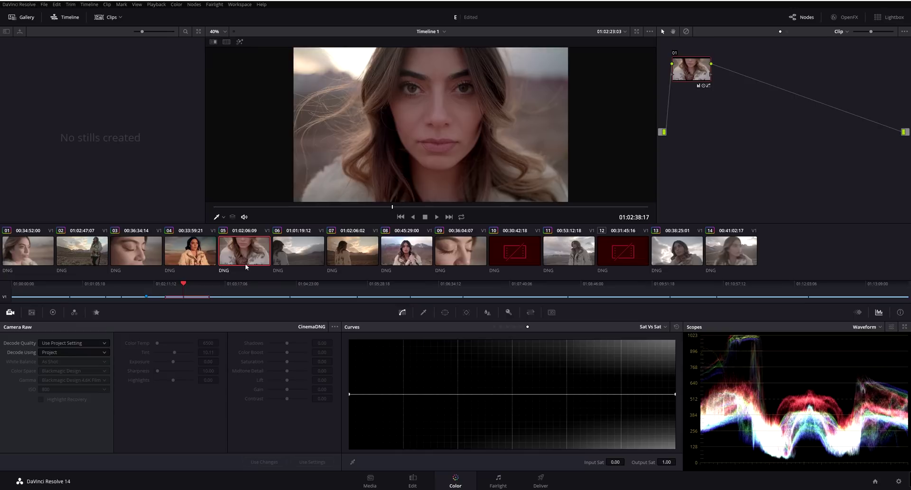
{"action": "left_click", "coordinate": [99, 352]}
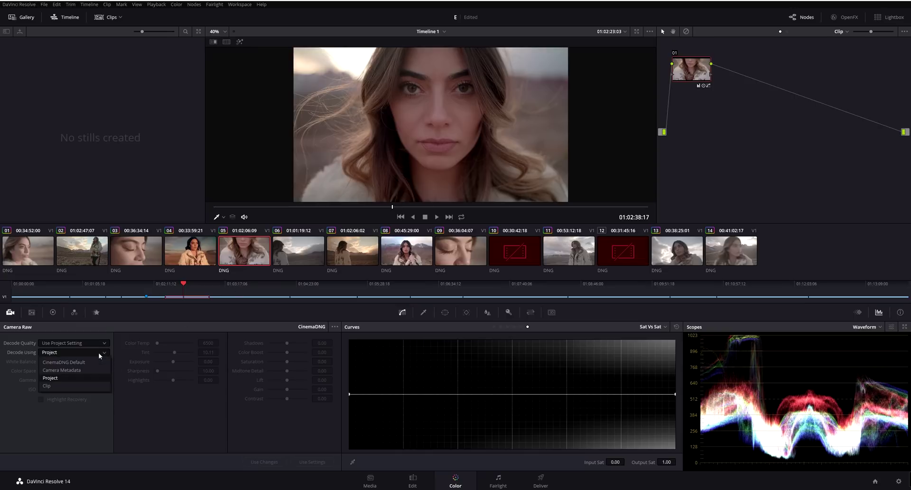
{"action": "left_click", "coordinate": [66, 385]}
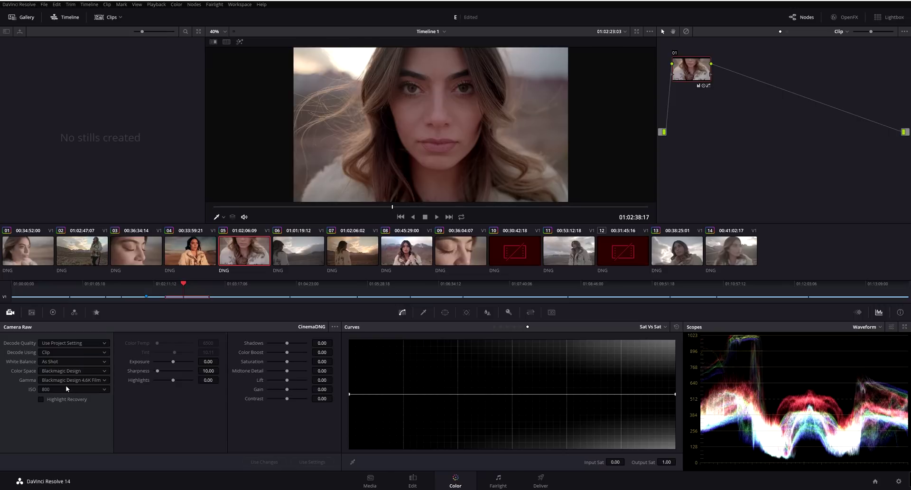
{"action": "left_click", "coordinate": [69, 343]}
{"action": "left_click", "coordinate": [69, 360]}
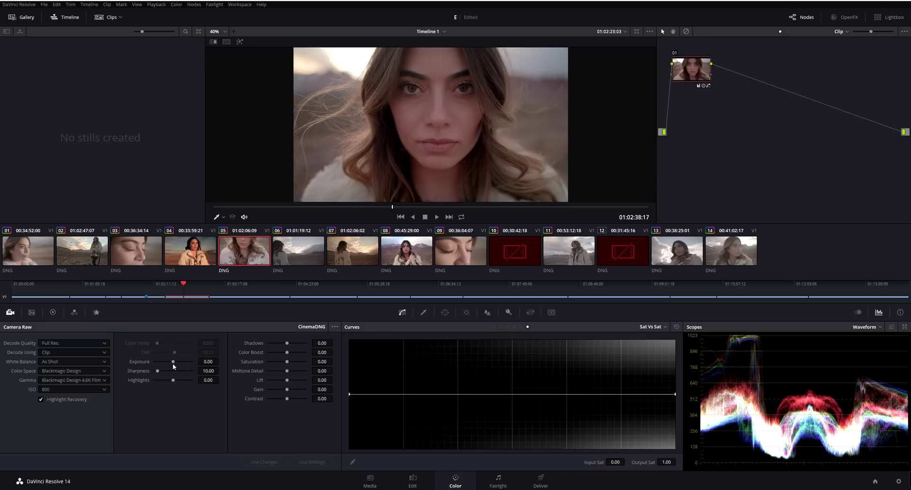
Test a strongly lowered exposure on clip 05, set it to 1.37, and set the white balance to Cloudy.
{"action": "left_click_drag", "start_coordinate": [173, 362], "coordinate": [159, 364]}
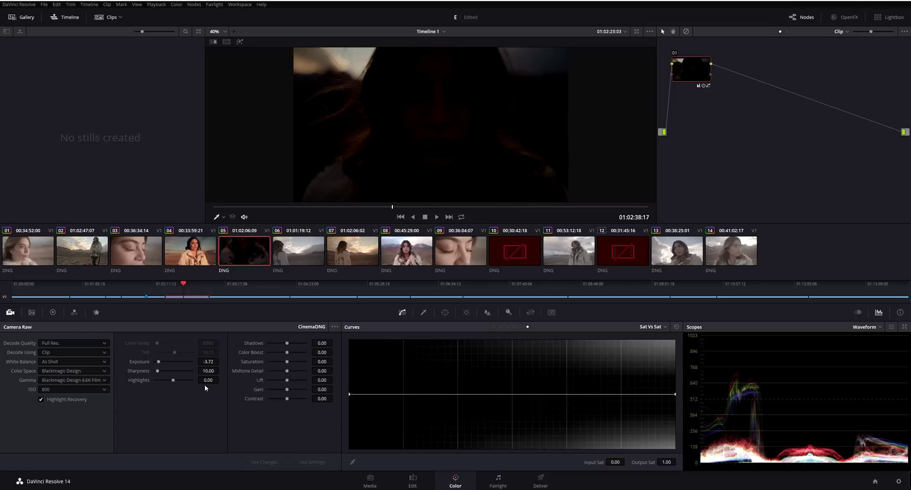
{"action": "left_click", "coordinate": [178, 361]}
{"action": "left_click", "coordinate": [73, 362]}
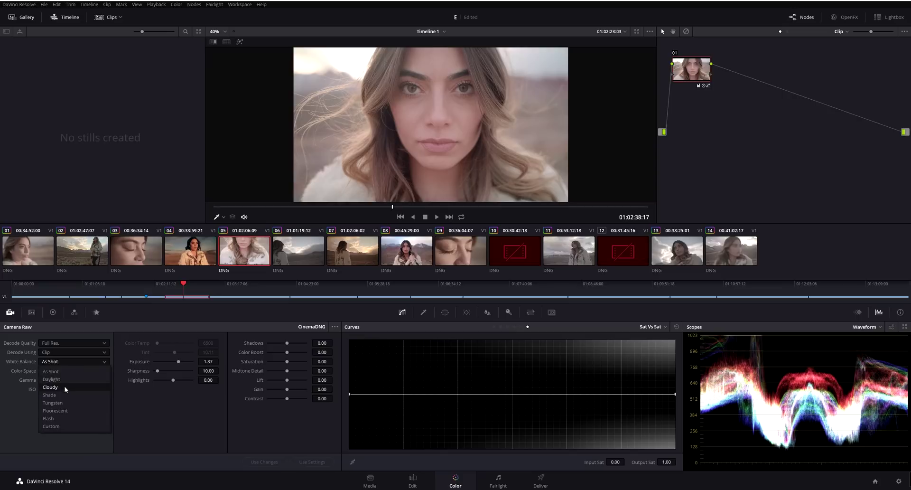
{"action": "left_click", "coordinate": [64, 387]}
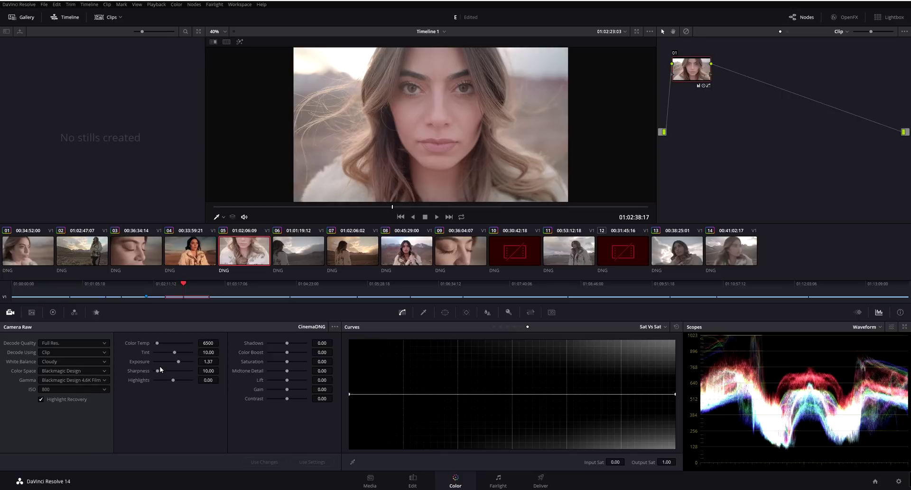
Look through the gamma options, try the Rec.709 color space on clip 05, and restore the Blackmagic Design color space.
{"action": "left_click", "coordinate": [54, 378]}
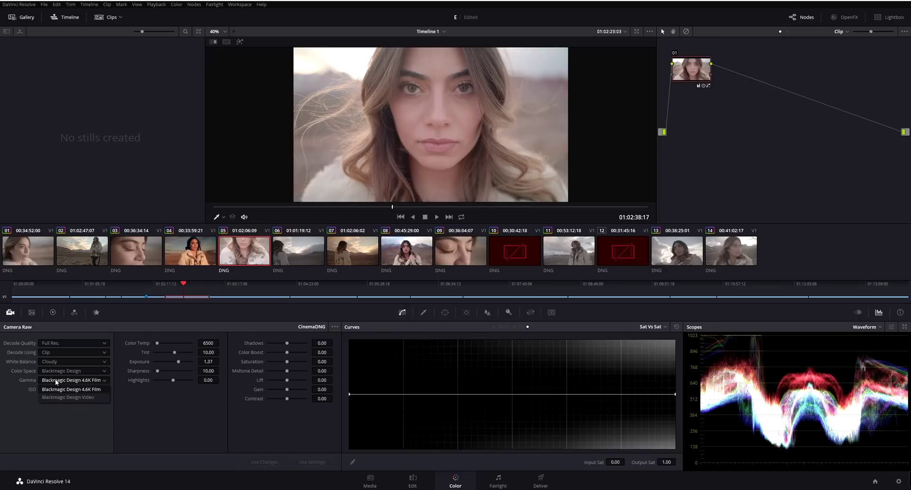
{"action": "left_click", "coordinate": [55, 378]}
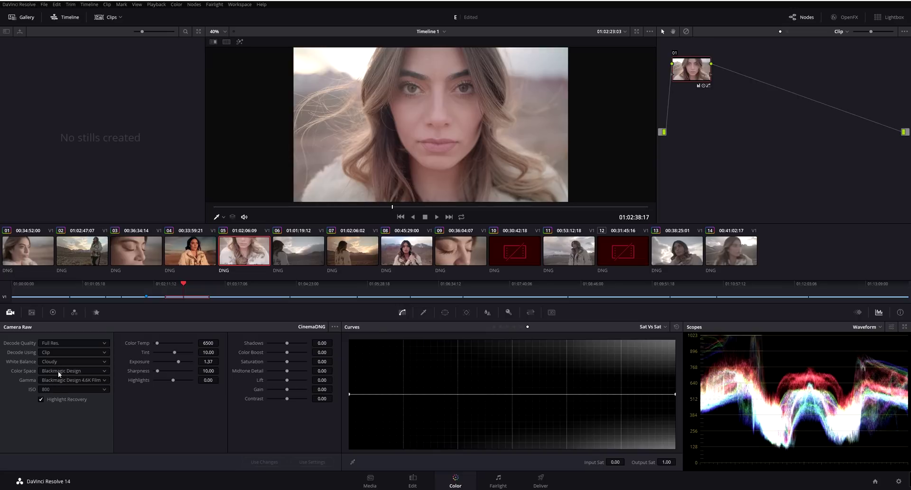
{"action": "left_click", "coordinate": [58, 371]}
{"action": "left_click", "coordinate": [59, 380]}
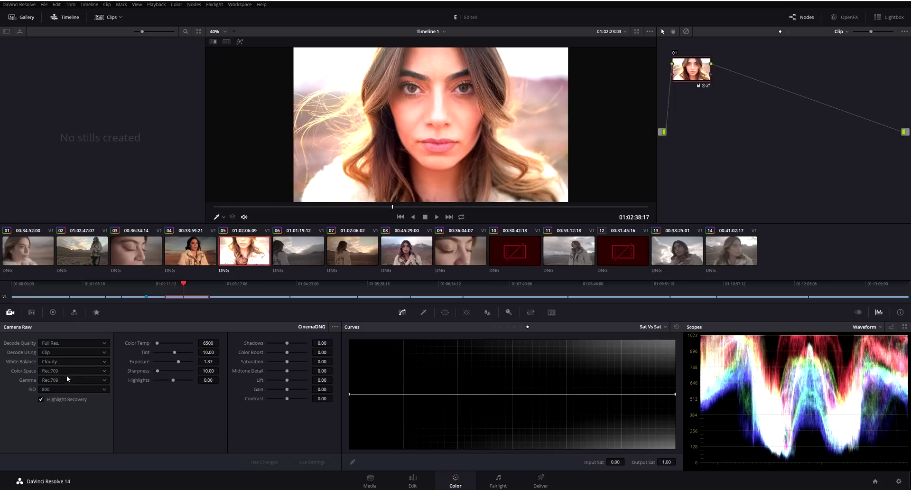
{"action": "left_click", "coordinate": [66, 372]}
{"action": "left_click", "coordinate": [61, 394]}
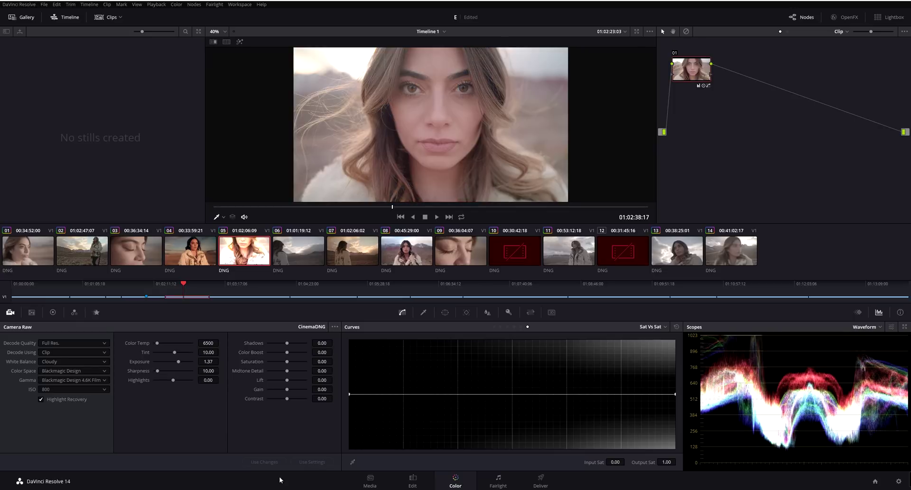
Go to the delivery page and limit the render range to clip 05.
{"action": "left_click", "coordinate": [544, 482]}
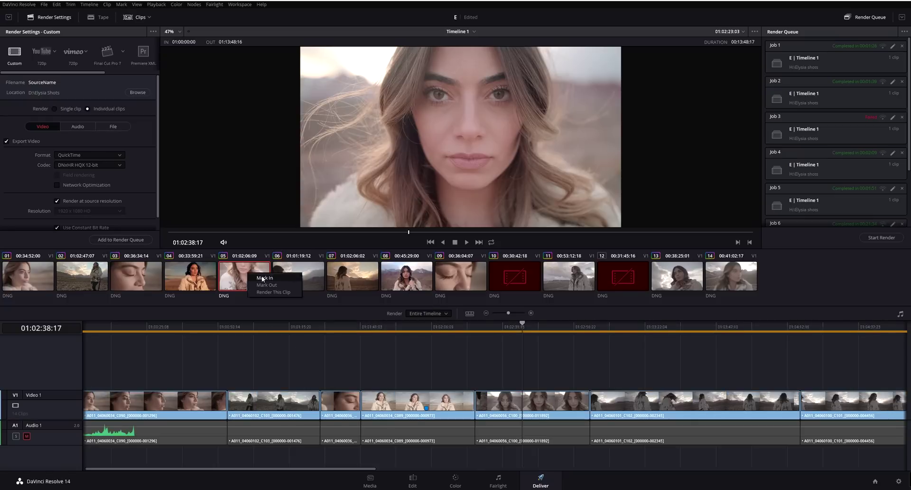
{"action": "left_click", "coordinate": [261, 284]}
{"action": "mouse_move", "coordinate": [523, 327]}
{"action": "left_mouse_down"}
{"action": "mouse_move", "coordinate": [493, 335]}
{"action": "mouse_move", "coordinate": [519, 335]}
{"action": "left_mouse_up"}
Set the QuickTime export codec to DNxHR 444 12-bit.
{"action": "scroll", "coordinate": [69, 155], "scroll_direction": "down", "scroll_amount": 1}
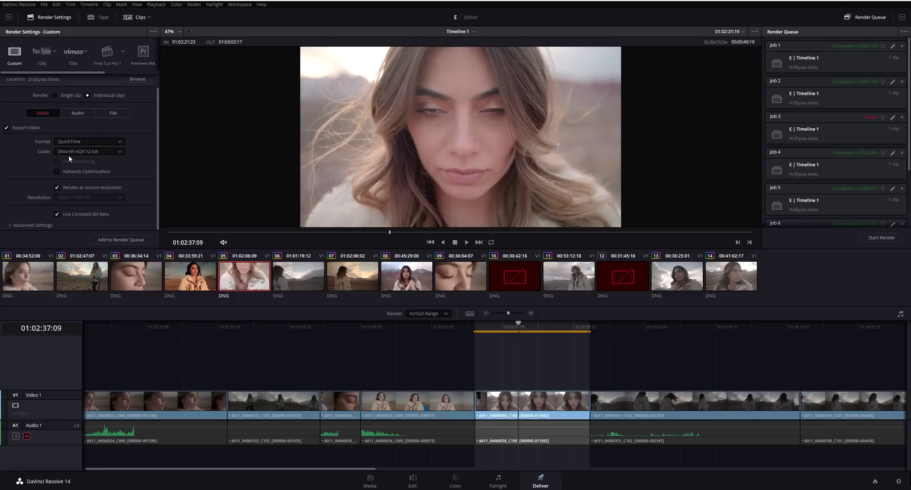
{"action": "left_click", "coordinate": [88, 153]}
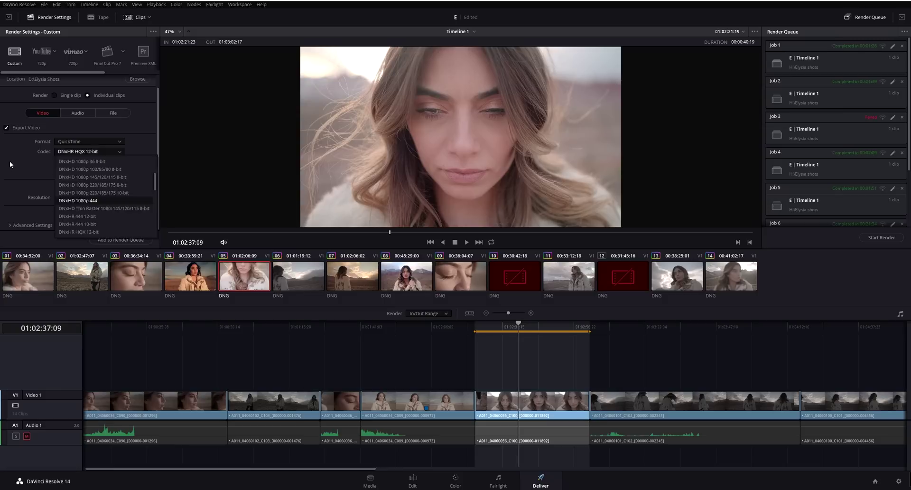
{"action": "left_click", "coordinate": [10, 164]}
{"action": "left_click", "coordinate": [80, 153]}
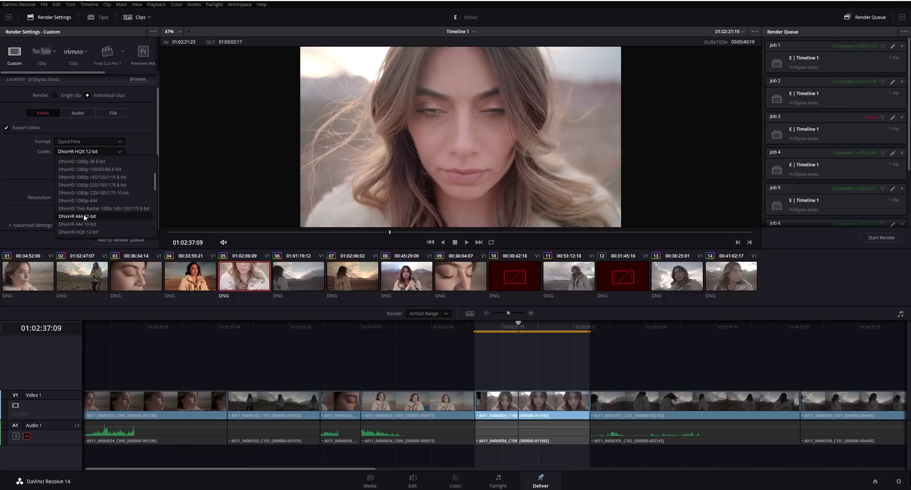
{"action": "scroll", "coordinate": [90, 230], "scroll_direction": "down", "scroll_amount": 2}
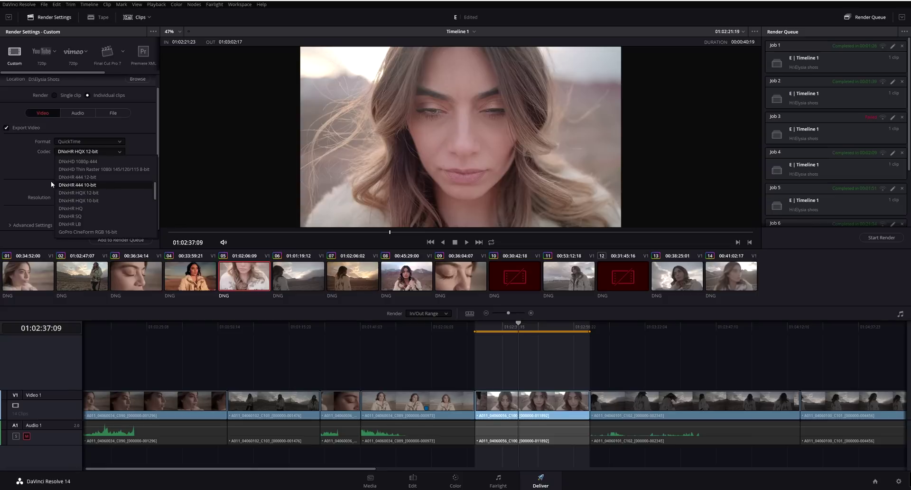
{"action": "left_click", "coordinate": [87, 178]}
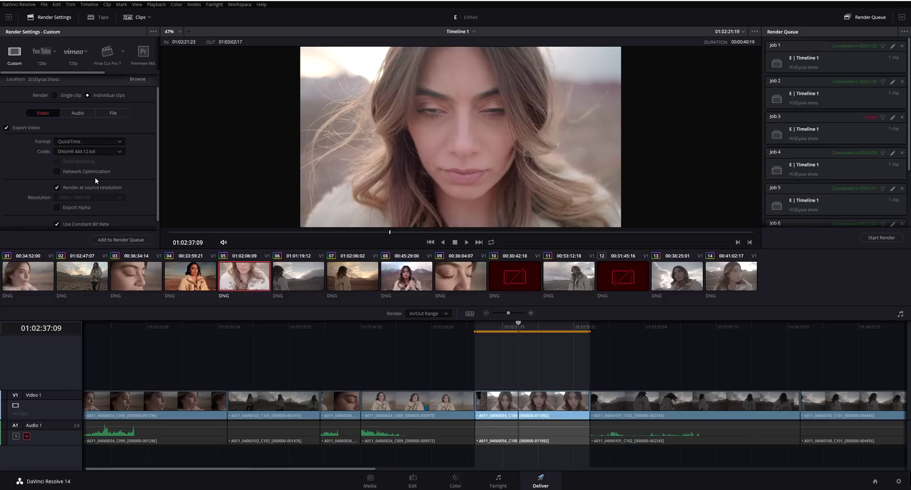
Review the advanced render settings, including data levels and forced debayering to highest quality.
{"action": "scroll", "coordinate": [44, 229], "scroll_direction": "down", "scroll_amount": 1}
{"action": "scroll", "coordinate": [18, 202], "scroll_direction": "down", "scroll_amount": 5}
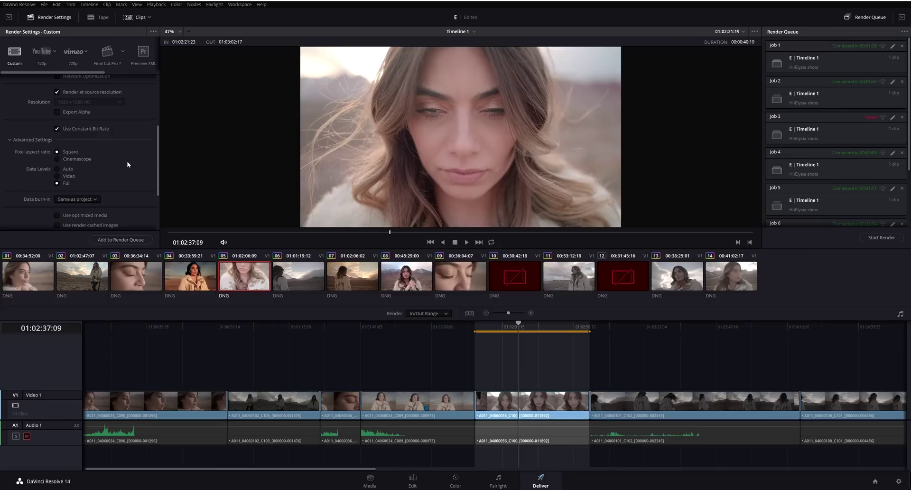
{"action": "scroll", "coordinate": [138, 164], "scroll_direction": "down", "scroll_amount": 3}
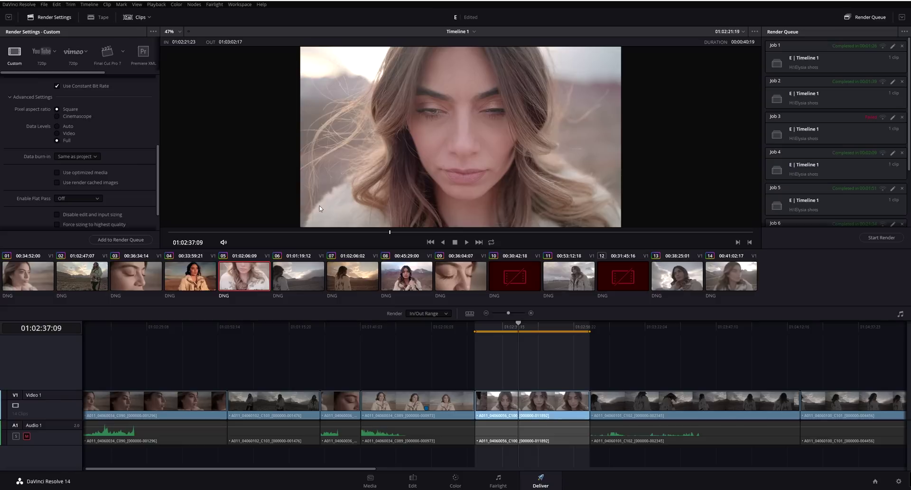
{"action": "scroll", "coordinate": [135, 191], "scroll_direction": "down", "scroll_amount": 2}
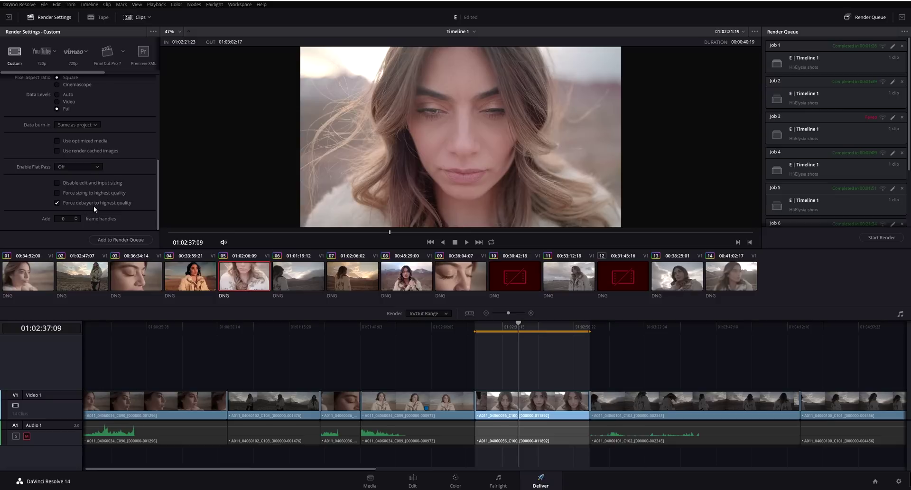
{"action": "left_click", "coordinate": [526, 327]}
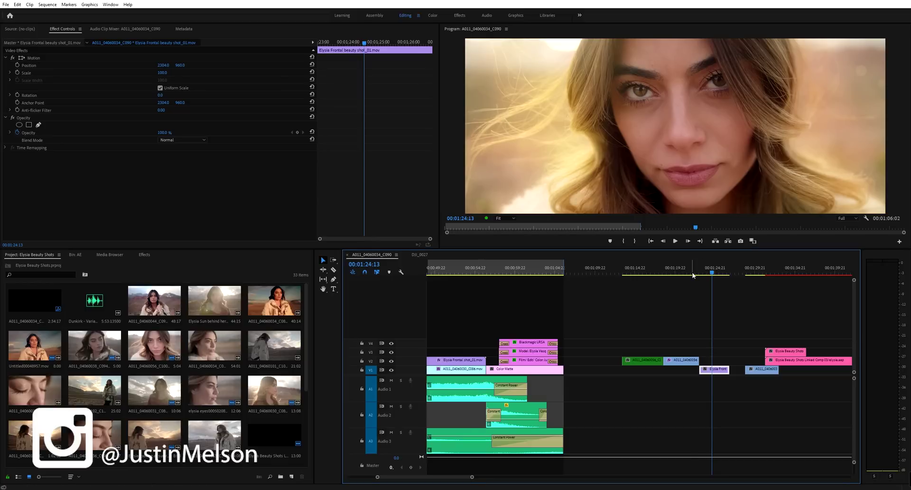
Switch to Premiere Pro and replace the green portrait clip on V2 with an After Effects composition.
{"action": "left_click_drag", "start_coordinate": [698, 274], "coordinate": [632, 283]}
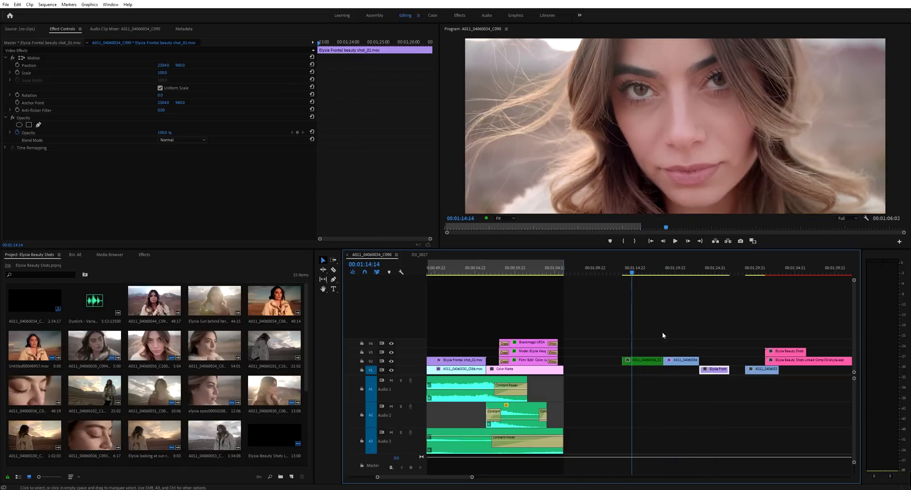
{"action": "right_click", "coordinate": [648, 360]}
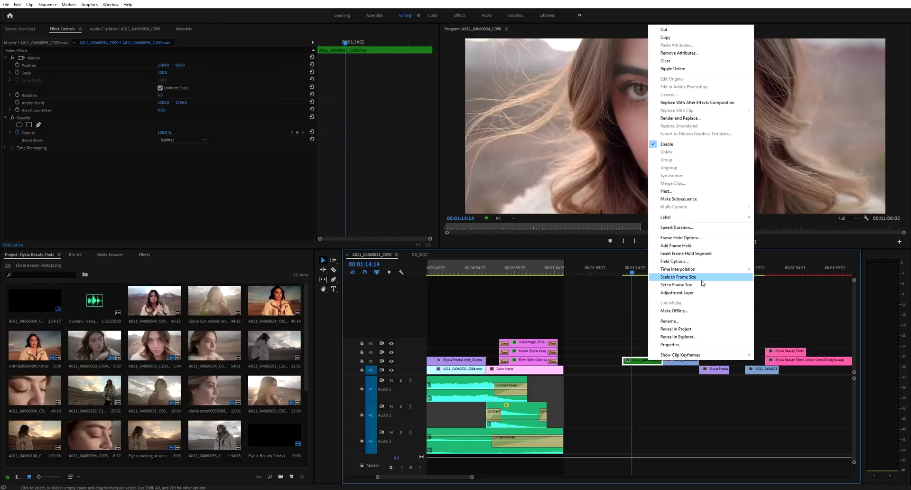
{"action": "left_click", "coordinate": [691, 104]}
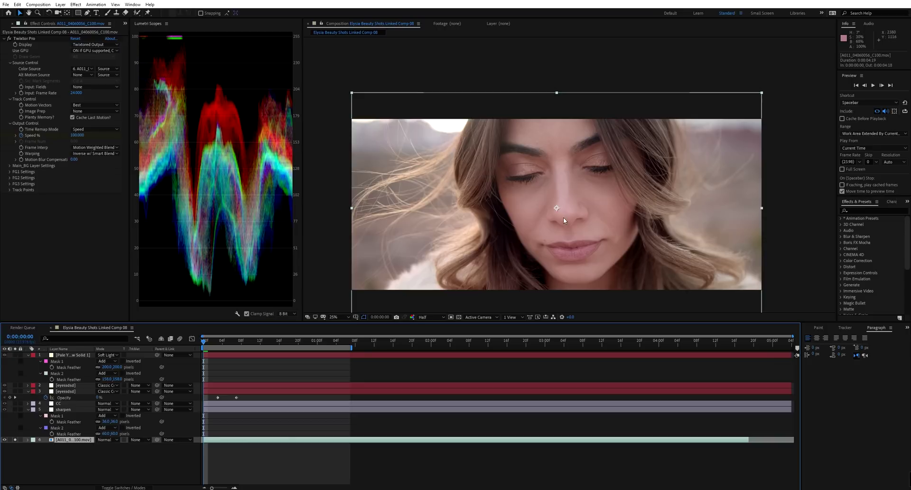
Fit the linked composition in the After Effects viewer and check its size and frame rate in Composition Settings.
{"action": "left_click", "coordinate": [343, 317]}
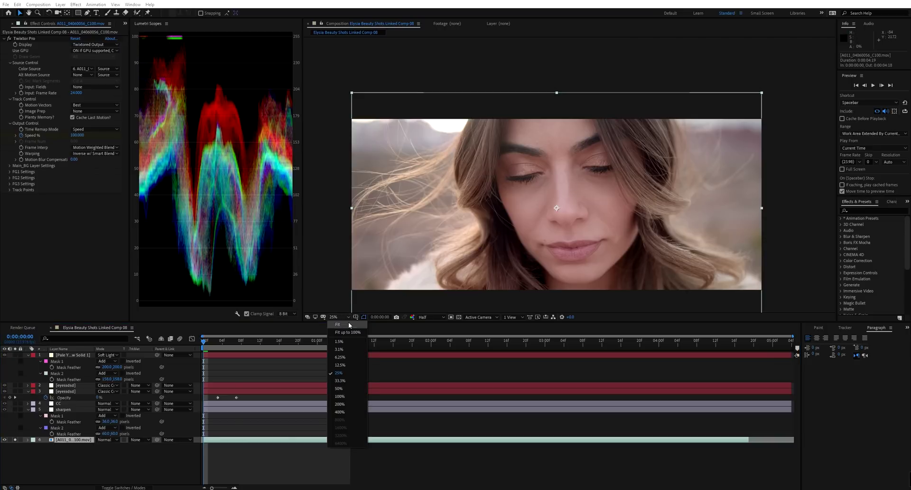
{"action": "left_click", "coordinate": [349, 324]}
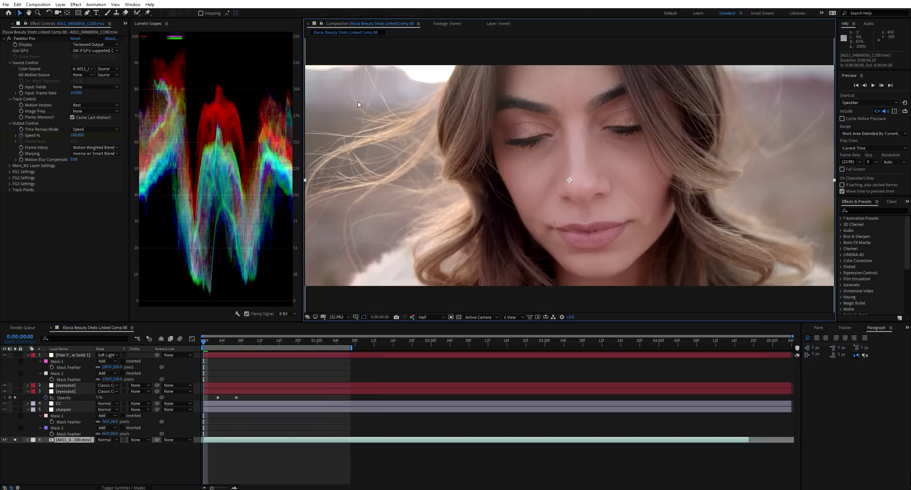
{"action": "left_click", "coordinate": [38, 5]}
{"action": "left_click", "coordinate": [53, 23]}
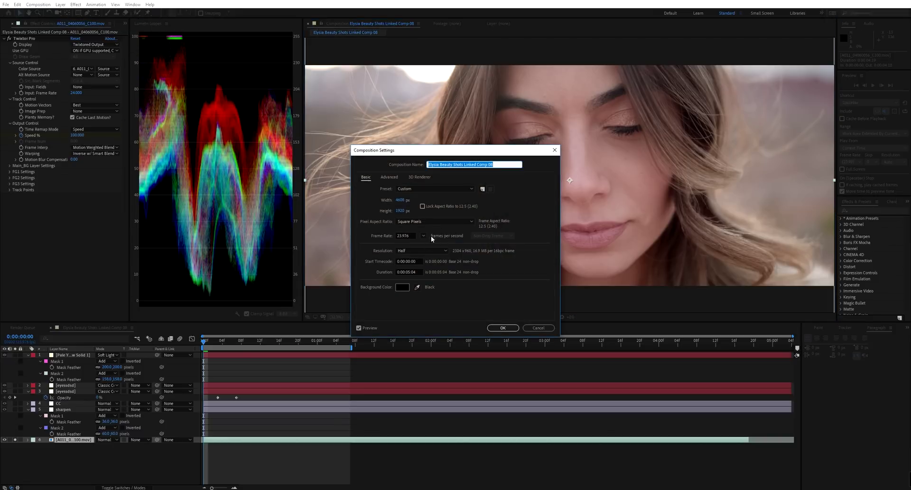
{"action": "left_click", "coordinate": [503, 328]}
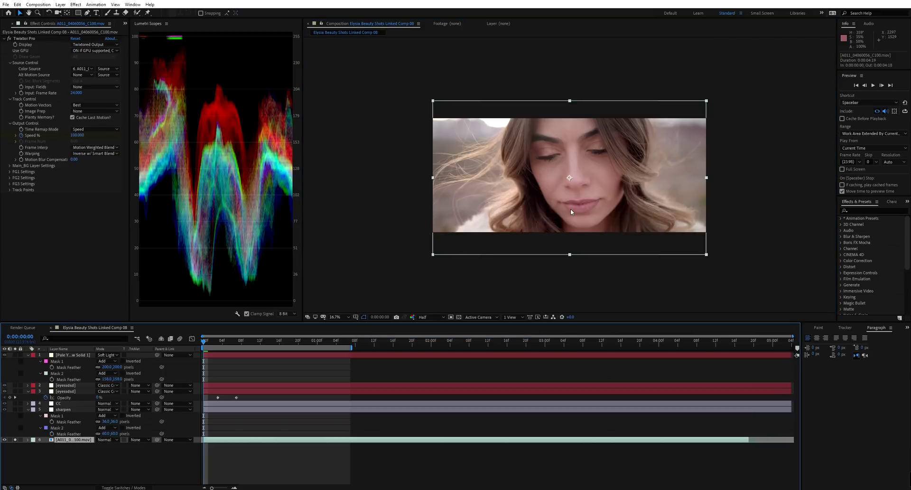
Nudge the portrait footage layer up 10 pixels within the composition.
{"action": "key", "text": "shift+Up"}
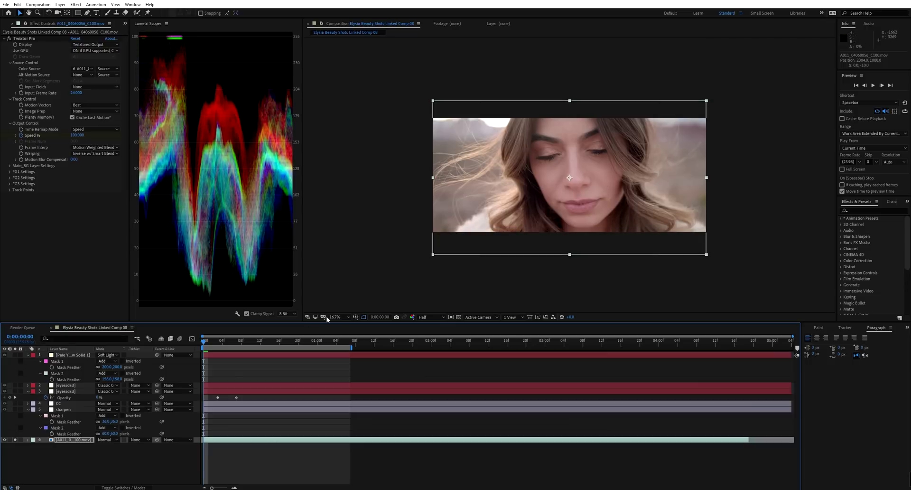
{"action": "left_click_drag", "start_coordinate": [218, 345], "coordinate": [180, 361]}
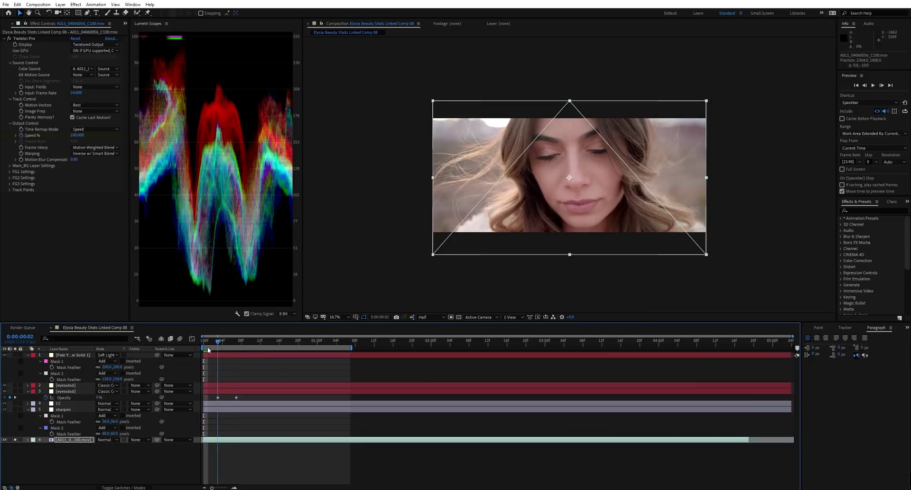
{"action": "left_click", "coordinate": [80, 441]}
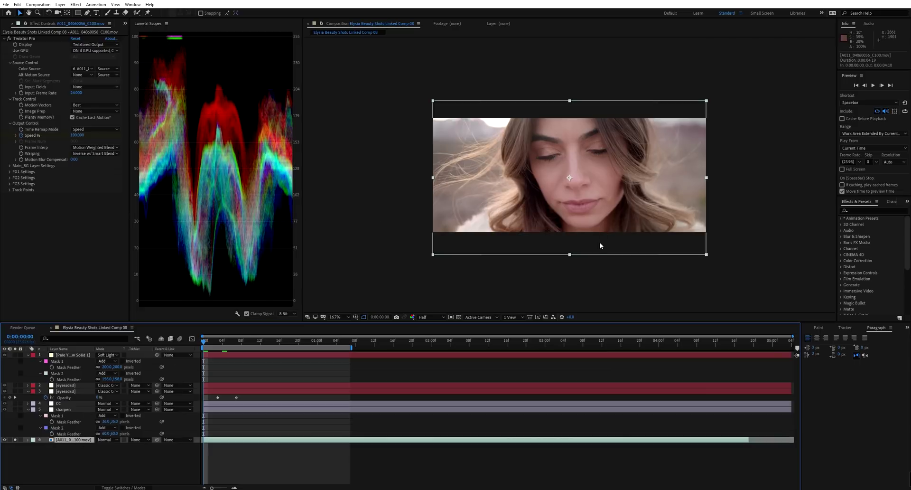
Preview the portrait clip without the Twixtor Pro effect and review the footage layer's time options.
{"action": "left_click", "coordinate": [493, 280]}
{"action": "key", "text": "space"}
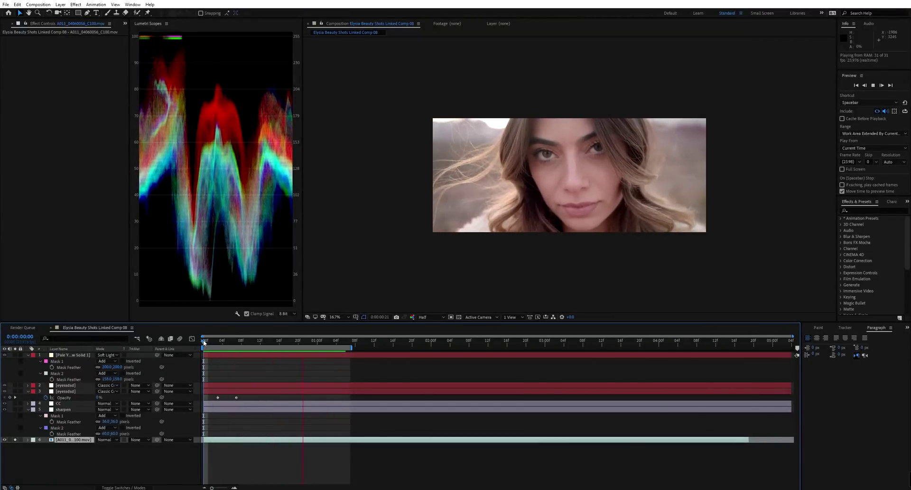
{"action": "left_click_drag", "start_coordinate": [203, 340], "coordinate": [230, 341]}
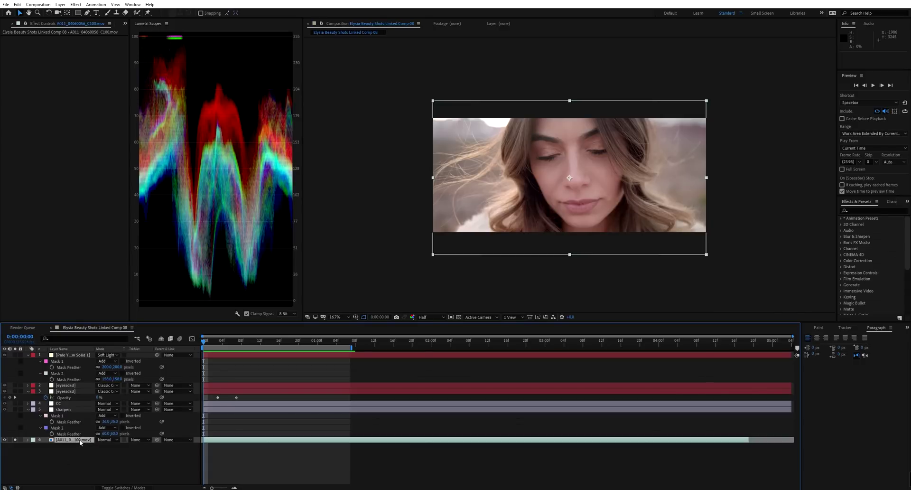
{"action": "right_click", "coordinate": [80, 441]}
{"action": "mouse_move", "coordinate": [147, 291]}
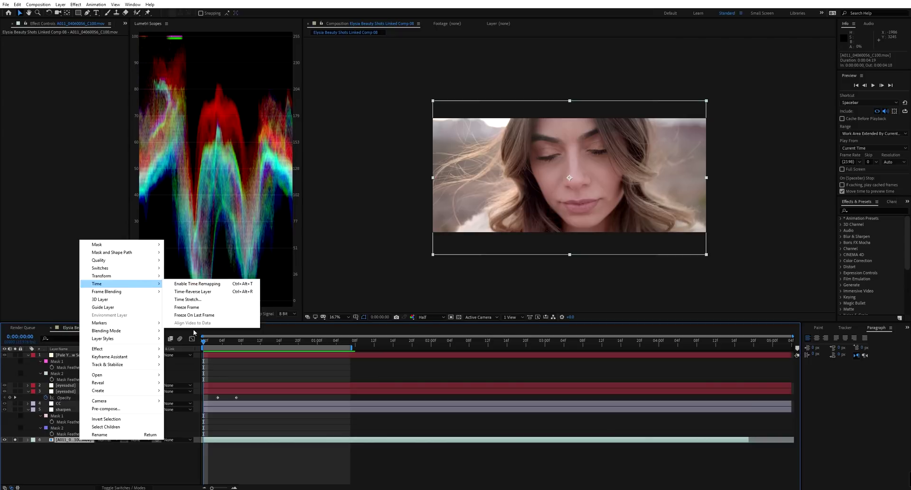
{"action": "left_click", "coordinate": [126, 467]}
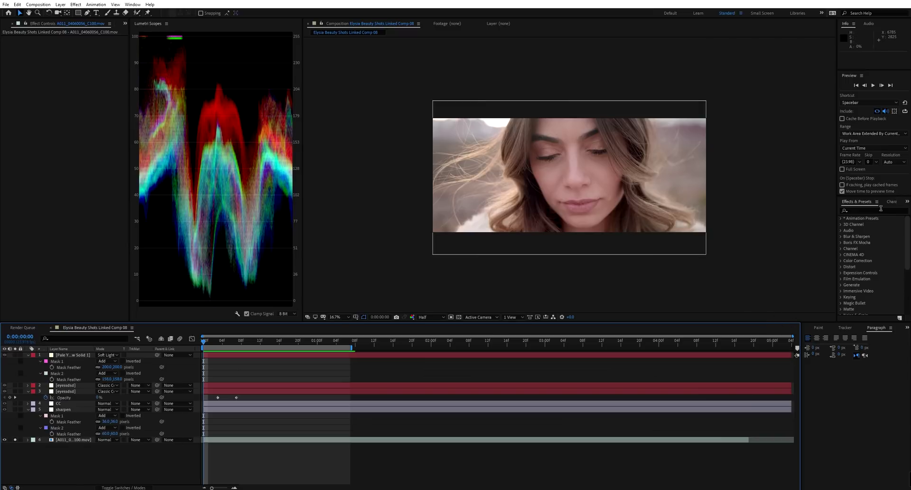
Find Twixtor Pro by searching the effects for "twix" and apply it to the portrait footage.
{"action": "left_click", "coordinate": [881, 210]}
{"action": "type", "text": "twix"}
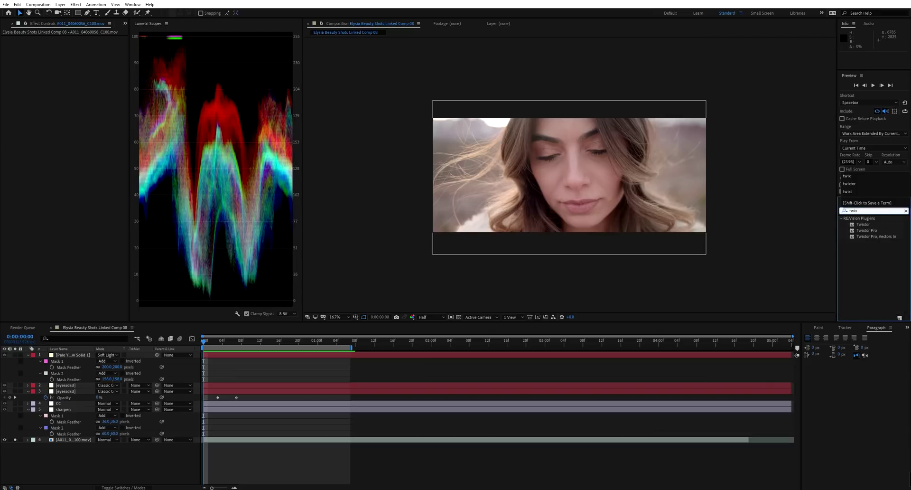
{"action": "left_click_drag", "start_coordinate": [867, 231], "coordinate": [664, 257]}
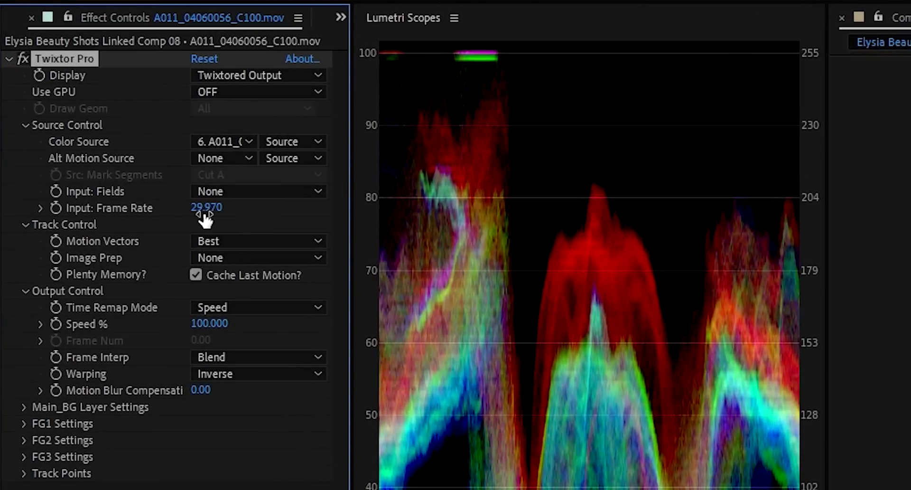
Set Twixtor Pro's input frame rate to 24 and its GPU use to ON if GPU supported, CPU otherwise.
{"action": "left_click", "coordinate": [203, 208]}
{"action": "type", "text": "24"}
{"action": "left_click", "coordinate": [78, 87]}
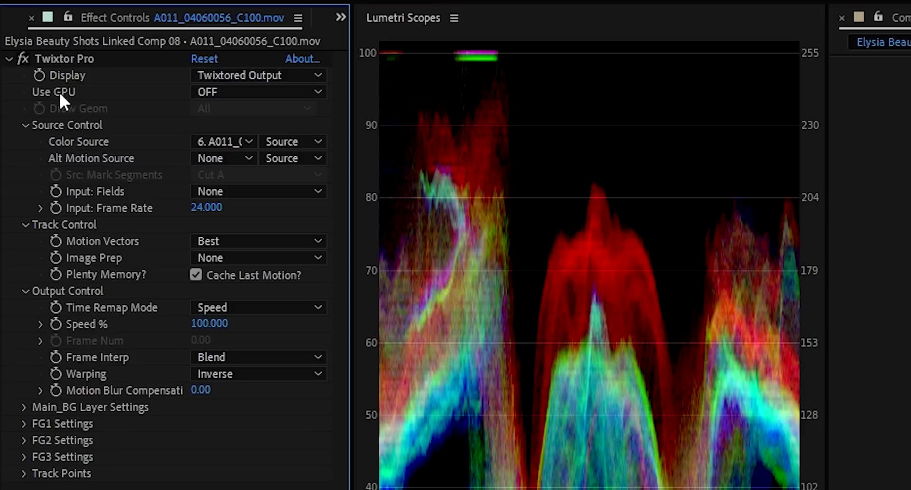
{"action": "left_click", "coordinate": [244, 92]}
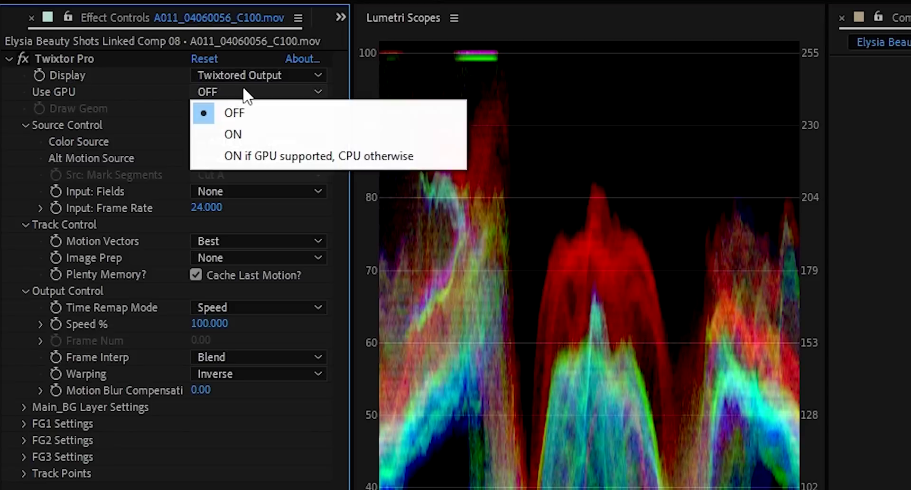
{"action": "left_click", "coordinate": [254, 155]}
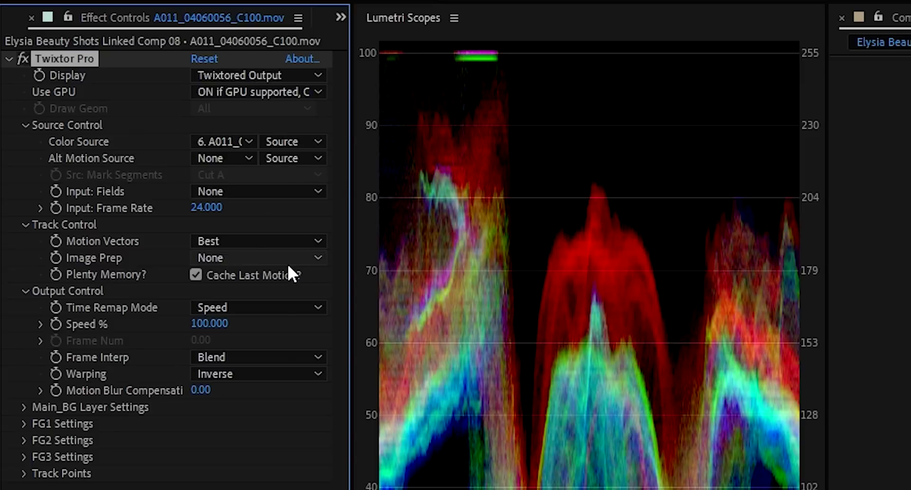
Check Twixtor Pro's input fields, motion vectors and image prep options, keeping None, Best and None.
{"action": "left_click", "coordinate": [215, 191]}
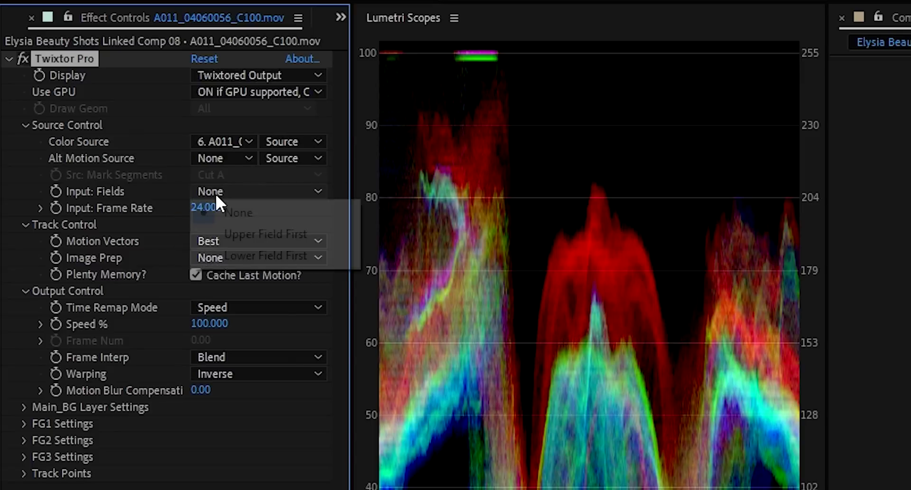
{"action": "left_click", "coordinate": [266, 297]}
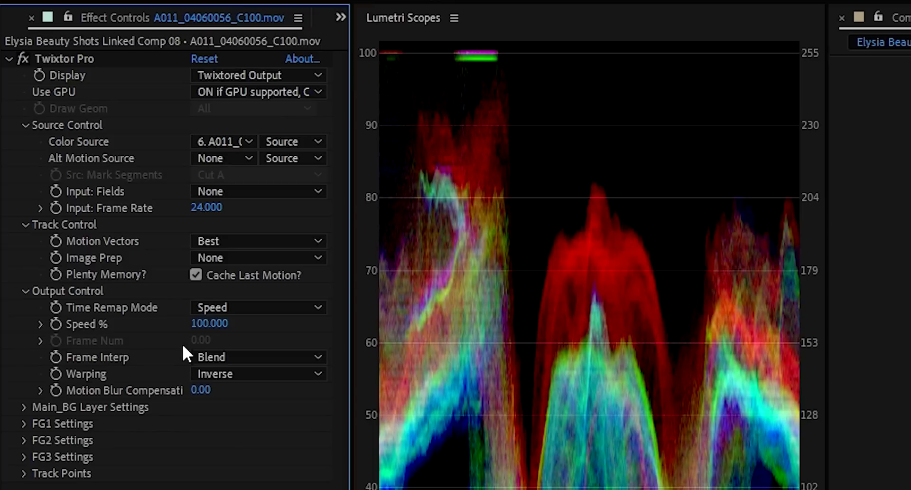
{"action": "left_click", "coordinate": [292, 240]}
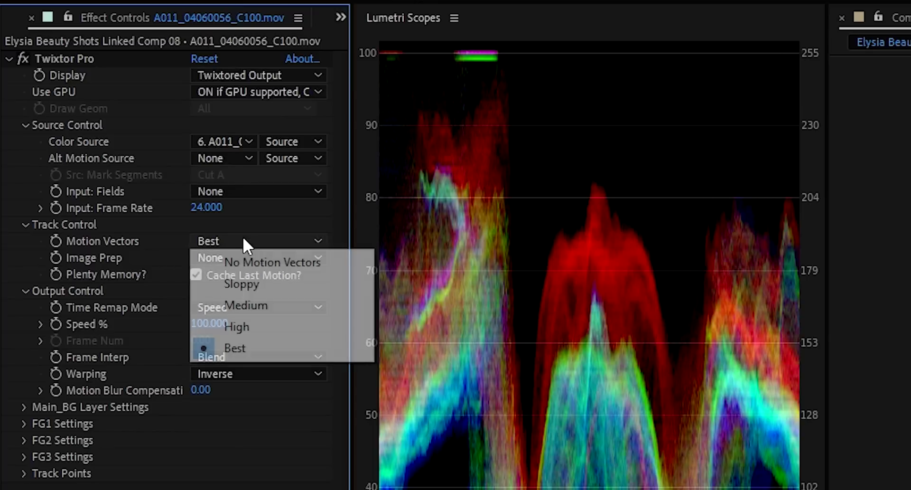
{"action": "left_click", "coordinate": [172, 459]}
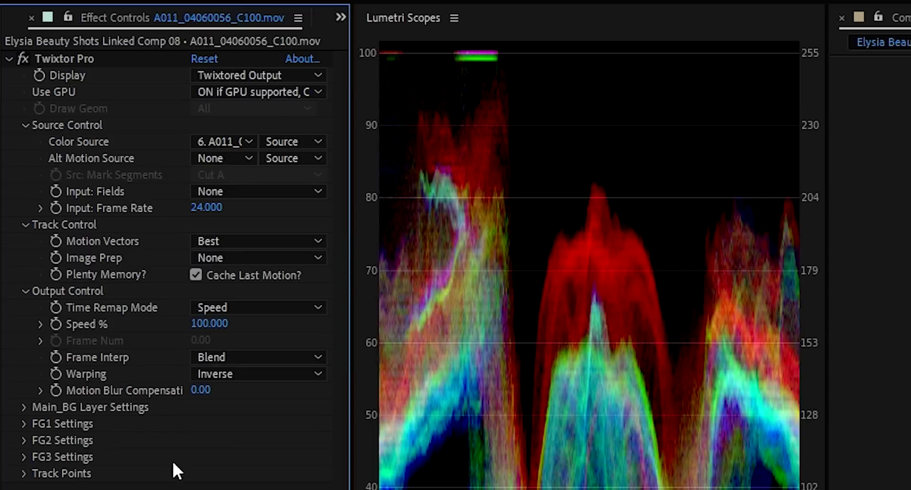
{"action": "left_click", "coordinate": [252, 261]}
{"action": "left_click", "coordinate": [252, 279]}
Set Twixtor Pro's frame interpolation to Motion Weighted Blend and its warping to Inverse w/ Smart Blend.
{"action": "left_click", "coordinate": [237, 358]}
{"action": "left_click", "coordinate": [264, 421]}
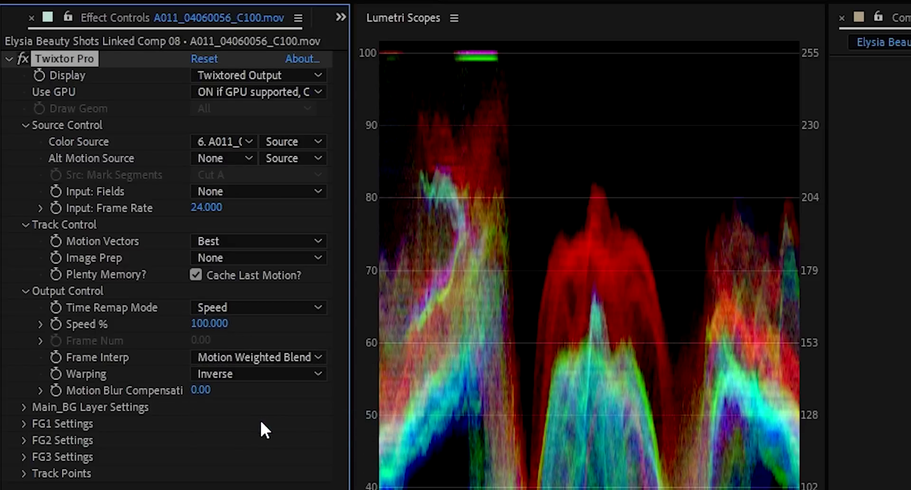
{"action": "left_click", "coordinate": [254, 373]}
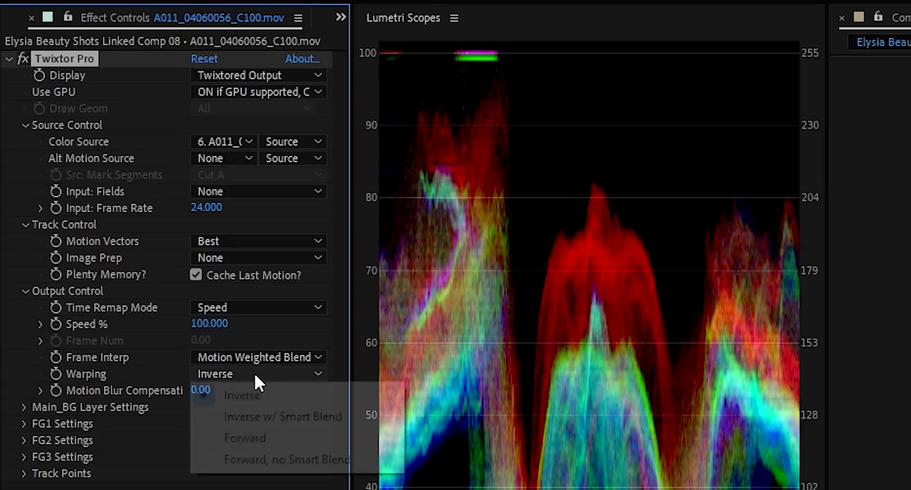
{"action": "left_click", "coordinate": [274, 414]}
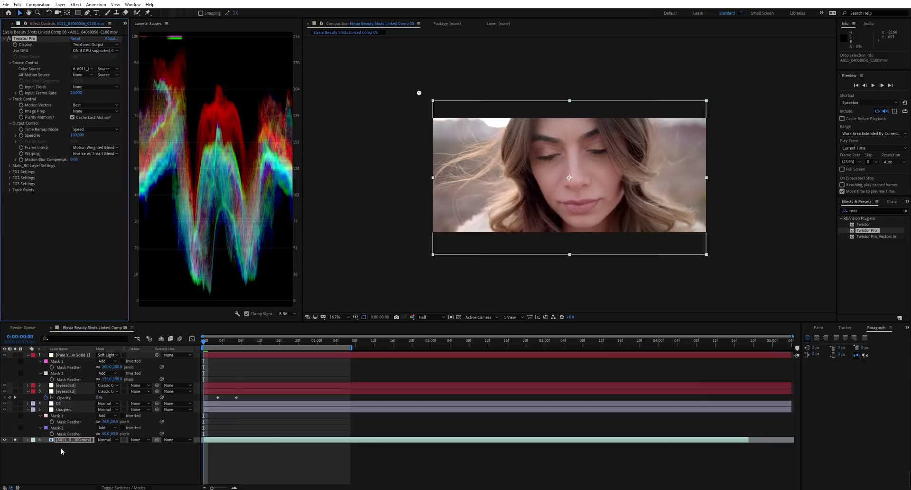
Animate Twixtor Pro's Speed % in the timeline with three keyframes, slowing from 100 at 0:00:00:14 down to 10.
{"action": "key", "text": "e"}
{"action": "left_click_drag", "start_coordinate": [204, 341], "coordinate": [271, 362]}
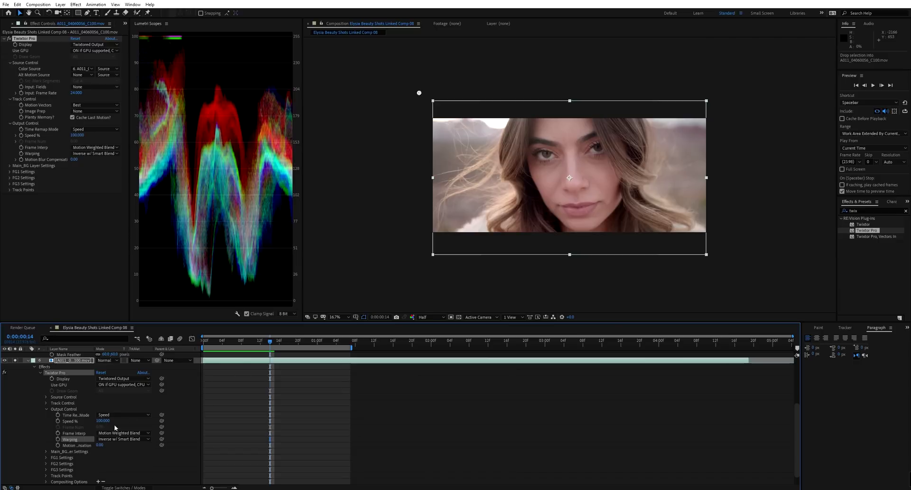
{"action": "left_click", "coordinate": [58, 421]}
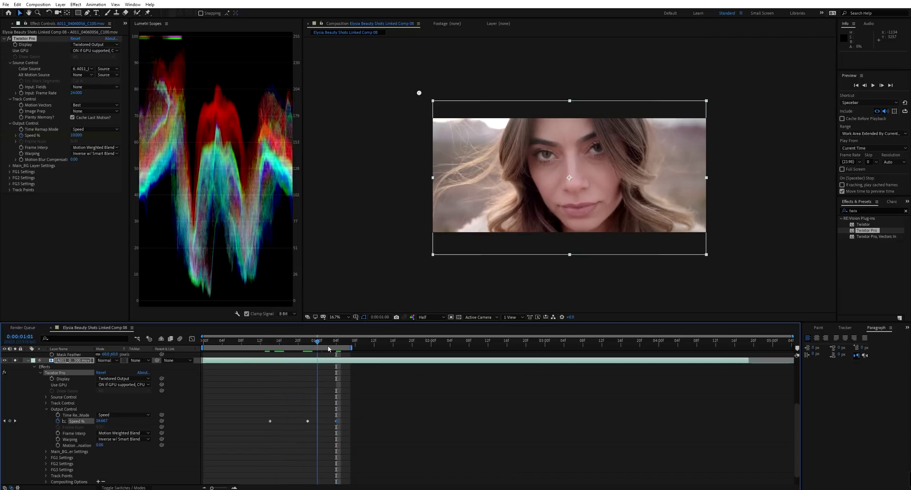
Extend the work area's end to 0:00:03:19 and preview the speed ramp.
{"action": "left_click_drag", "start_coordinate": [352, 347], "coordinate": [641, 342]}
{"action": "left_click", "coordinate": [250, 341]}
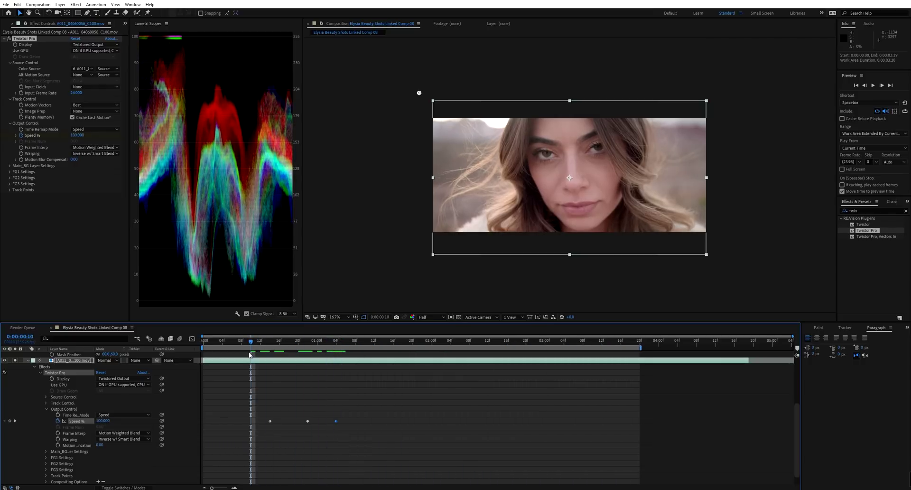
{"action": "key", "text": "space"}
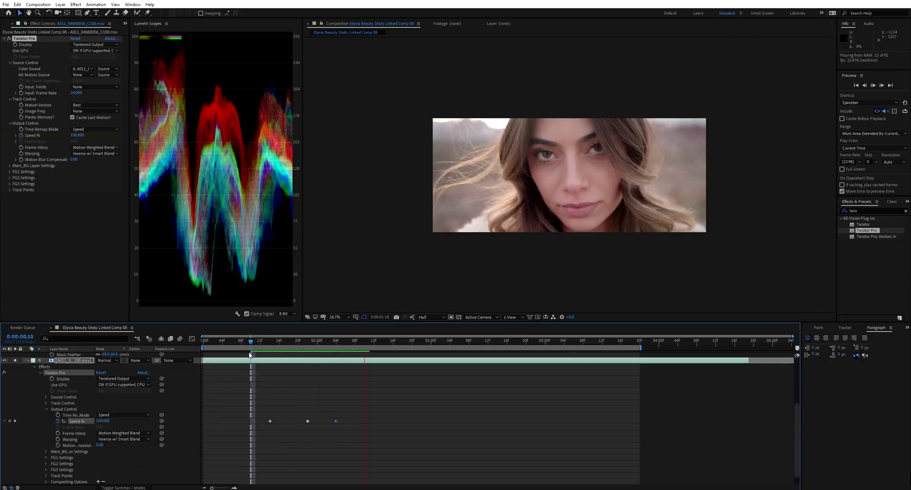
{"action": "left_click", "coordinate": [255, 342]}
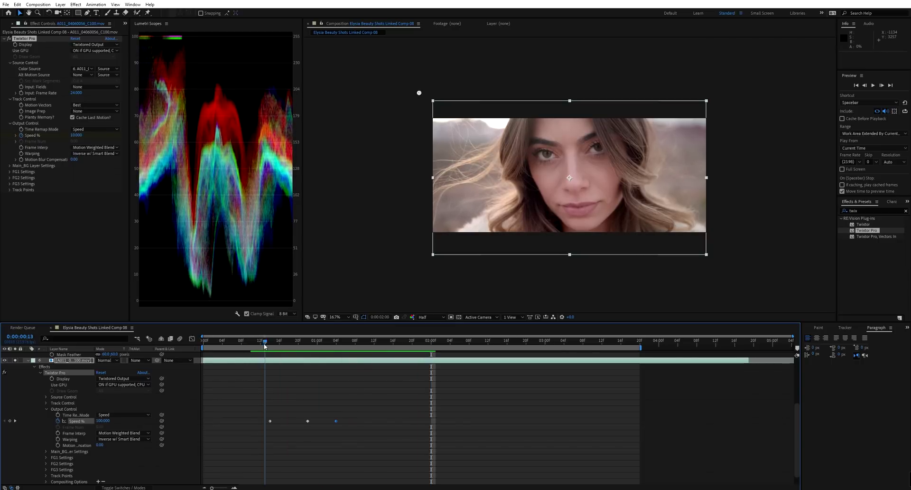
Fit the composition in the viewer, move the outer Speed % keyframes to about 0:00:00:09 and 0:00:01:08, and preview the ramp.
{"action": "left_click", "coordinate": [334, 317]}
{"action": "left_click", "coordinate": [342, 354]}
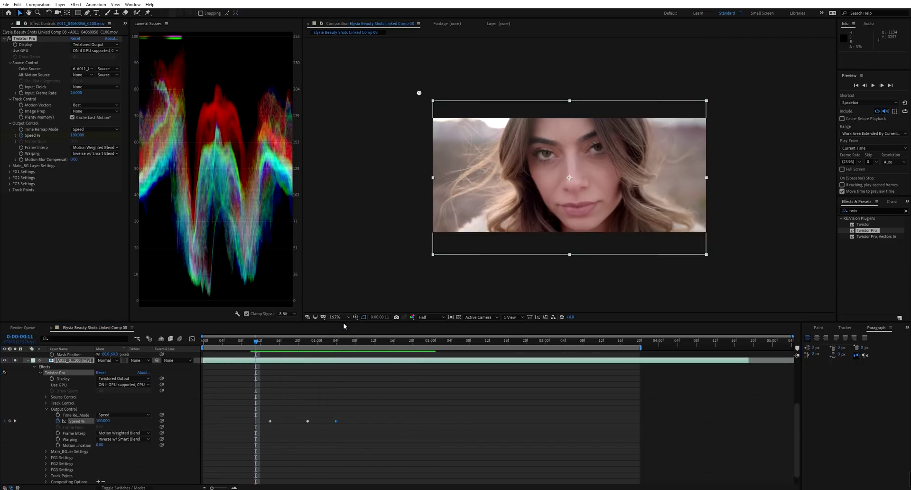
{"action": "key", "text": "space"}
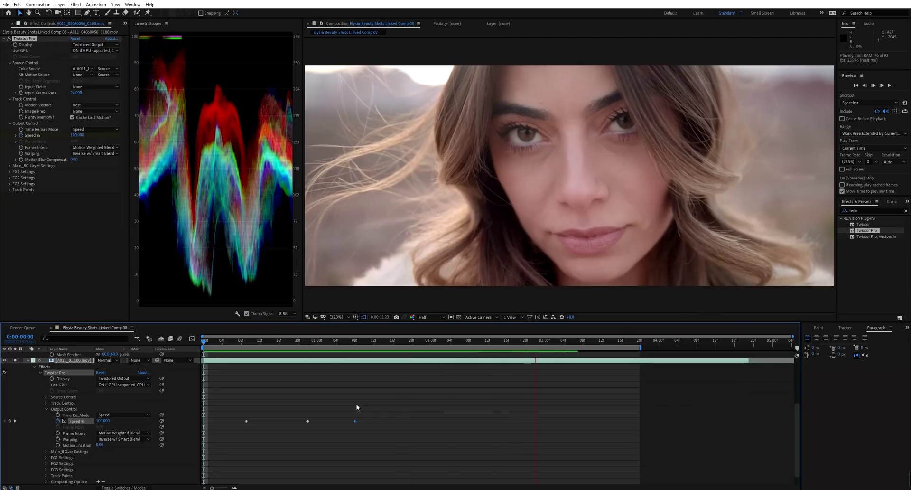
{"action": "key", "text": "space"}
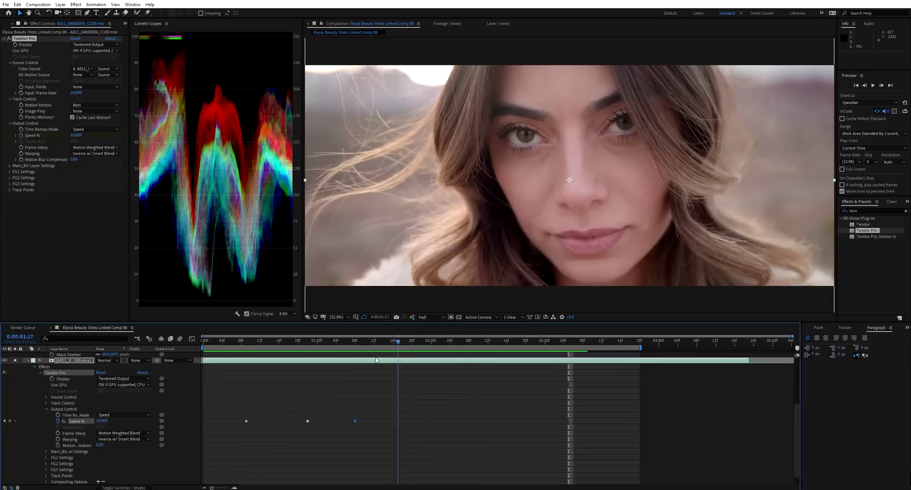
Inspect the slowed footage around and after the last Speed % keyframe by scrubbing and playing it.
{"action": "left_click", "coordinate": [298, 340]}
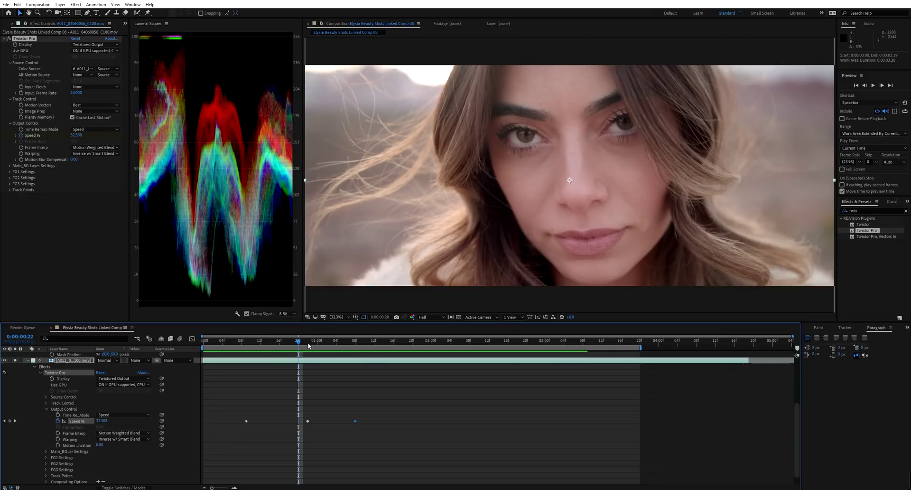
{"action": "left_click", "coordinate": [361, 341]}
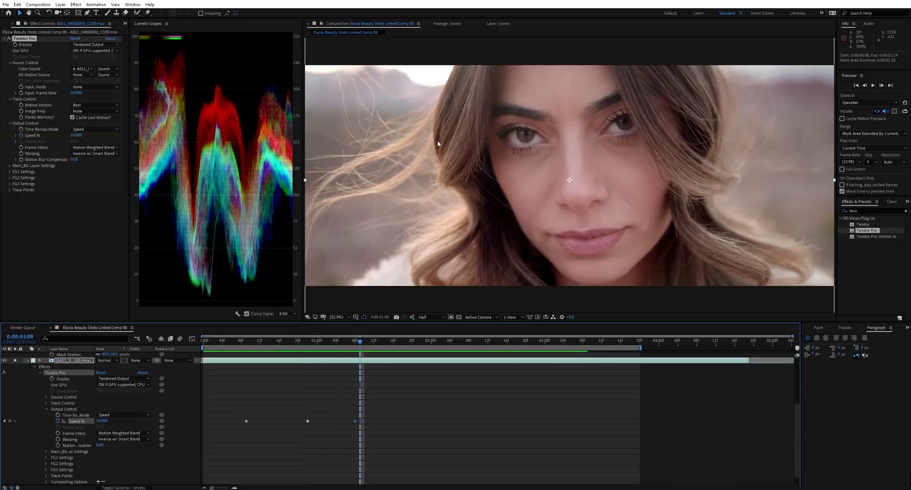
{"action": "left_click_drag", "start_coordinate": [349, 338], "coordinate": [392, 387]}
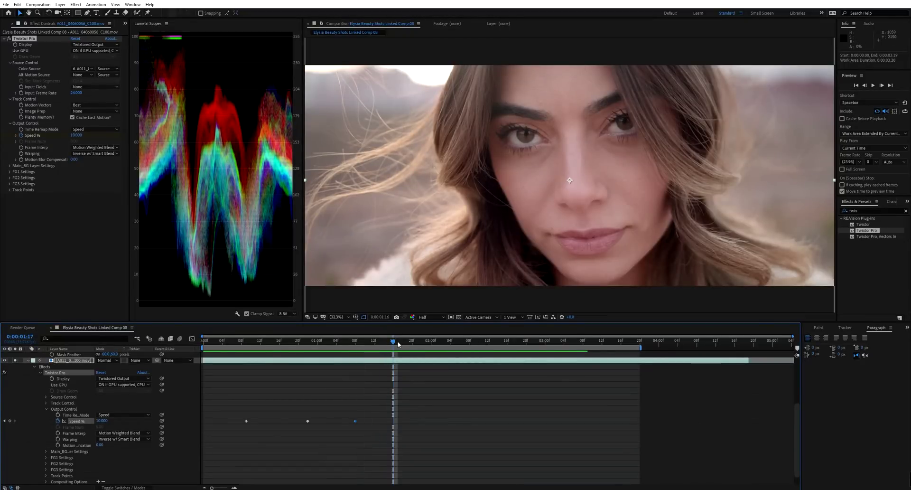
{"action": "mouse_move", "coordinate": [398, 341]}
{"action": "left_mouse_down"}
{"action": "mouse_move", "coordinate": [422, 342]}
{"action": "mouse_move", "coordinate": [402, 342]}
{"action": "left_mouse_up"}
{"action": "key", "text": "space"}
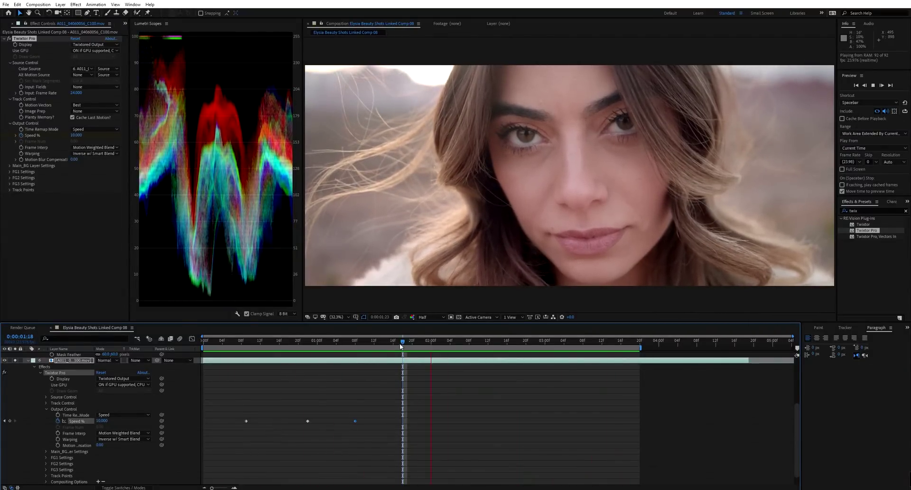
{"action": "left_click", "coordinate": [417, 341]}
Set the last Speed % keyframe to 30 and preview the retimed clip.
{"action": "left_click_drag", "start_coordinate": [417, 341], "coordinate": [356, 361]}
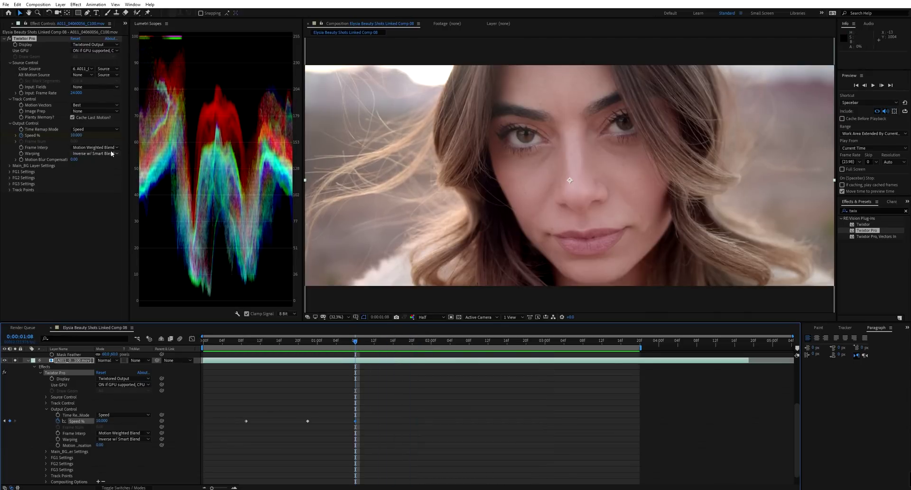
{"action": "left_click", "coordinate": [81, 136]}
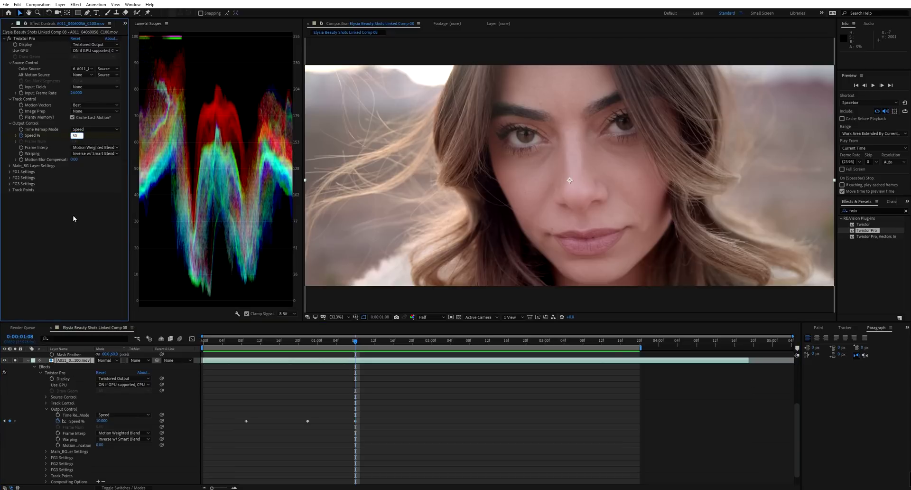
{"action": "type", "text": "30"}
{"action": "key", "text": "Return"}
{"action": "left_click", "coordinate": [260, 340]}
{"action": "key", "text": "space"}
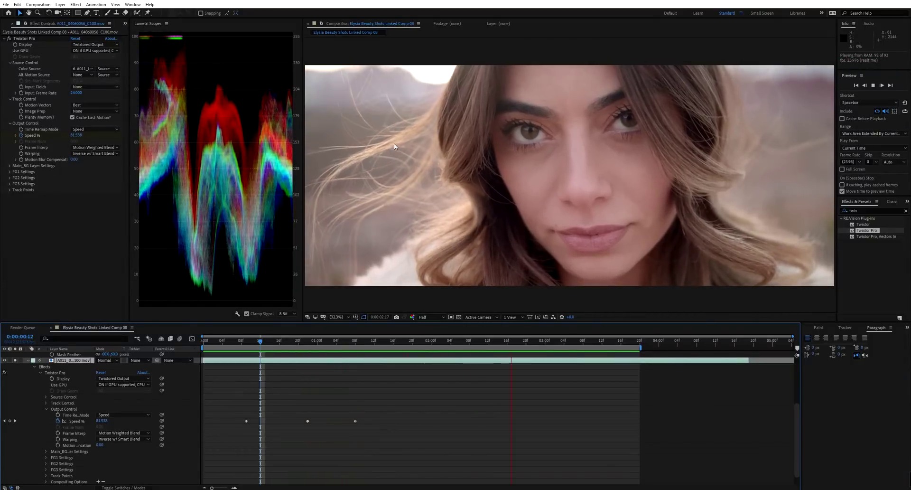
{"action": "key", "text": "space"}
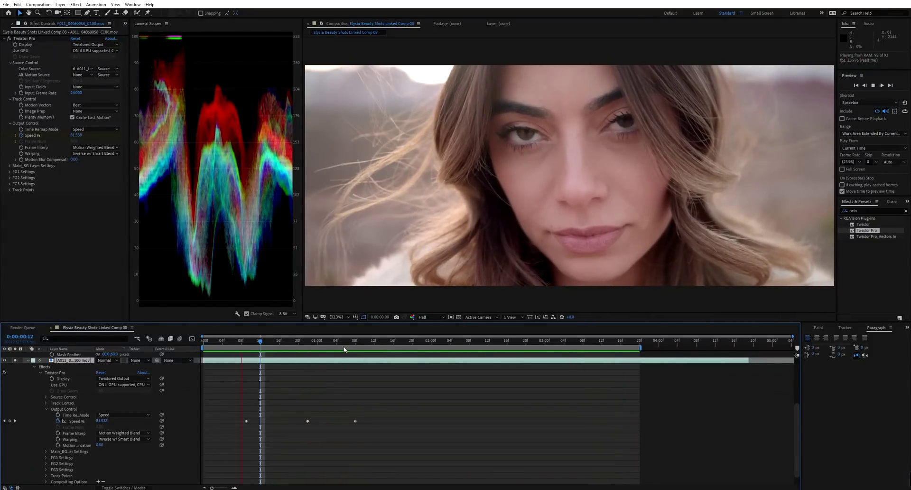
Undo the last Speed % value change, return to the composition's start and collapse the clip layer's properties.
{"action": "key", "text": "j"}
{"action": "key", "text": "ctrl+z"}
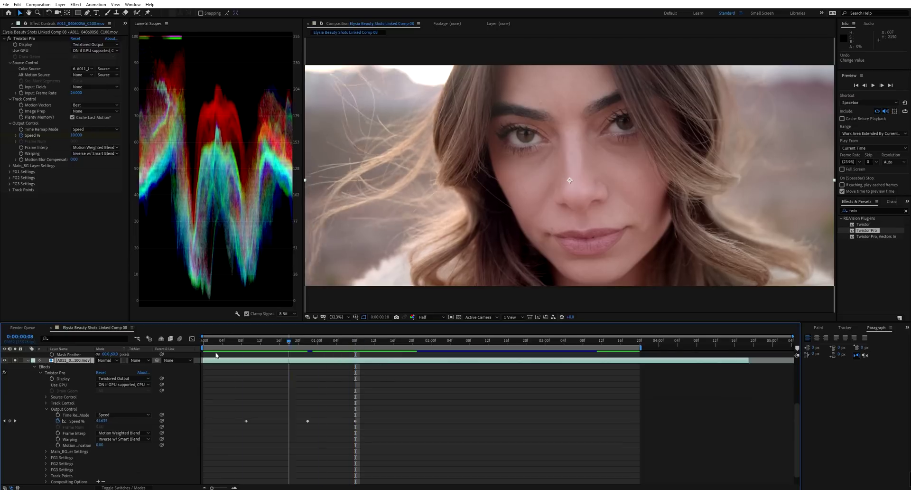
{"action": "key", "text": "Home"}
{"action": "left_click", "coordinate": [28, 361]}
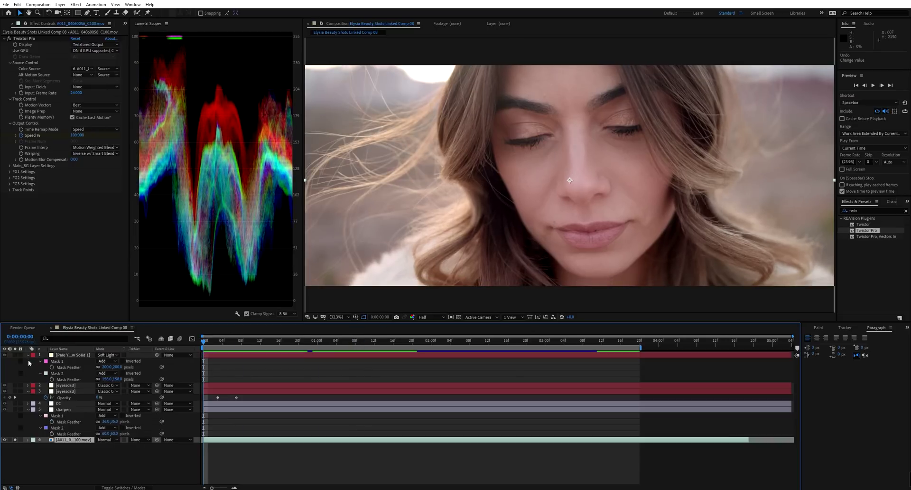
Solo the sharpen adjustment layer and inspect its masked eyes closely at 0:00:01:22.
{"action": "left_click", "coordinate": [61, 410]}
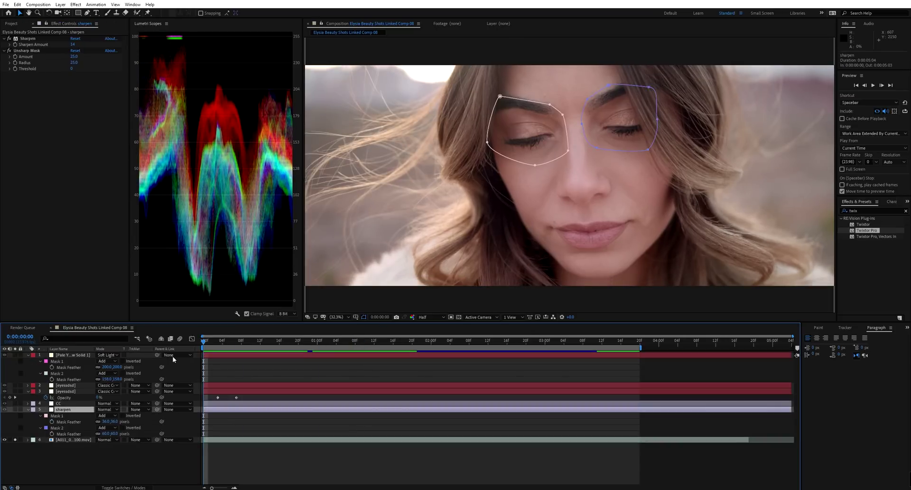
{"action": "left_click", "coordinate": [15, 409]}
{"action": "key", "text": "ctrl+t"}
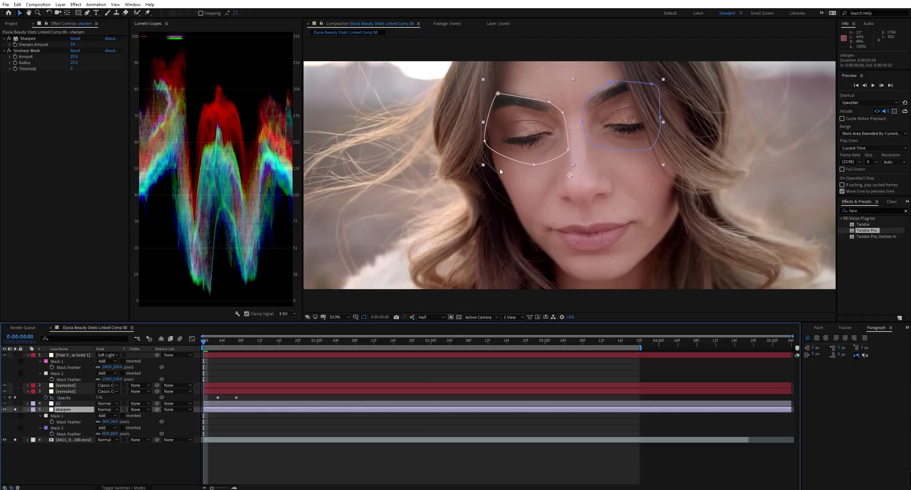
{"action": "key", "text": "slash"}
{"action": "left_click_drag", "start_coordinate": [250, 345], "coordinate": [421, 345]}
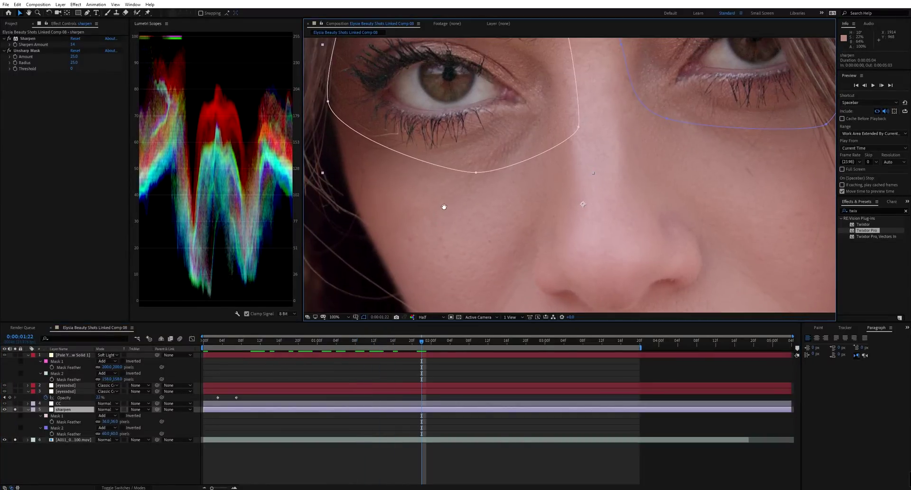
{"action": "left_click_drag", "start_coordinate": [443, 206], "coordinate": [457, 228]}
{"action": "left_click_drag", "start_coordinate": [436, 128], "coordinate": [443, 204]}
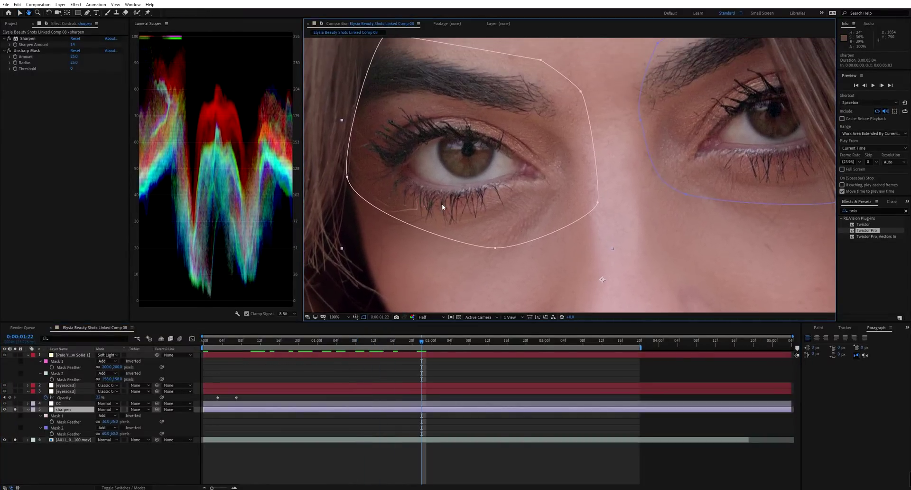
Set the sharpen layer's Unsharp Mask Radius to 15 and check the sharpened eye detail up close.
{"action": "left_click", "coordinate": [9, 50]}
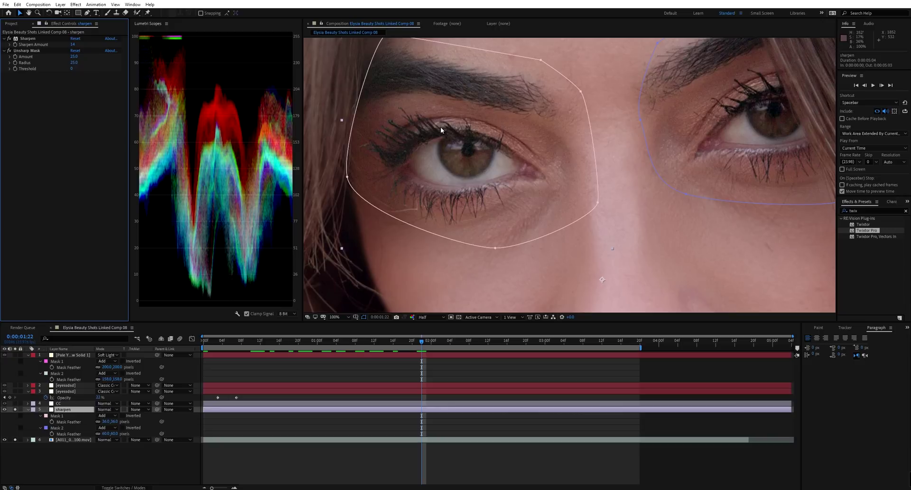
{"action": "left_click", "coordinate": [74, 62]}
{"action": "type", "text": "15"}
{"action": "key", "text": "Return"}
{"action": "key", "text": "comma"}
{"action": "key", "text": "comma"}
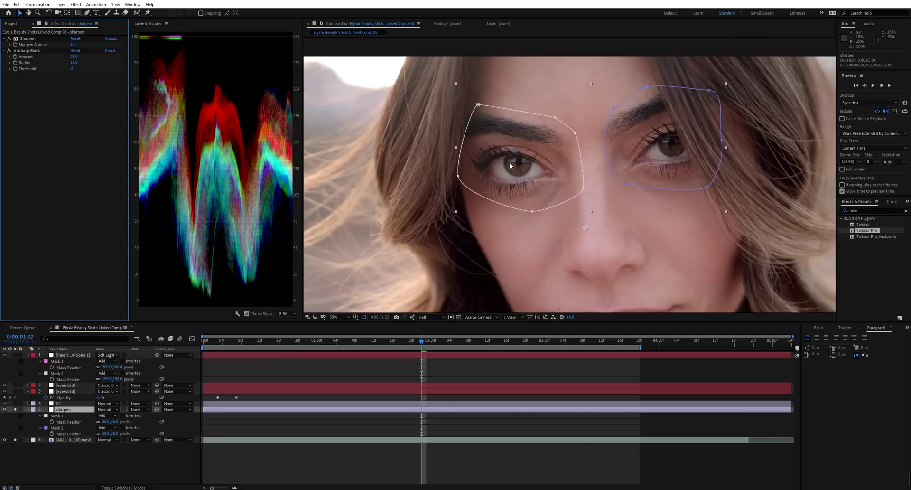
{"action": "key", "text": "period"}
{"action": "key", "text": "period"}
{"action": "key", "text": "period"}
{"action": "key", "text": "period"}
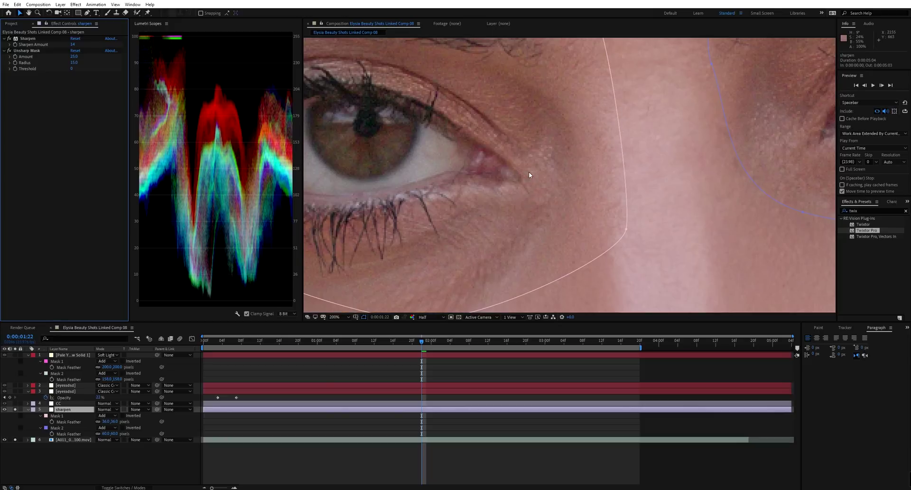
{"action": "scroll", "coordinate": [529, 171], "scroll_direction": "down", "scroll_amount": 1}
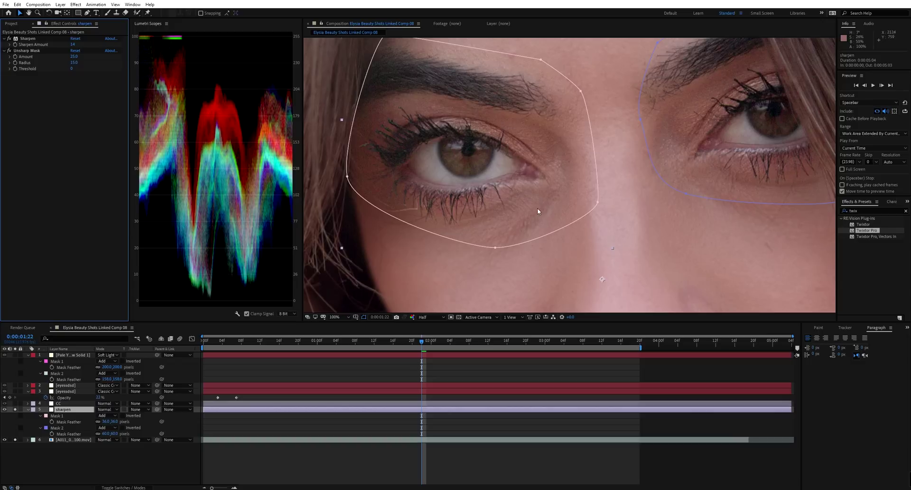
Select and solo the CC adjustment layer to show its Lumetri grade, and bring the whole frame into view.
{"action": "left_click", "coordinate": [15, 405]}
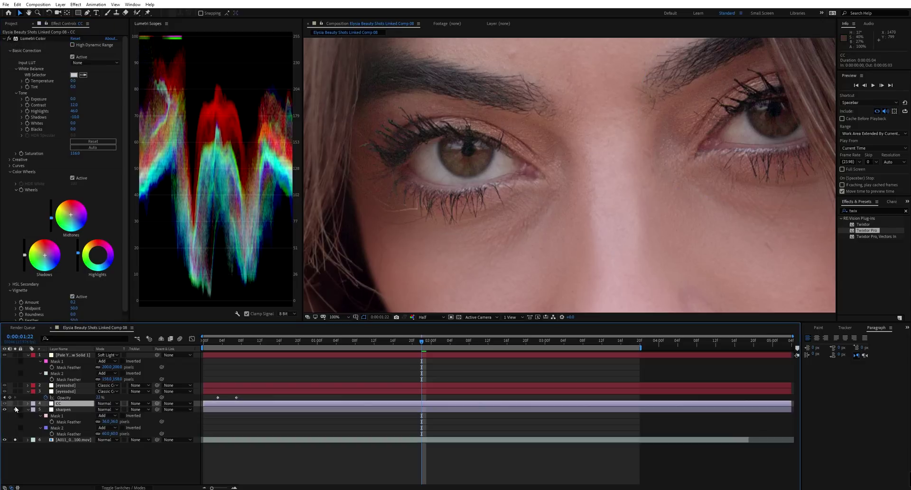
{"action": "key", "text": "comma"}
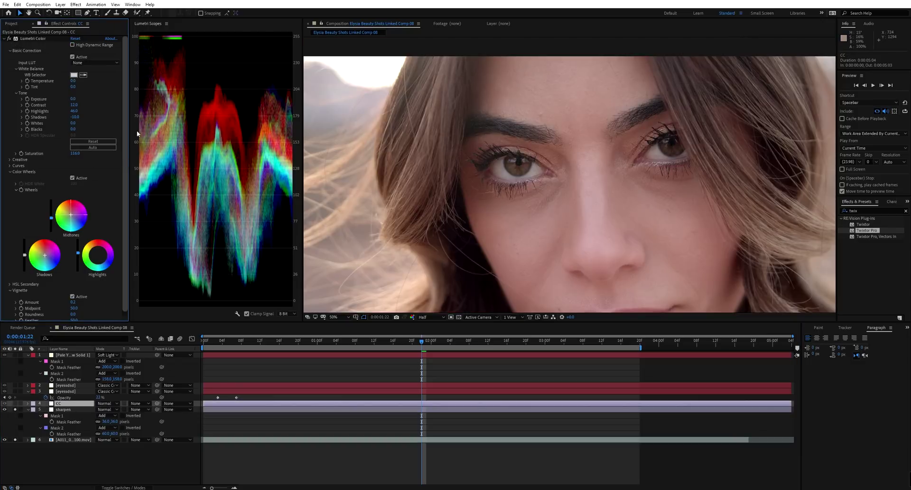
{"action": "scroll", "coordinate": [126, 161], "scroll_direction": "down", "scroll_amount": 1}
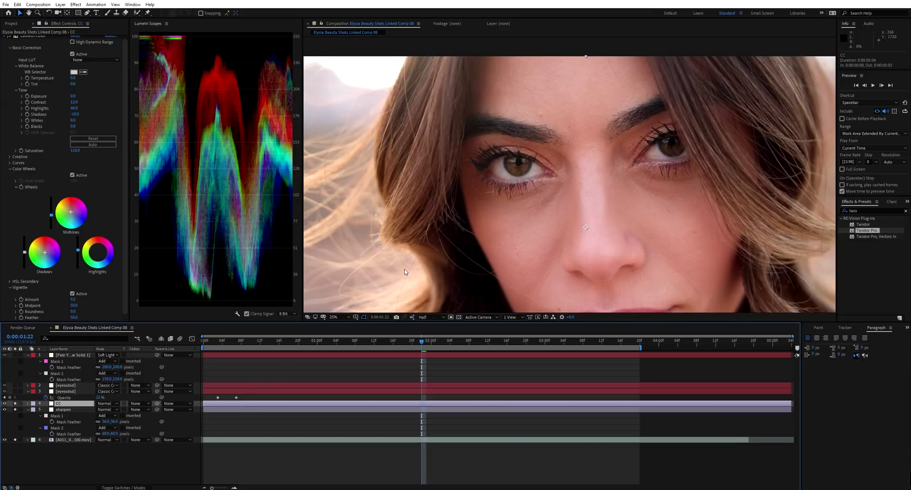
{"action": "key", "text": "comma"}
{"action": "key", "text": "comma"}
{"action": "key", "text": "comma"}
{"action": "key", "text": "period"}
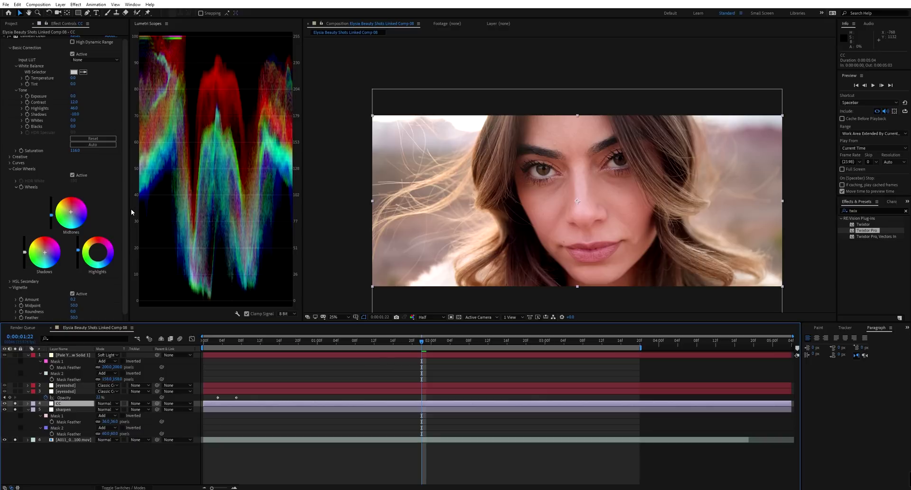
Show the graded frame in a Vectorscope YUV and enlarge the scope to examine the skin tones.
{"action": "left_click_drag", "start_coordinate": [126, 186], "coordinate": [126, 181]}
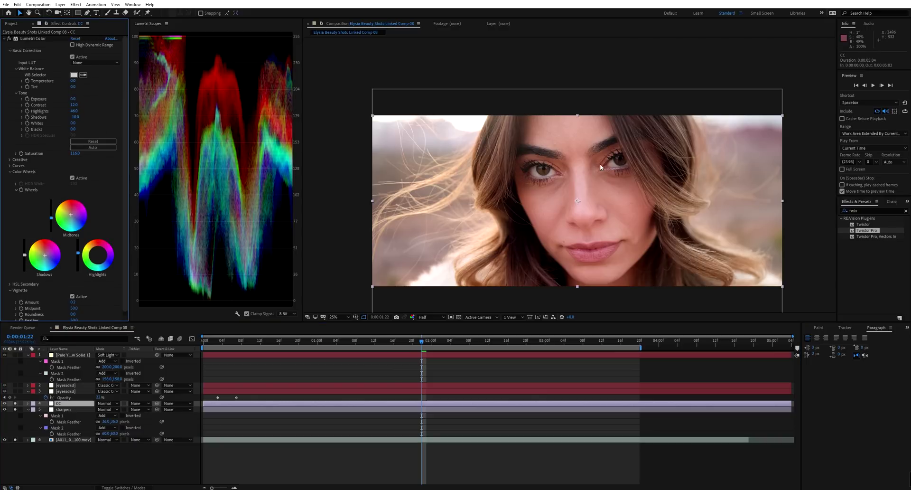
{"action": "right_click", "coordinate": [268, 160]}
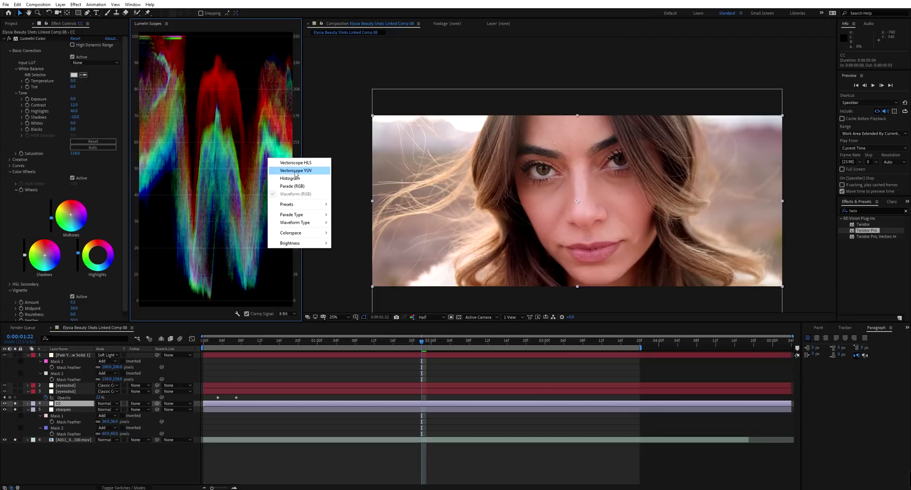
{"action": "left_click", "coordinate": [295, 172]}
{"action": "left_click_drag", "start_coordinate": [303, 174], "coordinate": [401, 173]}
{"action": "right_click", "coordinate": [238, 158]}
{"action": "left_click", "coordinate": [259, 196]}
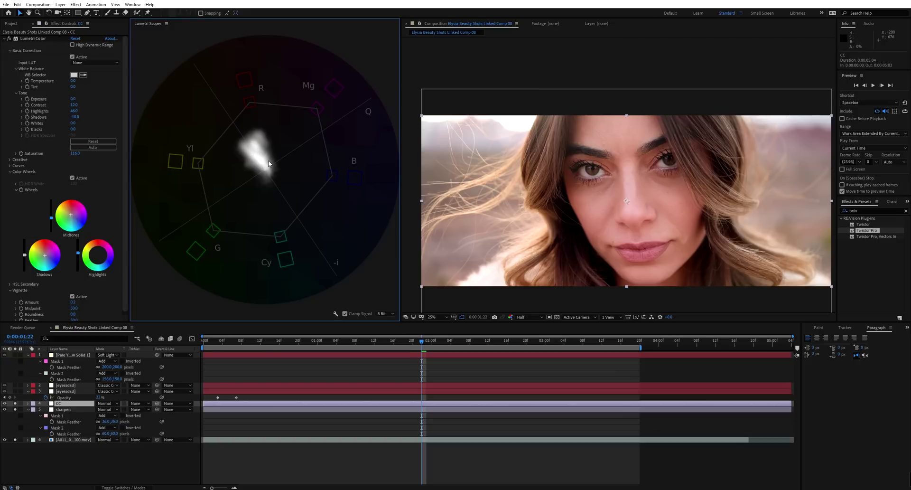
{"action": "right_click", "coordinate": [288, 184]}
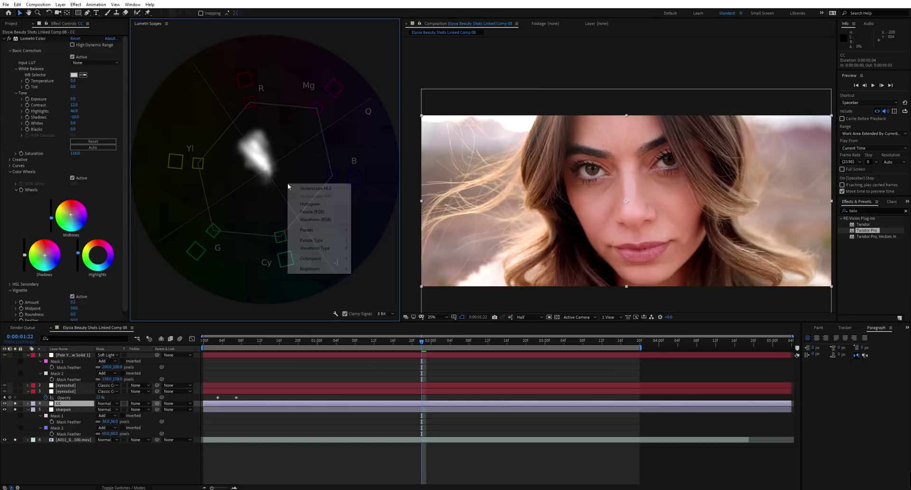
{"action": "left_click", "coordinate": [654, 190]}
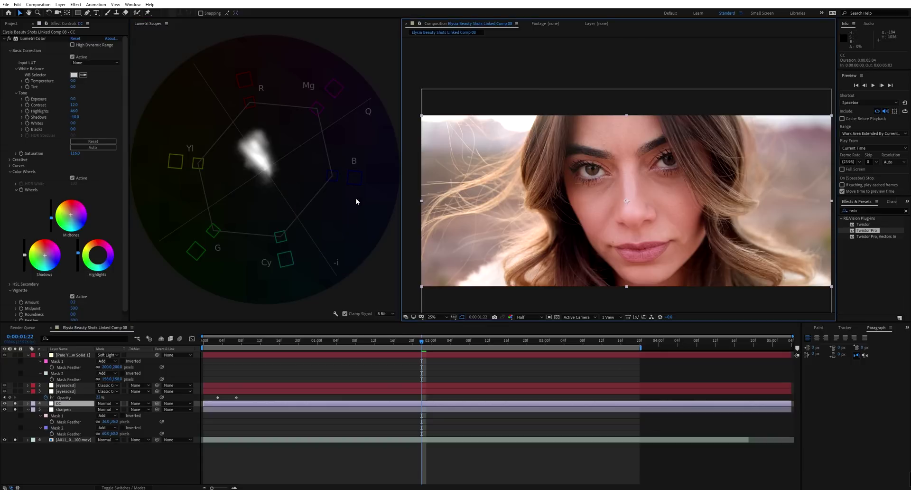
Switch the Lumetri scope back to Waveform (RGB) and shrink it to give the composition viewer more room.
{"action": "right_click", "coordinate": [243, 150]}
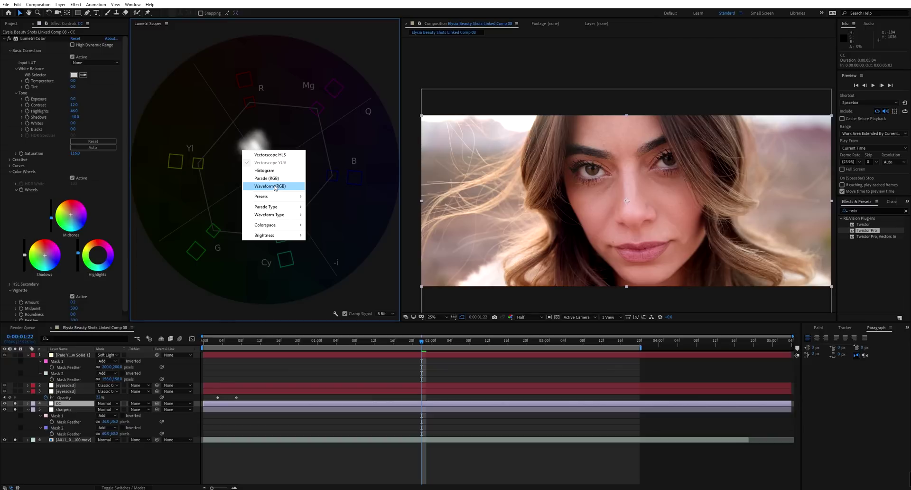
{"action": "left_click", "coordinate": [275, 187]}
{"action": "right_click", "coordinate": [295, 160]}
{"action": "left_click", "coordinate": [318, 170]}
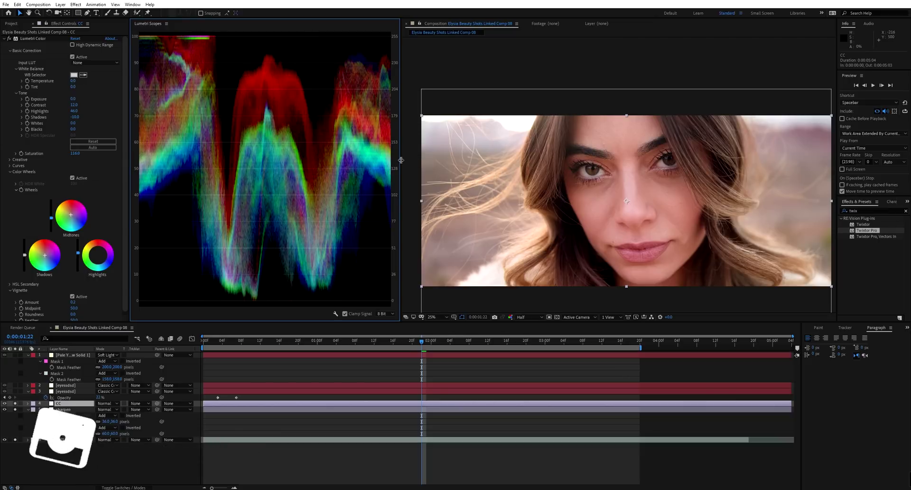
{"action": "left_click_drag", "start_coordinate": [401, 168], "coordinate": [275, 172]}
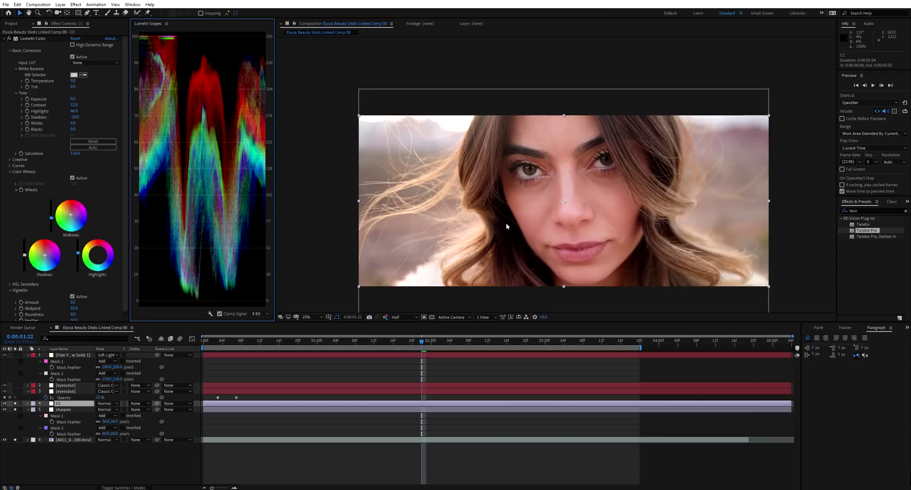
Set Faded Film to 8 in the CC layer's Lumetri Creative adjustments and check the skin and eyes up close.
{"action": "scroll", "coordinate": [498, 229], "scroll_direction": "up", "scroll_amount": 2}
{"action": "left_click_drag", "start_coordinate": [510, 233], "coordinate": [501, 204]}
{"action": "scroll", "coordinate": [489, 206], "scroll_direction": "up", "scroll_amount": 2}
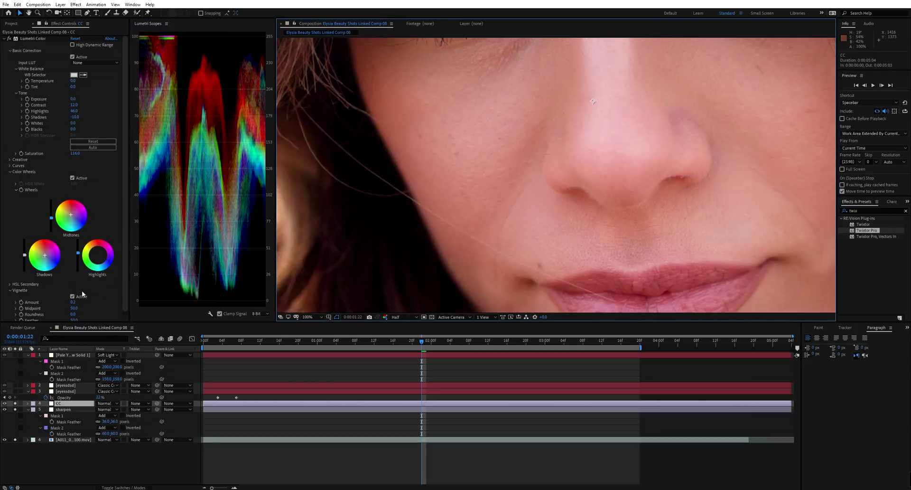
{"action": "left_click", "coordinate": [12, 161]}
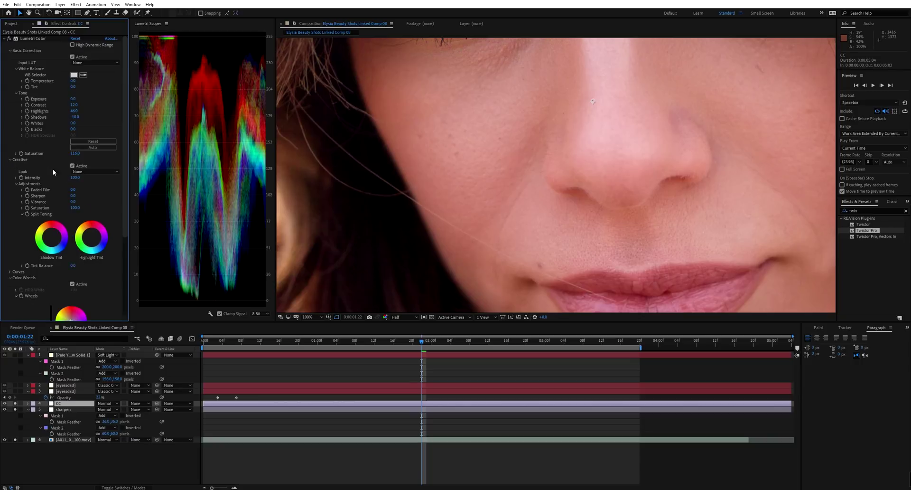
{"action": "left_click", "coordinate": [73, 190]}
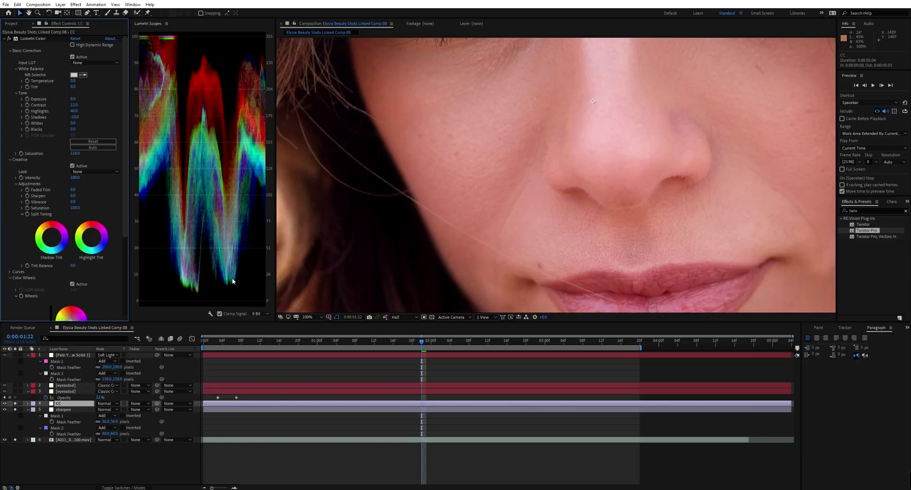
{"action": "scroll", "coordinate": [418, 237], "scroll_direction": "down", "scroll_amount": 2}
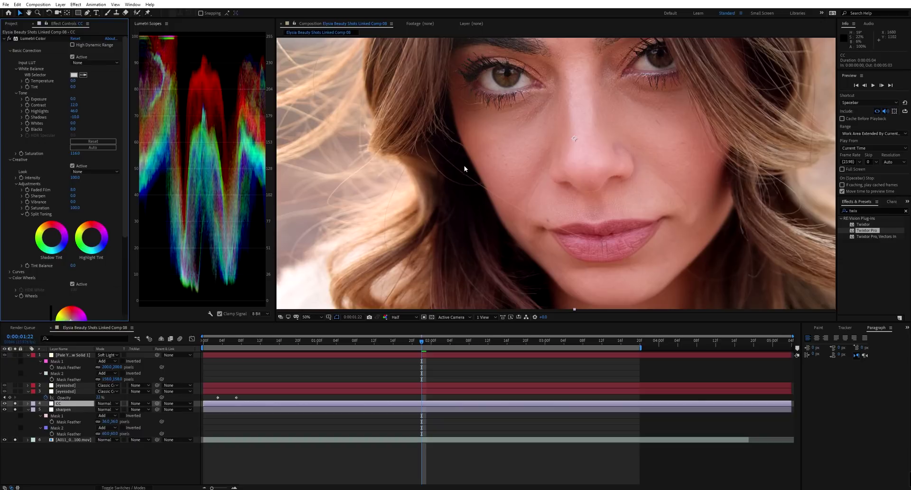
{"action": "scroll", "coordinate": [424, 183], "scroll_direction": "up", "scroll_amount": 2}
{"action": "scroll", "coordinate": [351, 137], "scroll_direction": "down", "scroll_amount": 2}
{"action": "scroll", "coordinate": [442, 174], "scroll_direction": "down", "scroll_amount": 2}
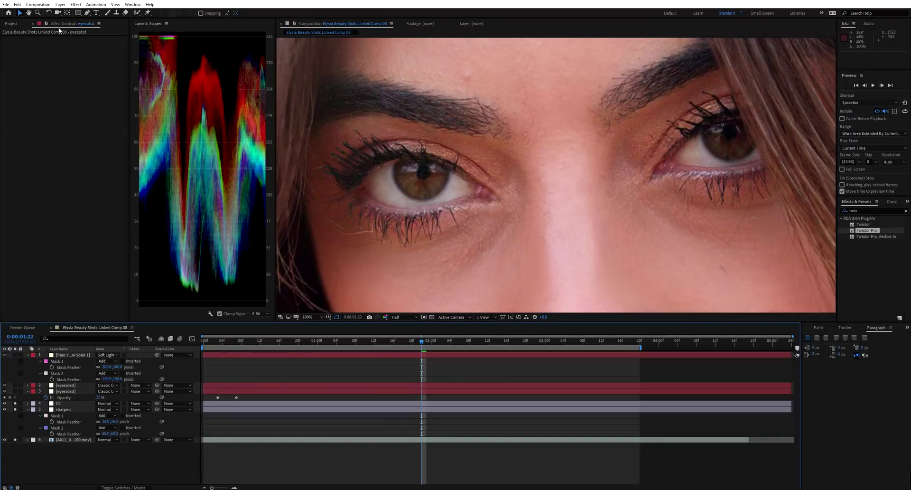
Begin a new solid layer and give it a pale yellow color.
{"action": "left_click", "coordinate": [60, 4]}
{"action": "mouse_move", "coordinate": [85, 14]}
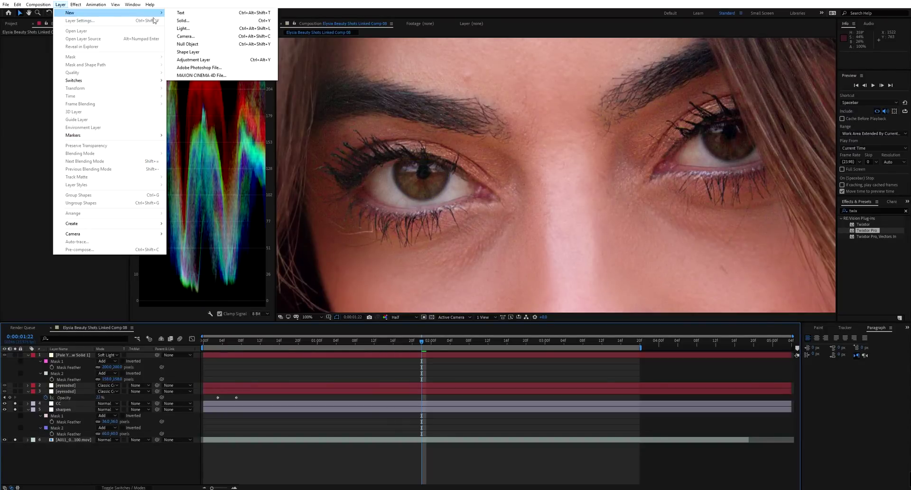
{"action": "left_click", "coordinate": [213, 20]}
{"action": "left_click", "coordinate": [513, 372]}
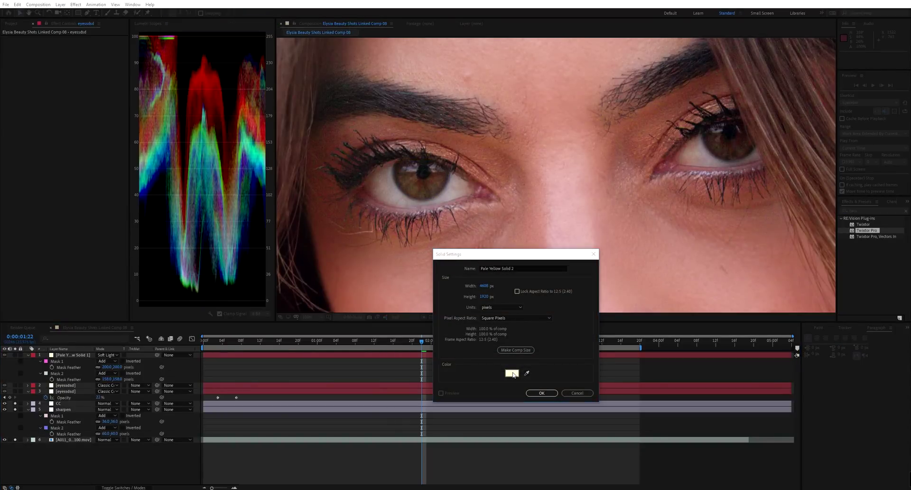
{"action": "left_click_drag", "start_coordinate": [347, 258], "coordinate": [343, 259]}
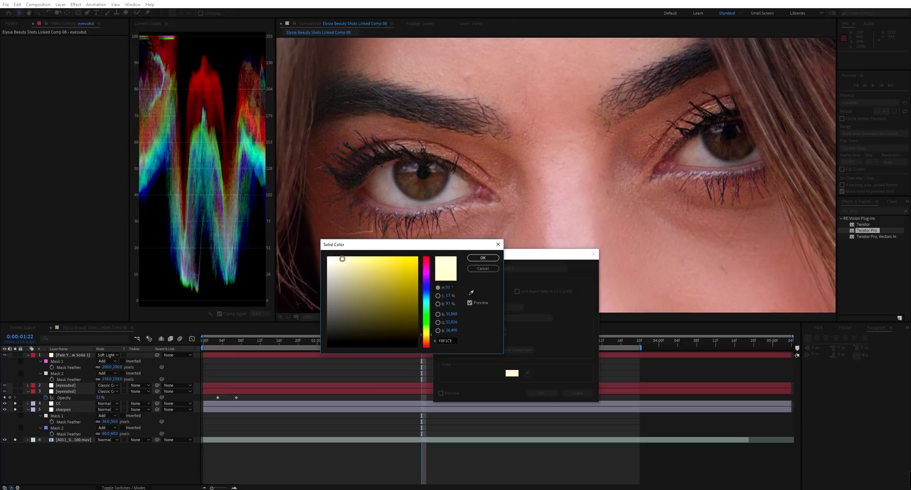
{"action": "left_click", "coordinate": [470, 259]}
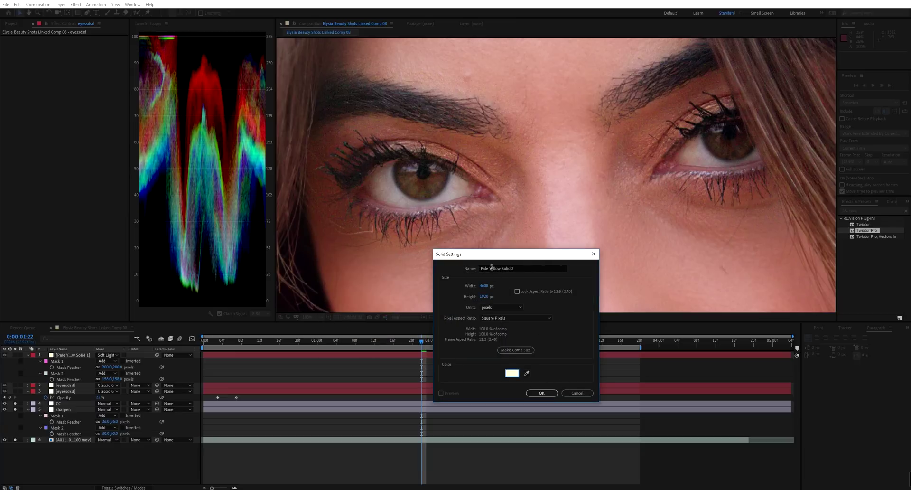
Name the new solid "dem eyes", create it and set its blending mode to Classic Color Dodge.
{"action": "double_click", "coordinate": [492, 268]}
{"action": "key", "text": "ctrl+a"}
{"action": "type", "text": "dem e"}
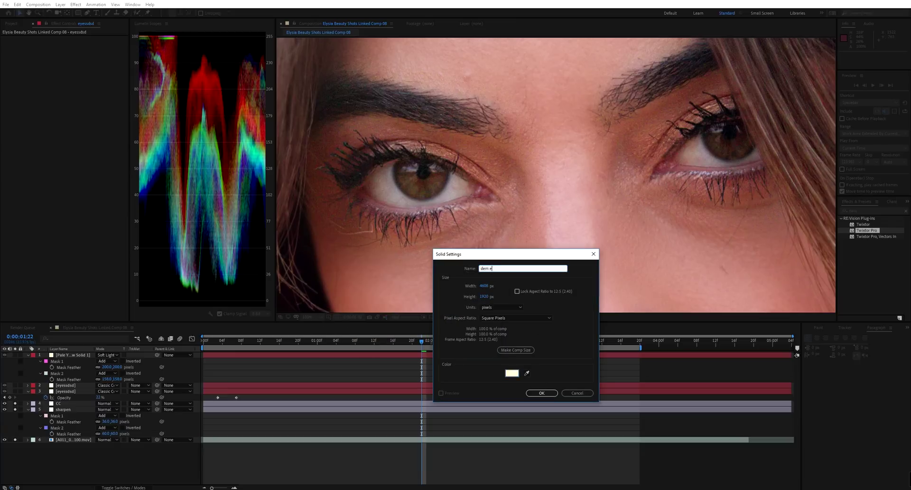
{"action": "key", "text": "Return"}
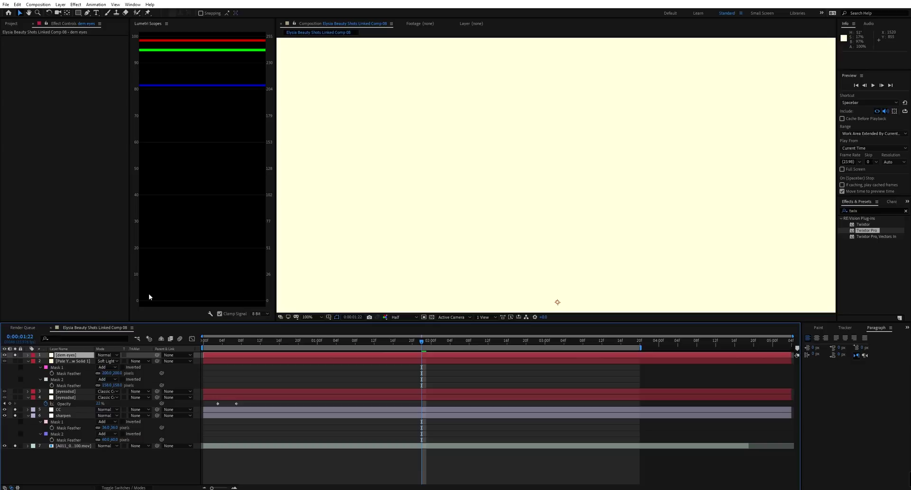
{"action": "left_click", "coordinate": [111, 355]}
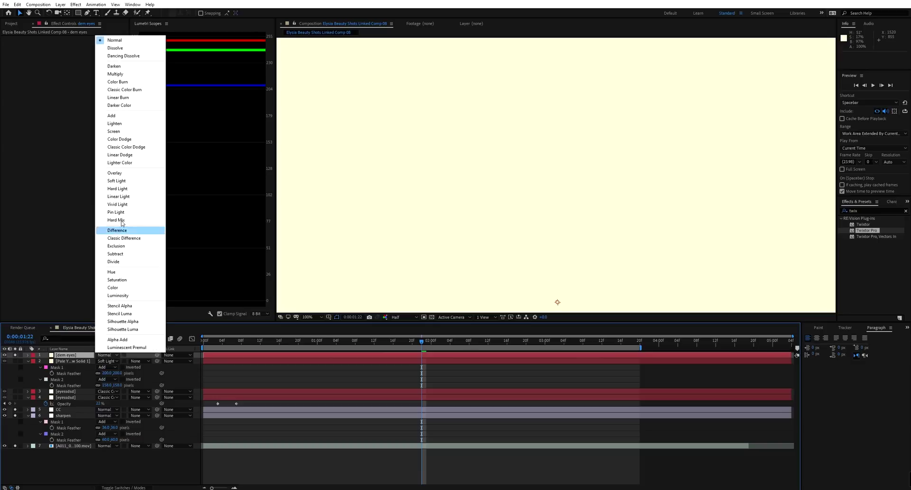
{"action": "left_click", "coordinate": [136, 148]}
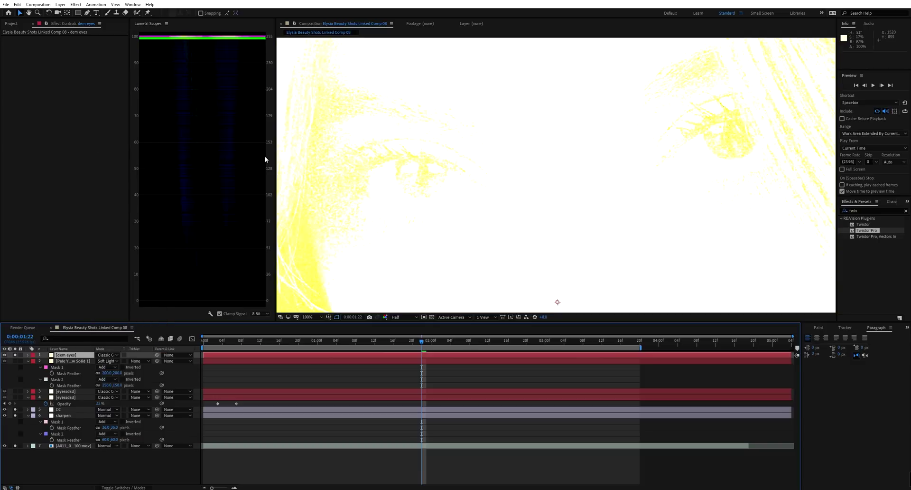
Keep the dem eyes layer on Classic Color Dodge and lower its opacity so the face shows through.
{"action": "left_click", "coordinate": [104, 356]}
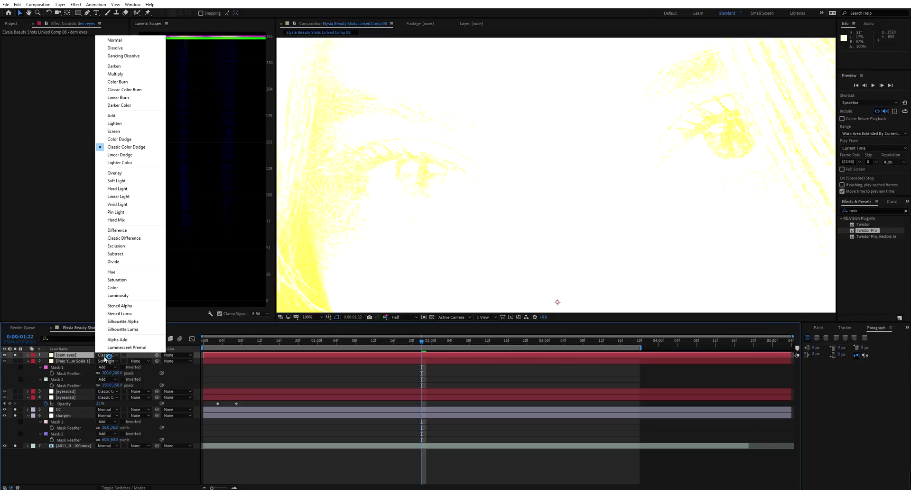
{"action": "left_click", "coordinate": [132, 150]}
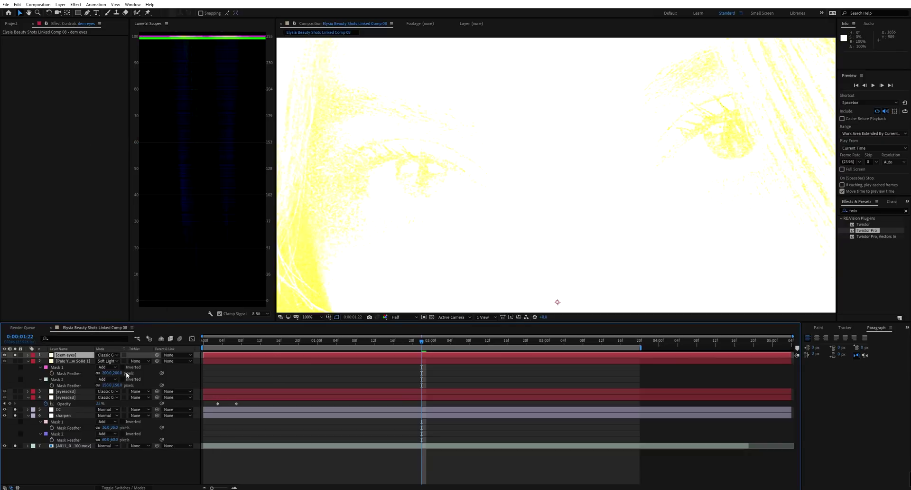
{"action": "key", "text": "t"}
{"action": "left_click", "coordinate": [87, 367]}
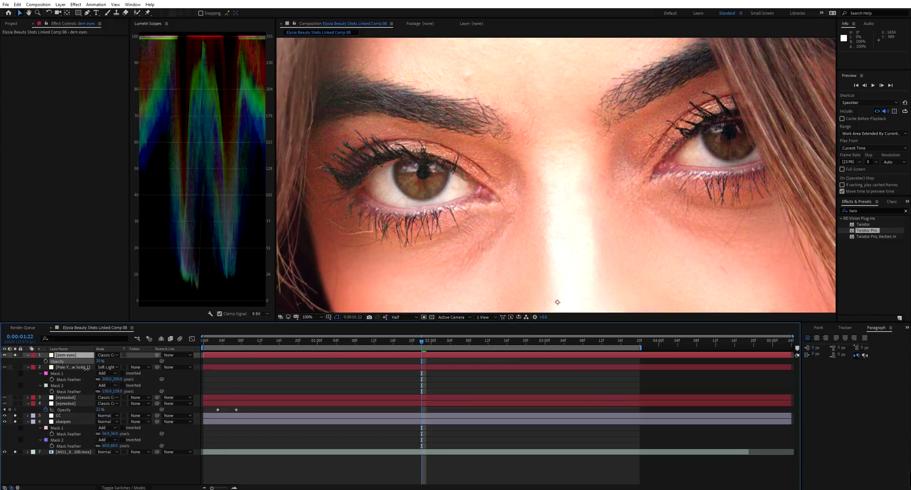
{"action": "key", "text": "Return"}
Draw an elliptical mask around the iris of the eye on the image's left and pull its upper vertex down below the eyelid.
{"action": "key", "text": "g"}
{"action": "left_click", "coordinate": [82, 14]}
{"action": "left_click", "coordinate": [94, 28]}
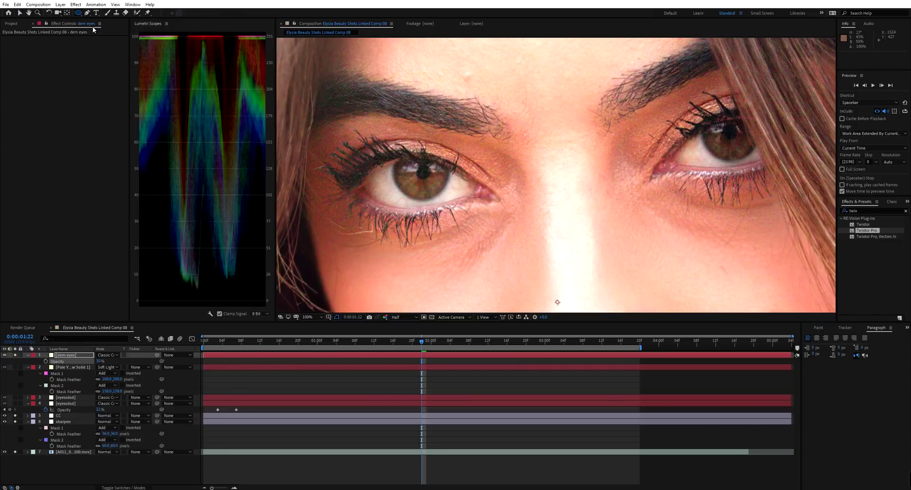
{"action": "left_click_drag", "start_coordinate": [420, 171], "coordinate": [446, 187]}
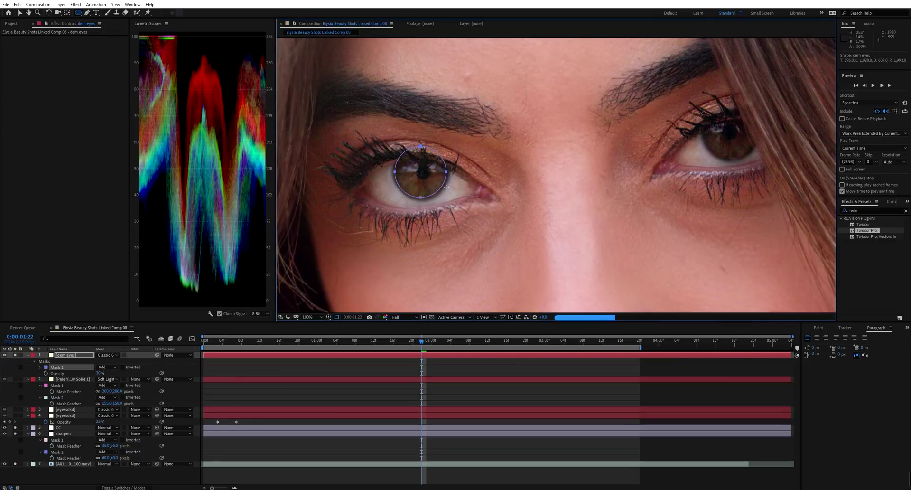
{"action": "key", "text": "v"}
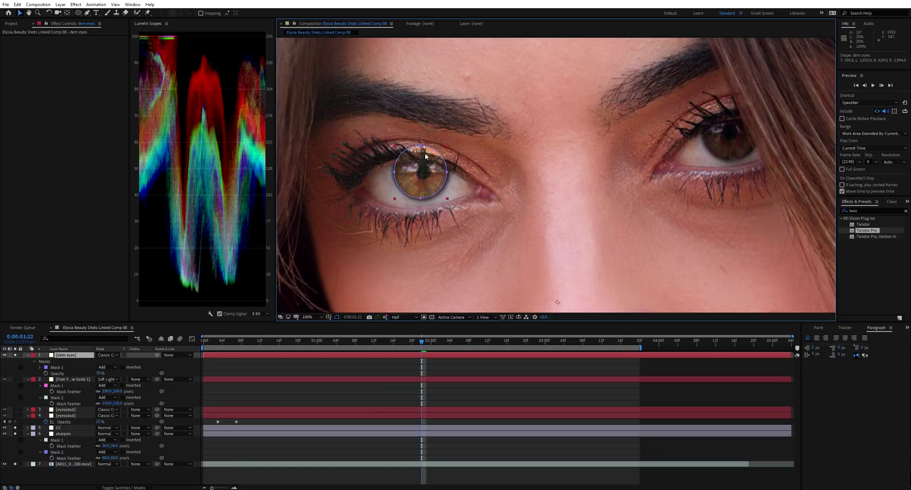
{"action": "left_click_drag", "start_coordinate": [421, 146], "coordinate": [423, 163]}
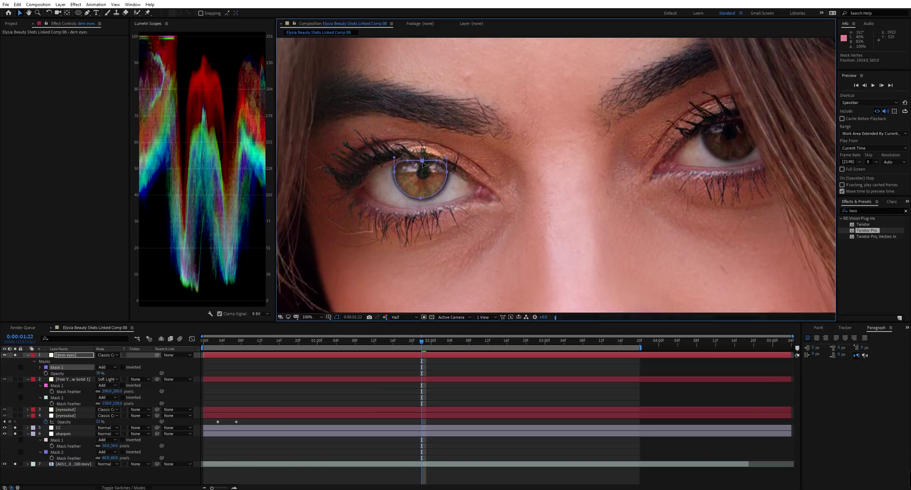
Feather the iris mask, trying 15 pixels before settling on 25 pixels, and compare the eye with and without the layer.
{"action": "key", "text": "f"}
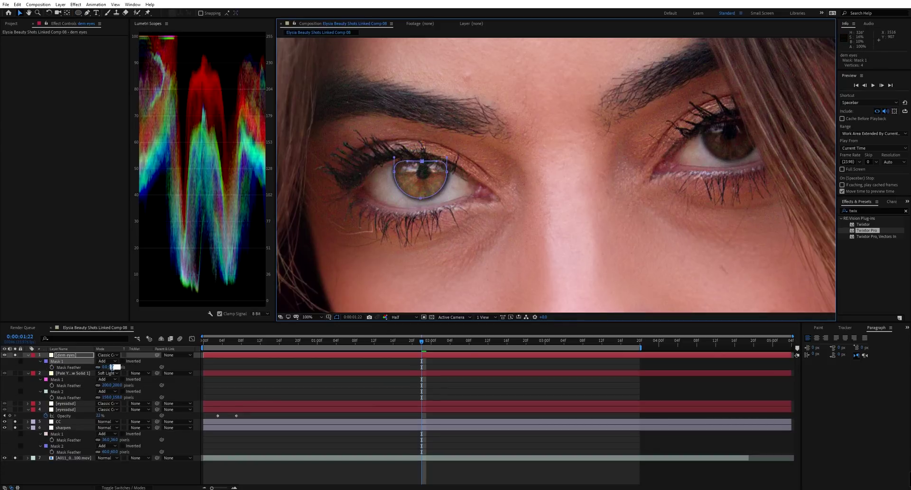
{"action": "left_click", "coordinate": [112, 367]}
{"action": "type", "text": "15"}
{"action": "left_click", "coordinate": [169, 476]}
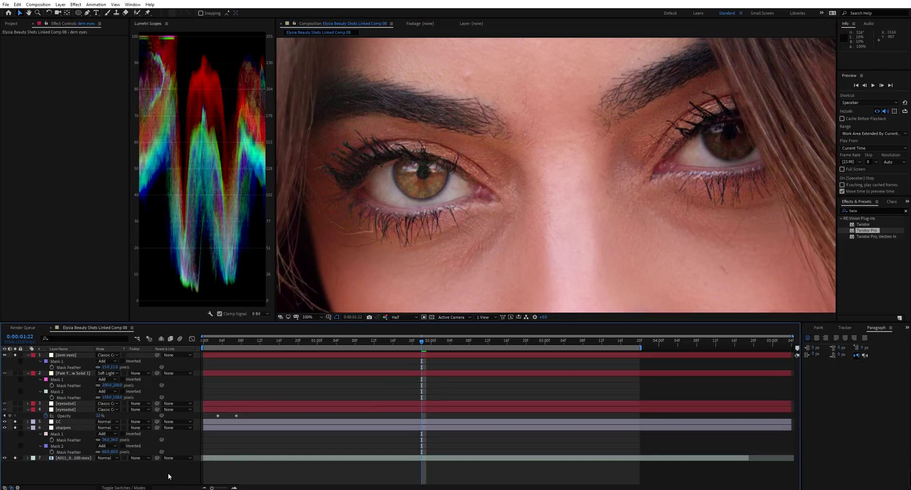
{"action": "left_click", "coordinate": [115, 367]}
{"action": "type", "text": "25"}
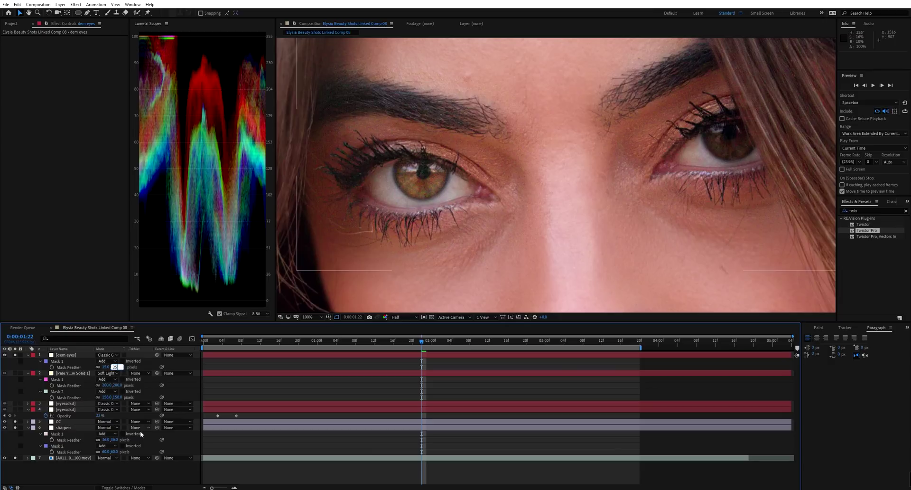
{"action": "left_click", "coordinate": [149, 480]}
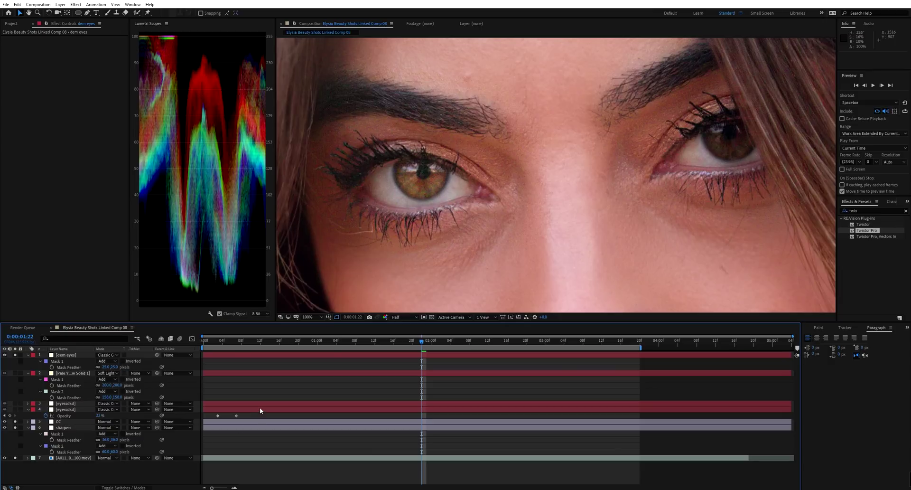
{"action": "left_click", "coordinate": [16, 355]}
{"action": "left_click", "coordinate": [15, 355]}
Reduce the dem eyes layer's opacity to soften the glow, trying 15% before settling on 18%.
{"action": "scroll", "coordinate": [471, 189], "scroll_direction": "down", "scroll_amount": 2}
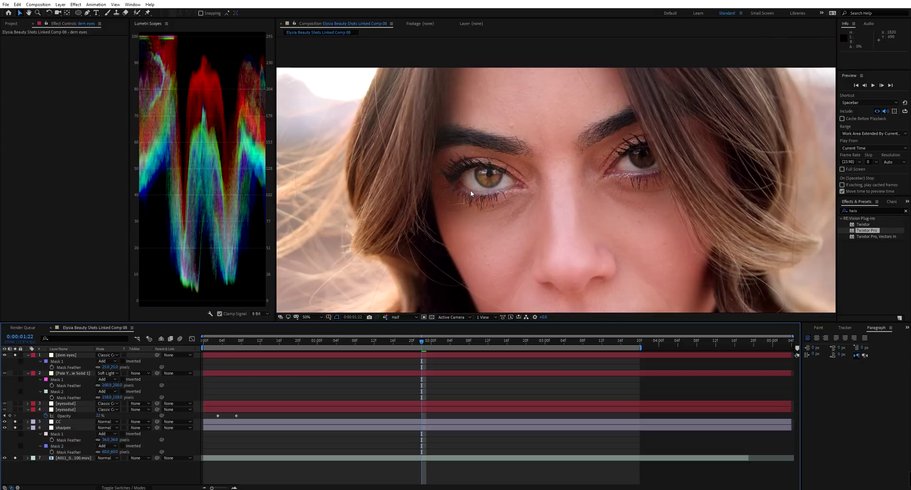
{"action": "scroll", "coordinate": [510, 191], "scroll_direction": "down", "scroll_amount": 2}
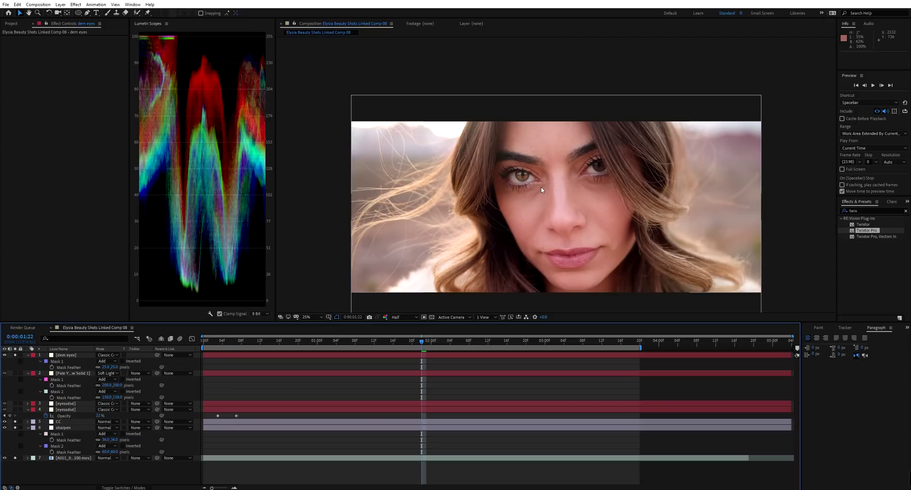
{"action": "scroll", "coordinate": [541, 187], "scroll_direction": "up", "scroll_amount": 2}
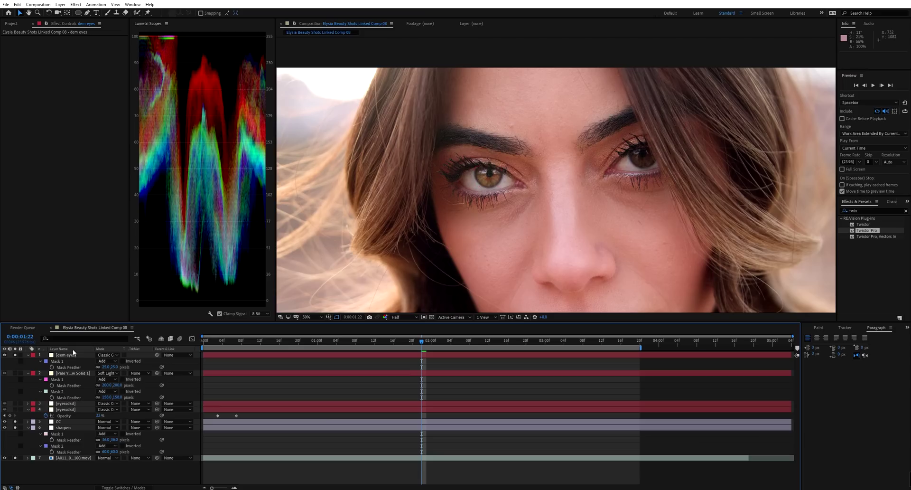
{"action": "left_click", "coordinate": [71, 355]}
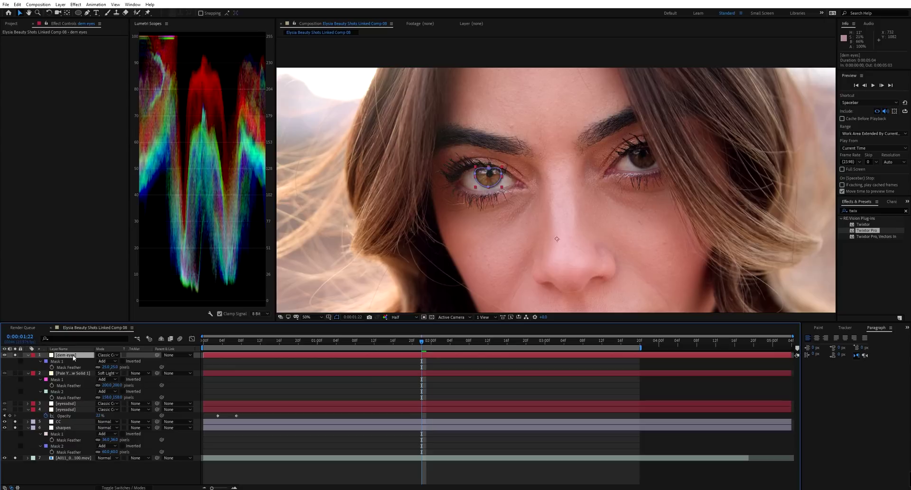
{"action": "key", "text": "t"}
{"action": "left_click", "coordinate": [100, 361]}
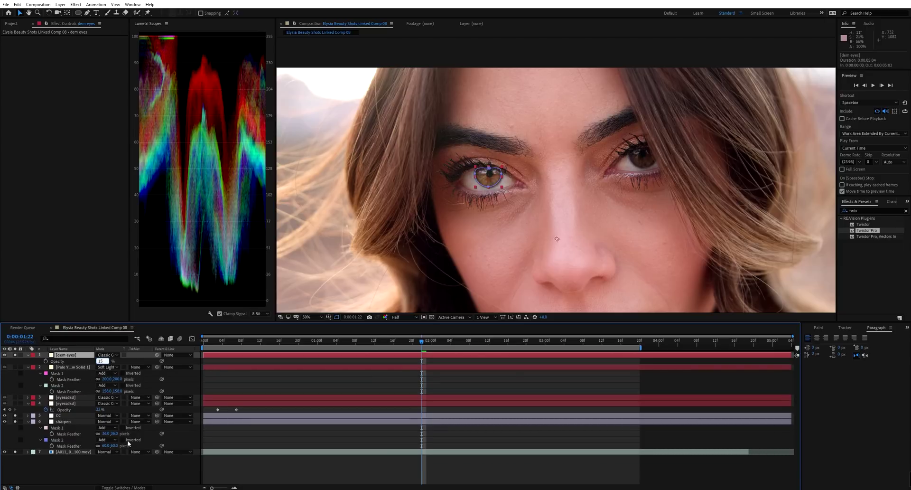
{"action": "type", "text": "15"}
{"action": "left_click", "coordinate": [151, 473]}
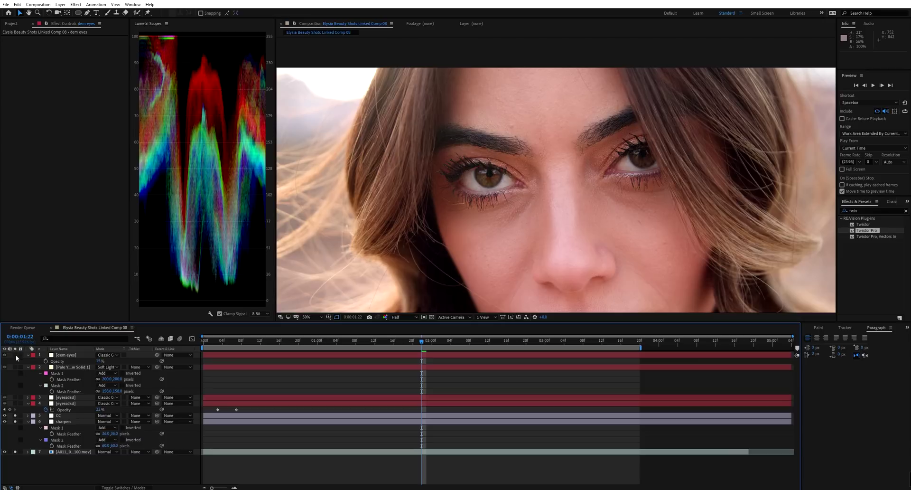
{"action": "left_click", "coordinate": [101, 361]}
{"action": "type", "text": "18"}
{"action": "key", "text": "Return"}
Keyframe the iris mask's path starting at 0:00:01:22, and adjust the mask over the eye at 0:00:00:17 and 0:00:00:04.
{"action": "left_click", "coordinate": [82, 355]}
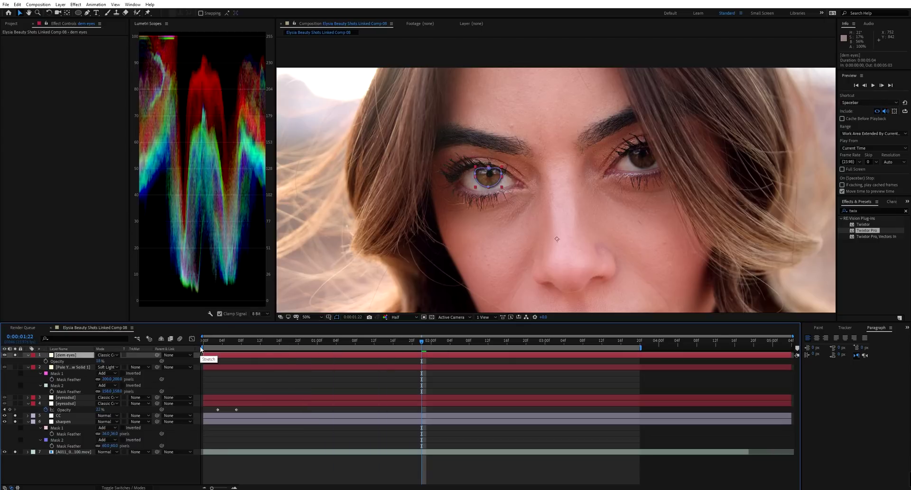
{"action": "key", "text": "m"}
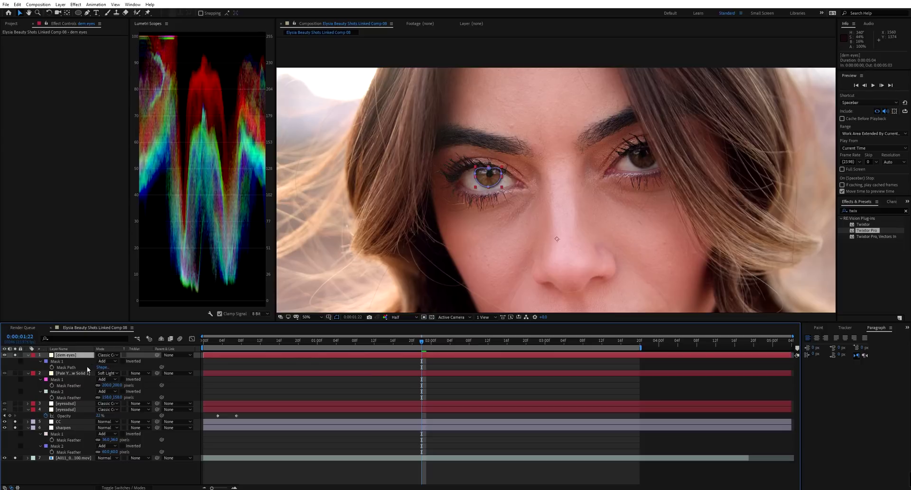
{"action": "left_click", "coordinate": [56, 368]}
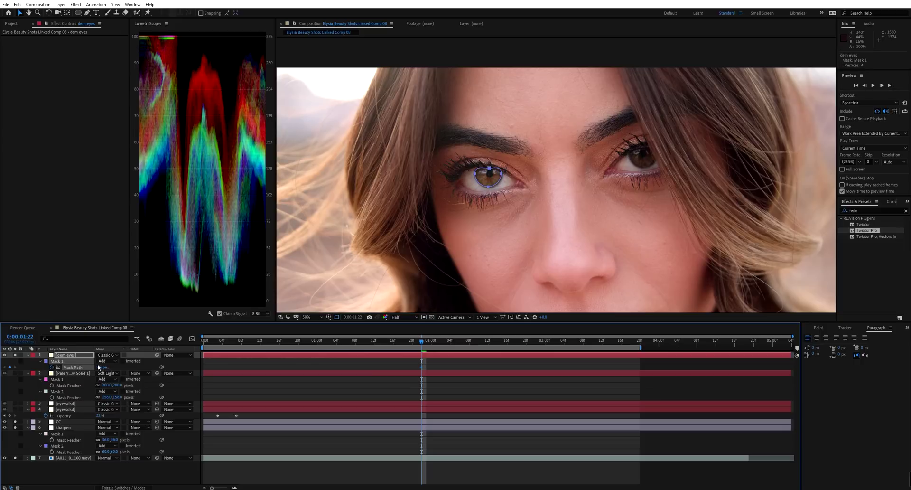
{"action": "left_click", "coordinate": [286, 342]}
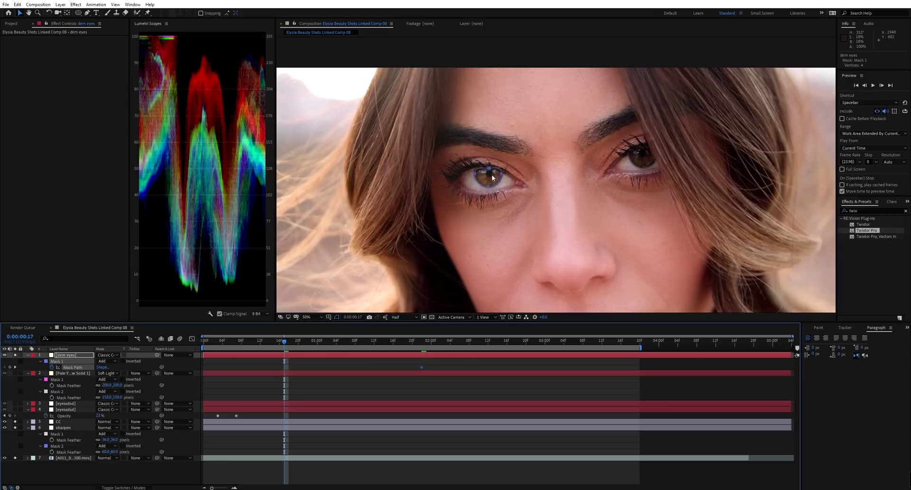
{"action": "left_click_drag", "start_coordinate": [489, 168], "coordinate": [498, 168]}
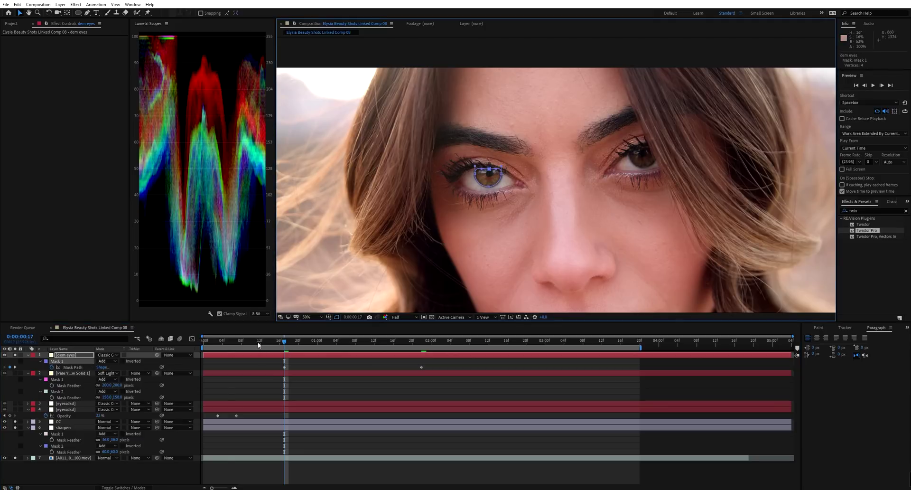
{"action": "left_click", "coordinate": [222, 342]}
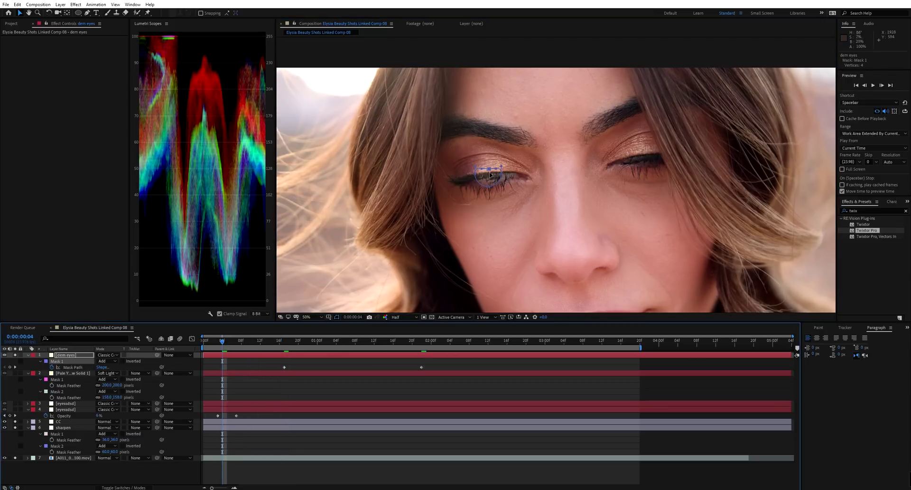
{"action": "left_click_drag", "start_coordinate": [491, 175], "coordinate": [490, 184]}
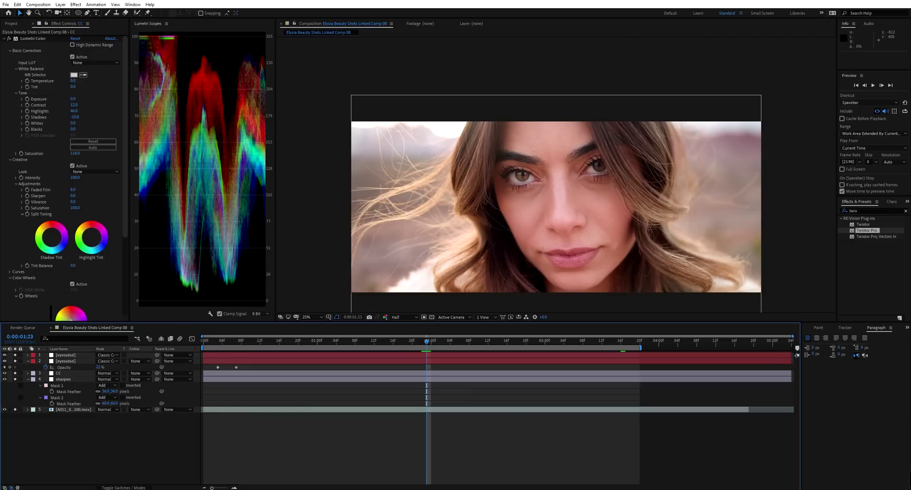
Create a new solid layer in a light yellow color and name it "hair glow yo".
{"action": "left_click", "coordinate": [60, 4]}
{"action": "left_click", "coordinate": [61, 4]}
{"action": "left_click", "coordinate": [95, 4]}
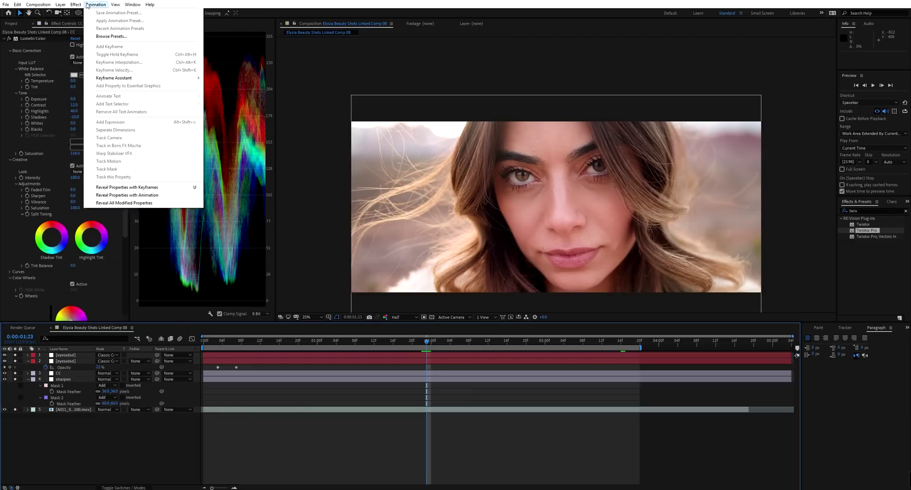
{"action": "mouse_move", "coordinate": [65, 8]}
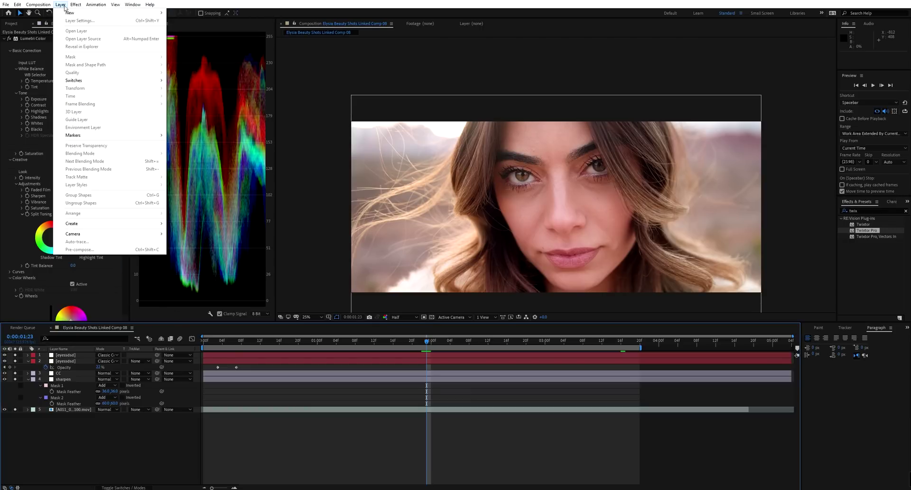
{"action": "left_click", "coordinate": [176, 21]}
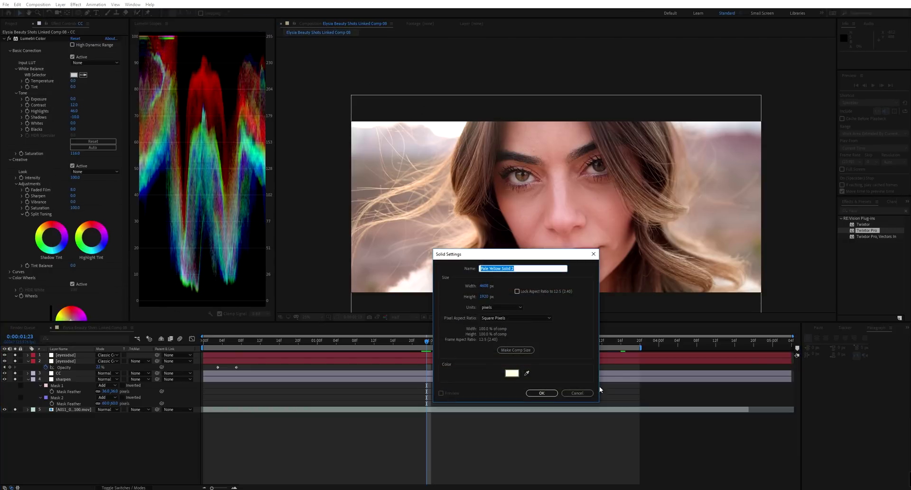
{"action": "left_click", "coordinate": [513, 372]}
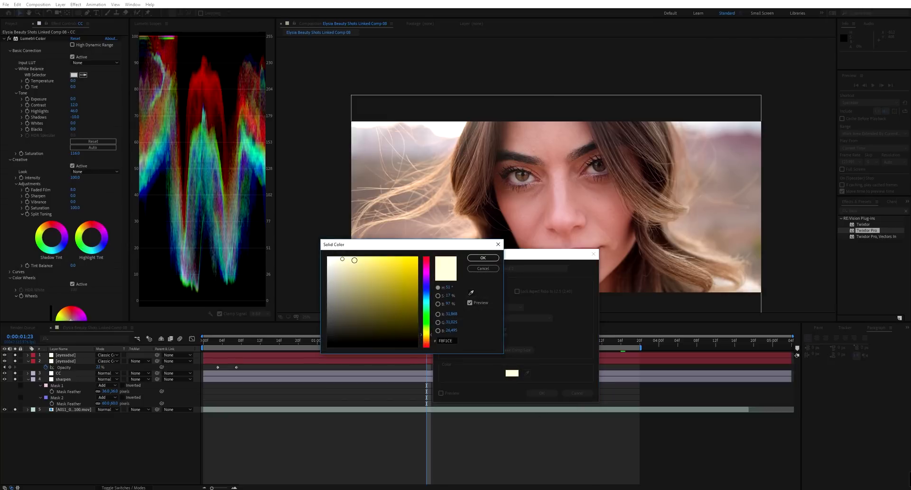
{"action": "left_click", "coordinate": [483, 258]}
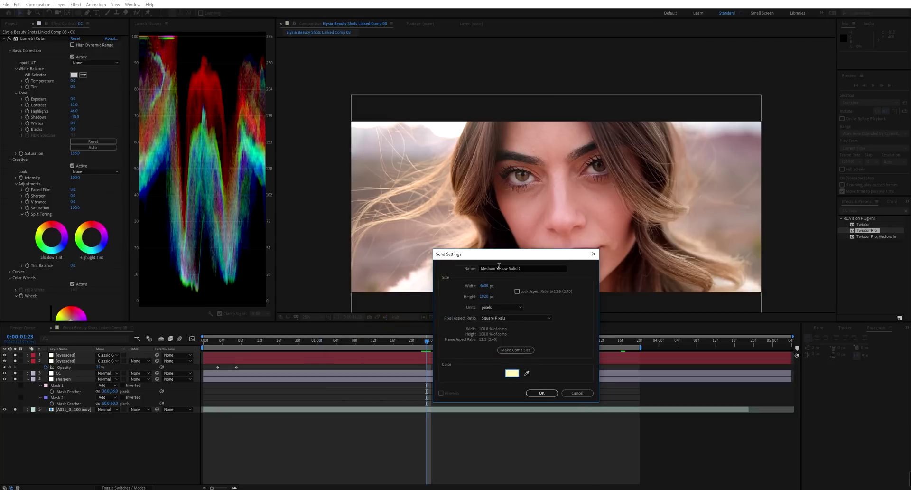
{"action": "left_click", "coordinate": [496, 265]}
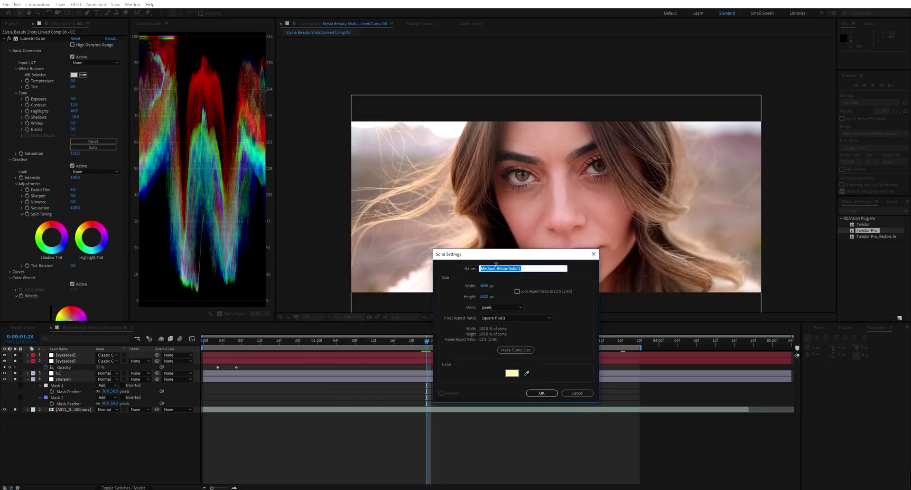
{"action": "type", "text": "hair glow yo"}
{"action": "key", "text": "Return"}
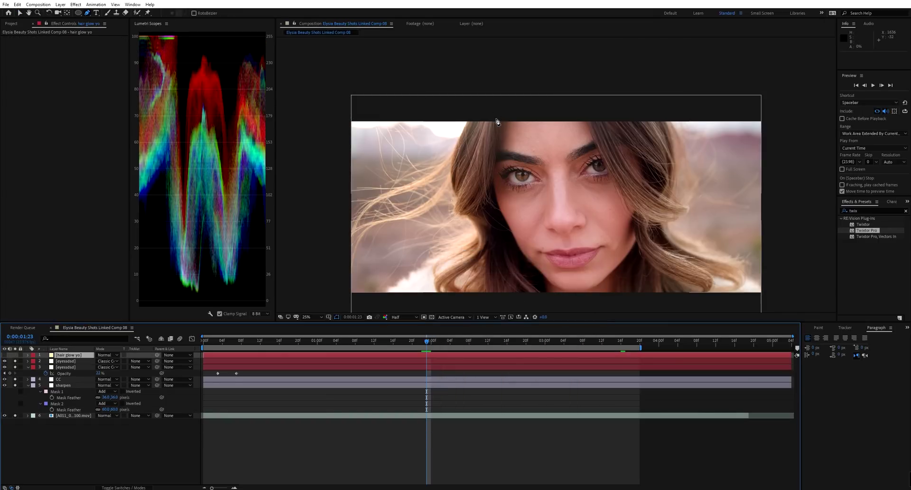
Draw a closed Pen mask on the hair glow yo layer around the hair left of the face, extending well beyond the frame.
{"action": "left_click", "coordinate": [493, 116]}
{"action": "left_click", "coordinate": [487, 150]}
{"action": "left_click_drag", "start_coordinate": [487, 200], "coordinate": [495, 216]}
{"action": "left_click_drag", "start_coordinate": [503, 254], "coordinate": [504, 259]}
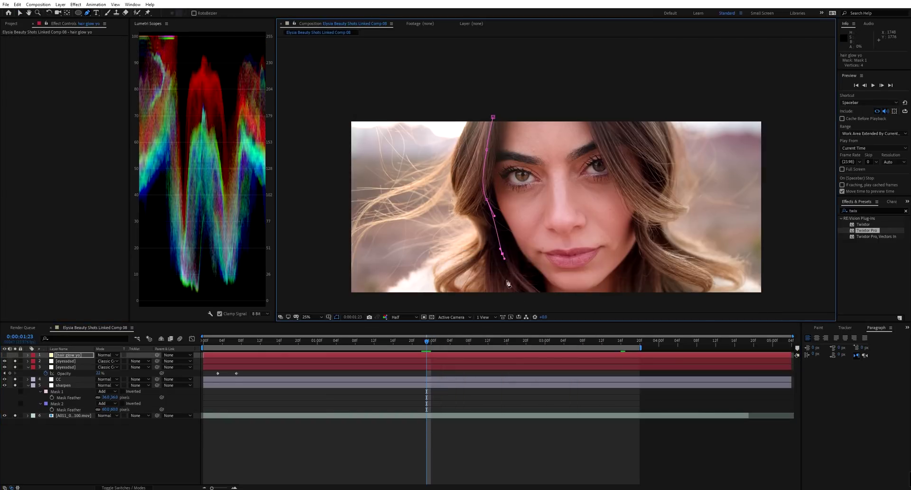
{"action": "key", "text": "comma"}
{"action": "left_click", "coordinate": [438, 271]}
{"action": "left_click", "coordinate": [354, 209]}
{"action": "left_click", "coordinate": [352, 138]}
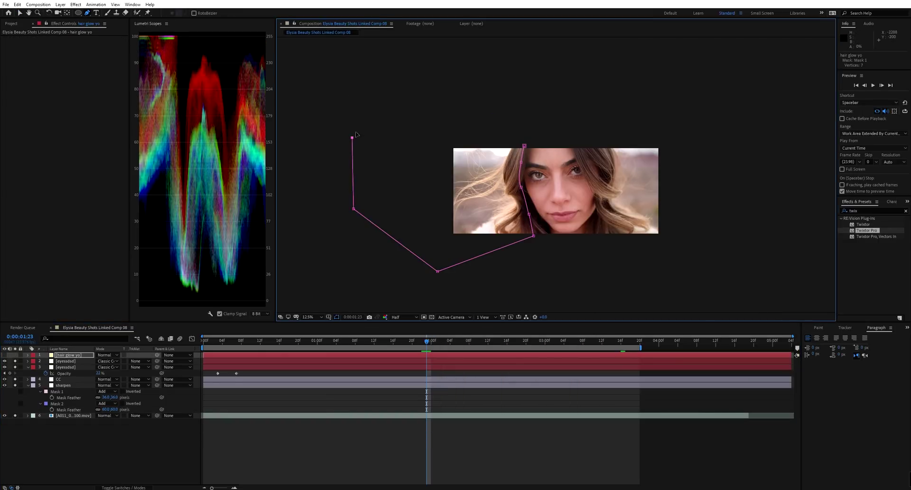
{"action": "left_click", "coordinate": [423, 91]}
{"action": "left_click_drag", "start_coordinate": [509, 102], "coordinate": [533, 125]}
{"action": "left_click", "coordinate": [525, 146]}
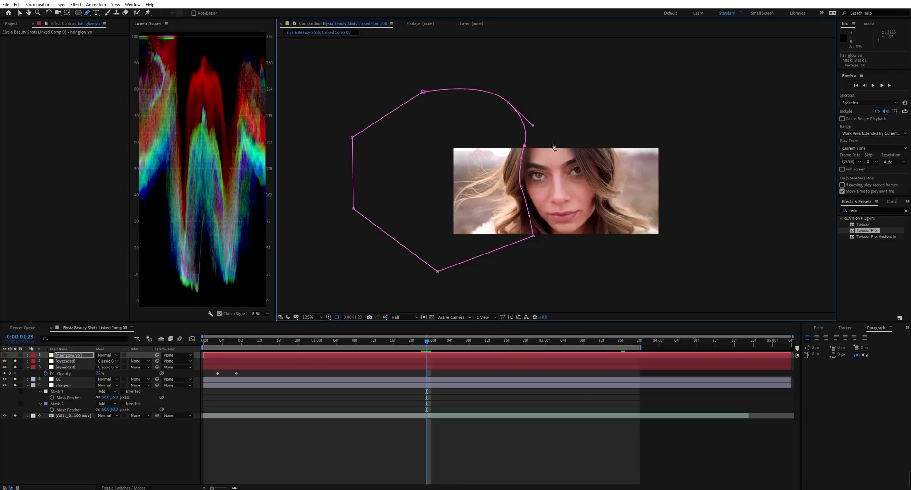
Draw a second closed Pen mask on the hair glow yo layer around the hair on the other side of the face, extending well beyond the frame.
{"action": "left_click", "coordinate": [586, 96]}
{"action": "left_click_drag", "start_coordinate": [595, 144], "coordinate": [600, 151]}
{"action": "left_click_drag", "start_coordinate": [613, 170], "coordinate": [614, 184]}
{"action": "left_click", "coordinate": [610, 213]}
{"action": "left_click", "coordinate": [607, 252]}
{"action": "left_click", "coordinate": [719, 274]}
{"action": "left_click_drag", "start_coordinate": [742, 179], "coordinate": [744, 161]}
{"action": "left_click_drag", "start_coordinate": [721, 76], "coordinate": [699, 70]}
{"action": "left_click", "coordinate": [634, 69]}
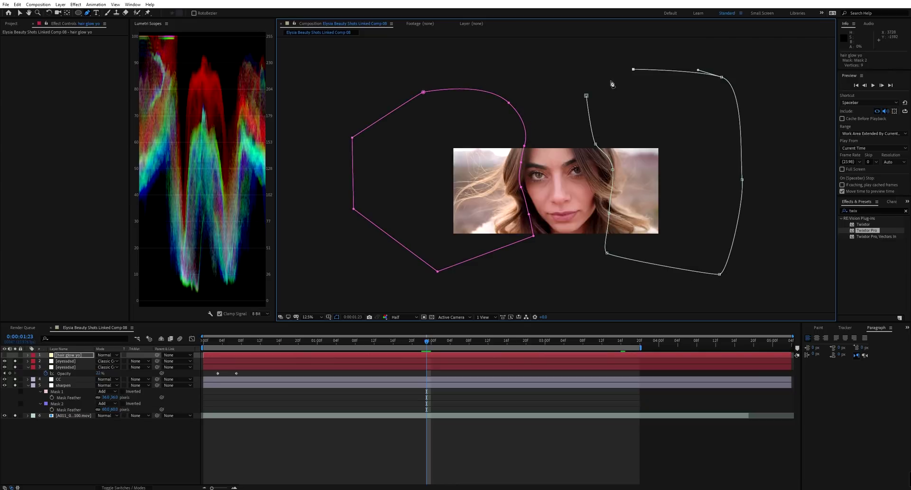
{"action": "left_click", "coordinate": [587, 95]}
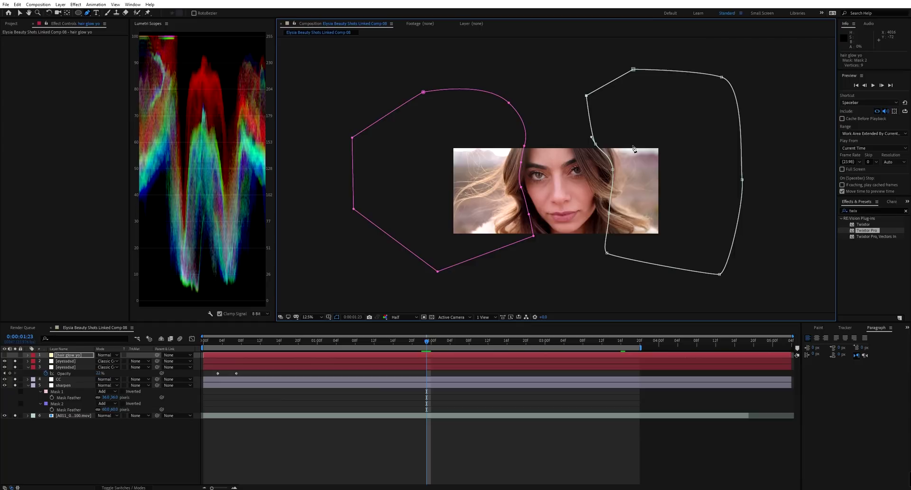
{"action": "key", "text": "v"}
{"action": "key", "text": "period"}
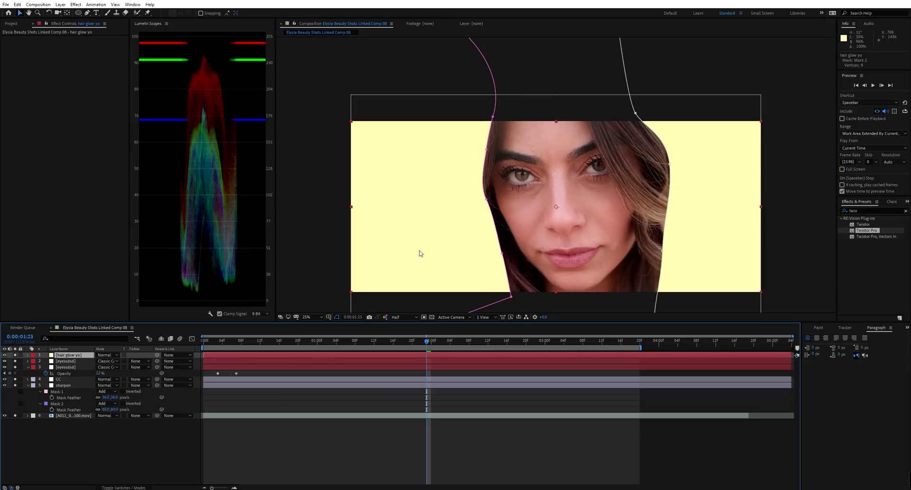
{"action": "left_click", "coordinate": [81, 457]}
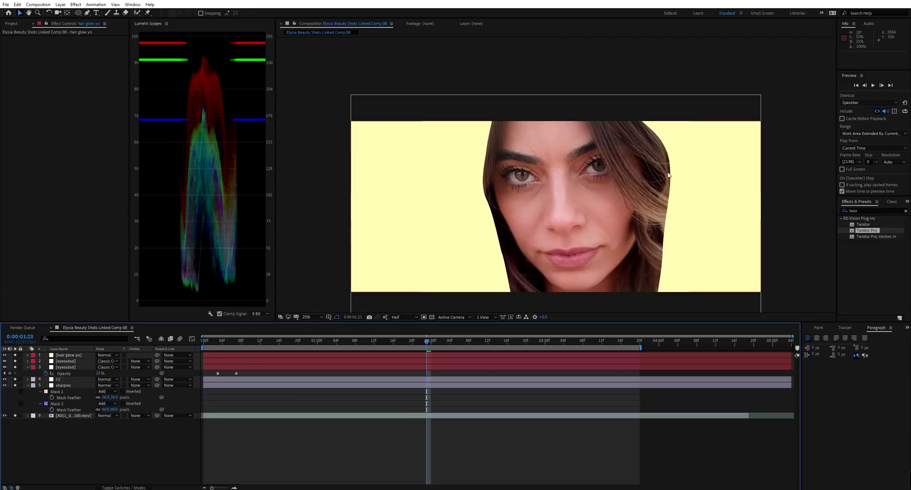
{"action": "left_click", "coordinate": [542, 209]}
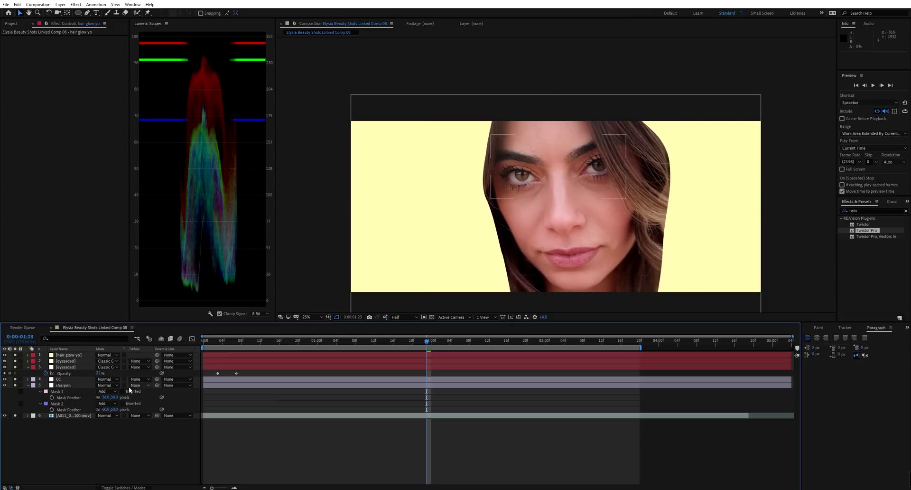
Feather both masks on the hair glow yo layer by roughly 300 to 360 pixels to soften their edges.
{"action": "left_click", "coordinate": [68, 355]}
{"action": "key", "text": "f"}
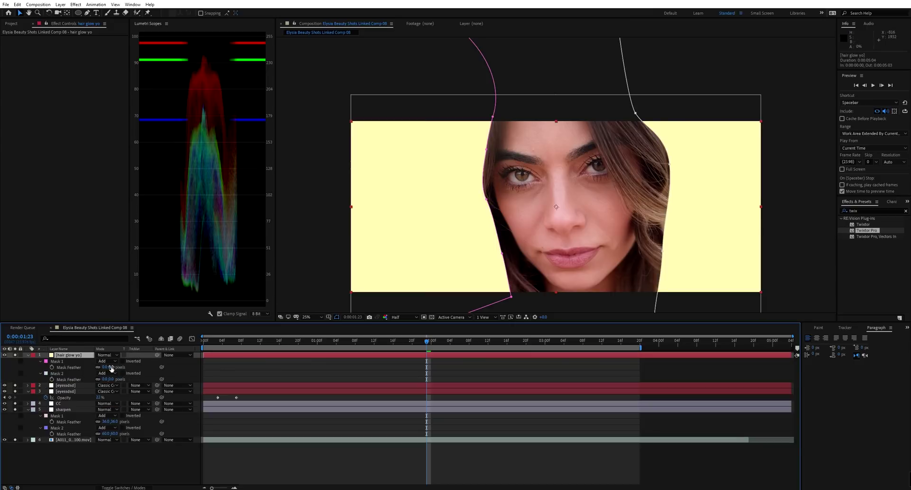
{"action": "left_click", "coordinate": [68, 367]}
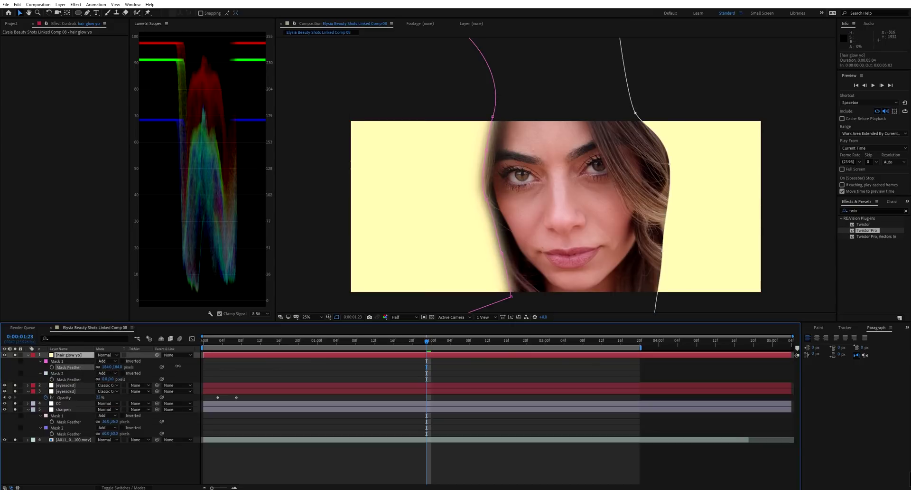
{"action": "left_click_drag", "start_coordinate": [178, 366], "coordinate": [200, 366]}
{"action": "left_click_drag", "start_coordinate": [110, 379], "coordinate": [247, 376]}
Set the hair glow yo layer's blending mode to Soft Light and lower its opacity to 80%.
{"action": "left_click", "coordinate": [106, 355]}
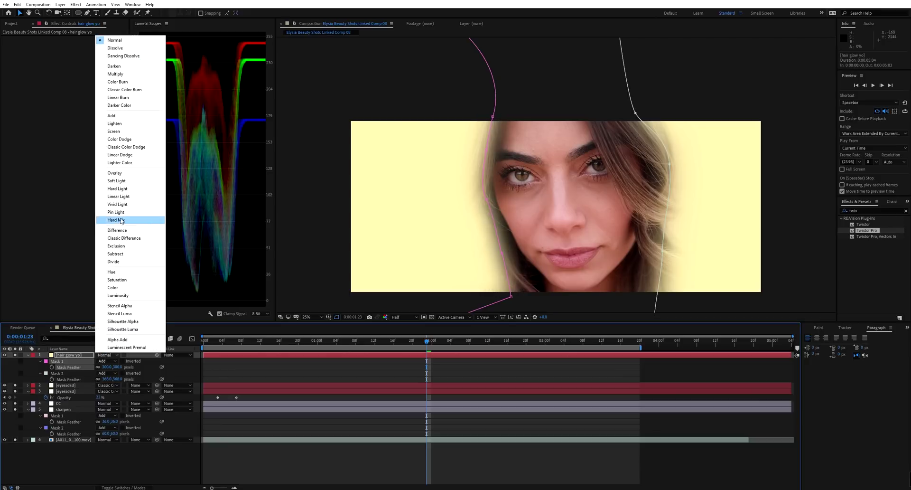
{"action": "left_click", "coordinate": [117, 181]}
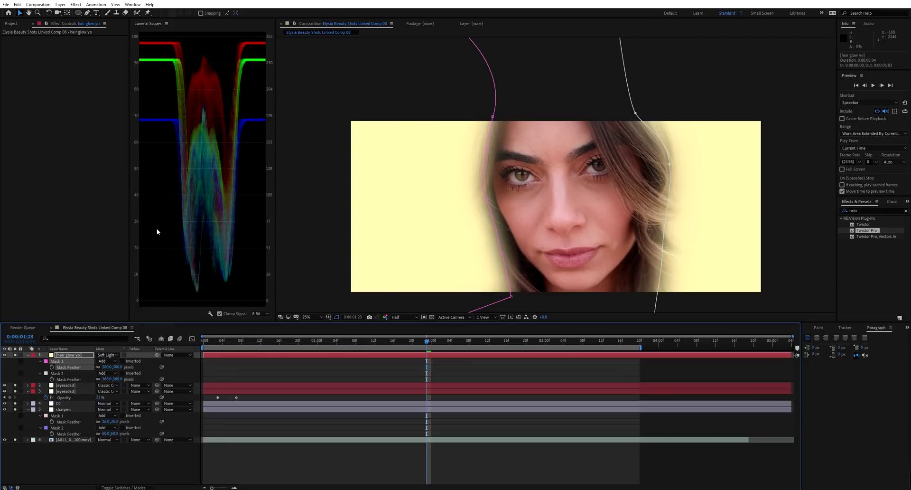
{"action": "key", "text": "t"}
Move points on the inner edges of both hair glow yo masks slightly toward the face to refine their fit.
{"action": "left_click_drag", "start_coordinate": [647, 170], "coordinate": [649, 174]}
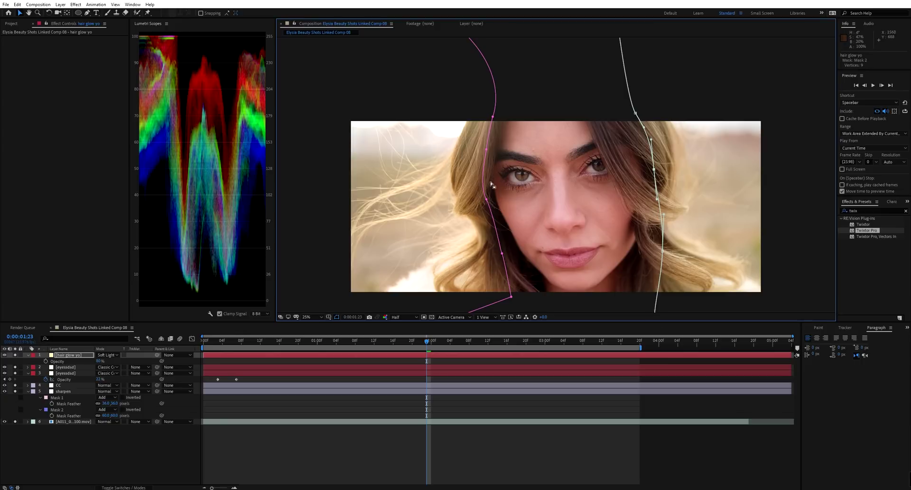
{"action": "left_click", "coordinate": [489, 199]}
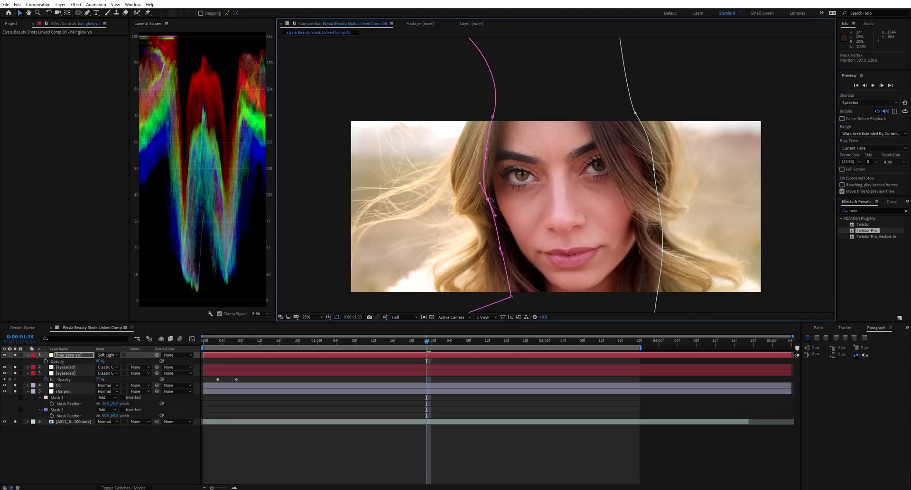
{"action": "left_click", "coordinate": [67, 422]}
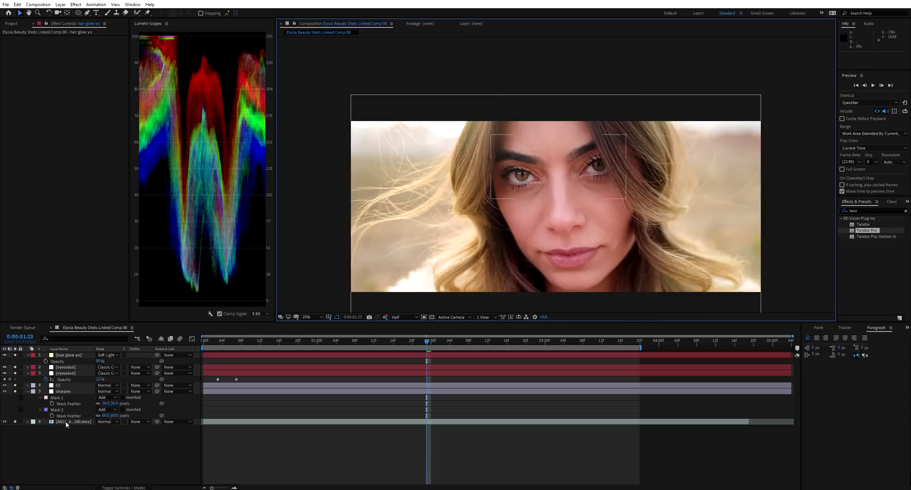
Compare the image with the hair glow yo layer hidden and shown, and reduce its opacity to 55%.
{"action": "left_click", "coordinate": [5, 355]}
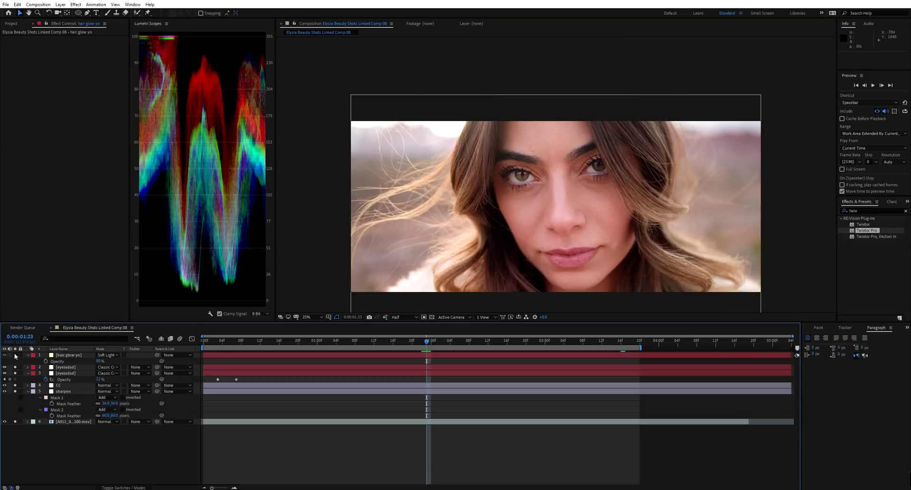
{"action": "left_click", "coordinate": [5, 355]}
{"action": "left_click", "coordinate": [4, 355]}
{"action": "left_click", "coordinate": [4, 355]}
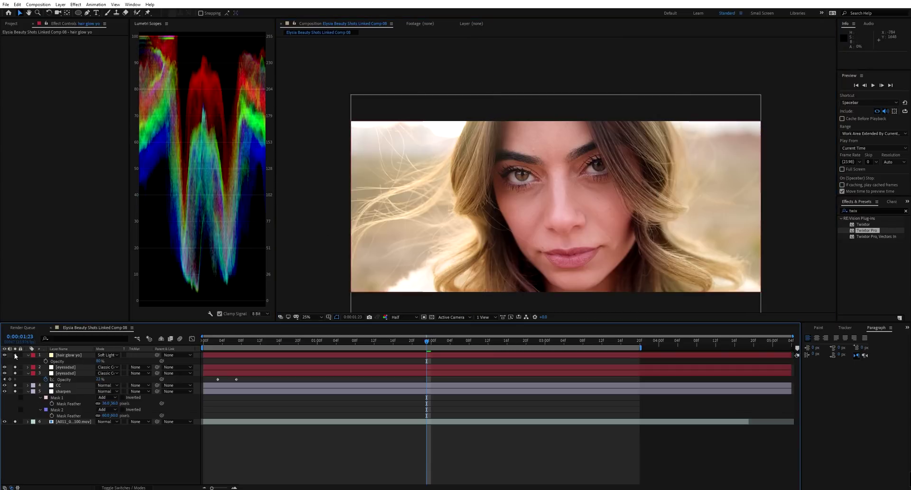
{"action": "left_click", "coordinate": [99, 360]}
{"action": "type", "text": "55"}
{"action": "key", "text": "Return"}
{"action": "key", "text": "shift+s"}
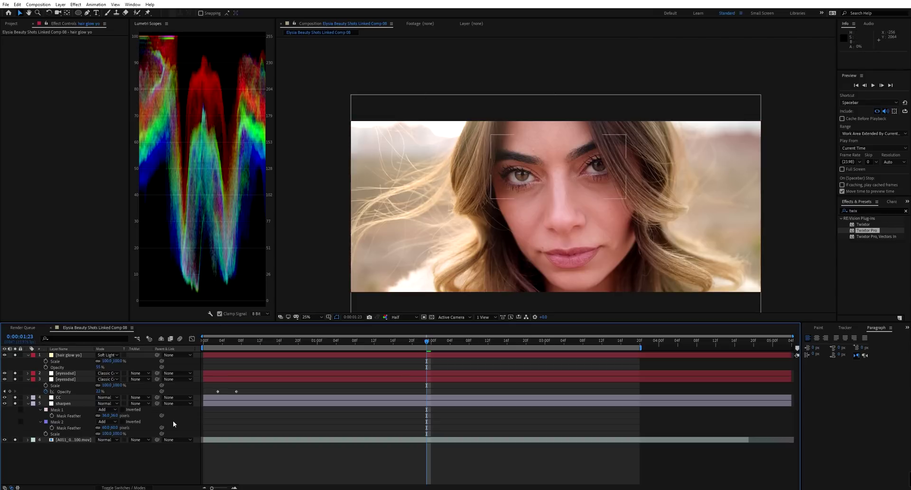
Add a new adjustment layer above the hair glow yo layer and apply the Stylize Glow effect to it.
{"action": "key", "text": "ctrl+alt+y"}
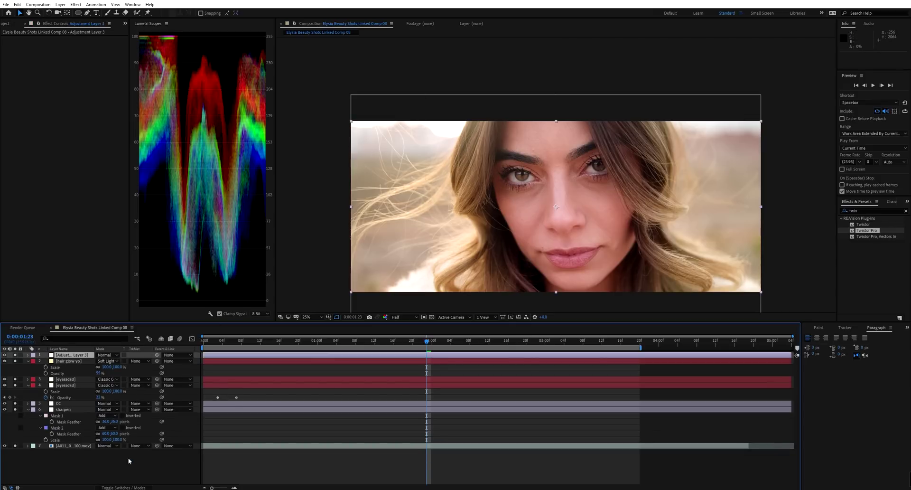
{"action": "left_click", "coordinate": [865, 212]}
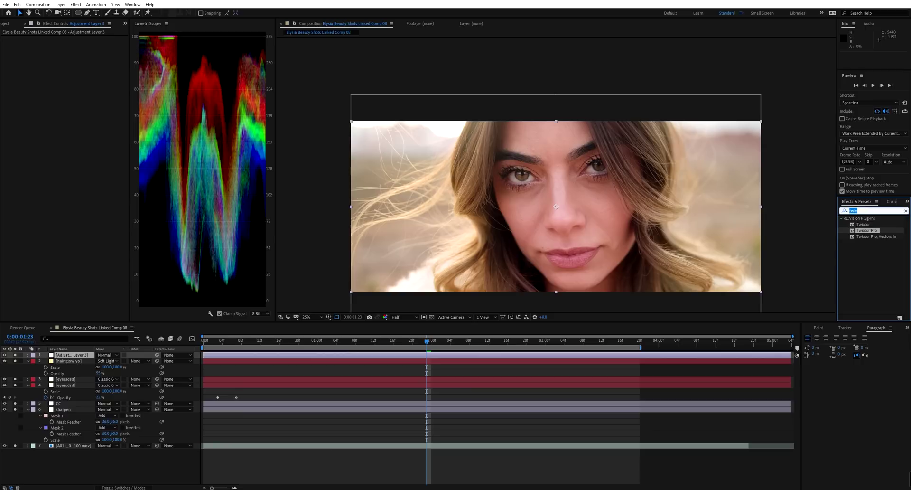
{"action": "type", "text": "glow"}
{"action": "left_click_drag", "start_coordinate": [859, 256], "coordinate": [70, 356]}
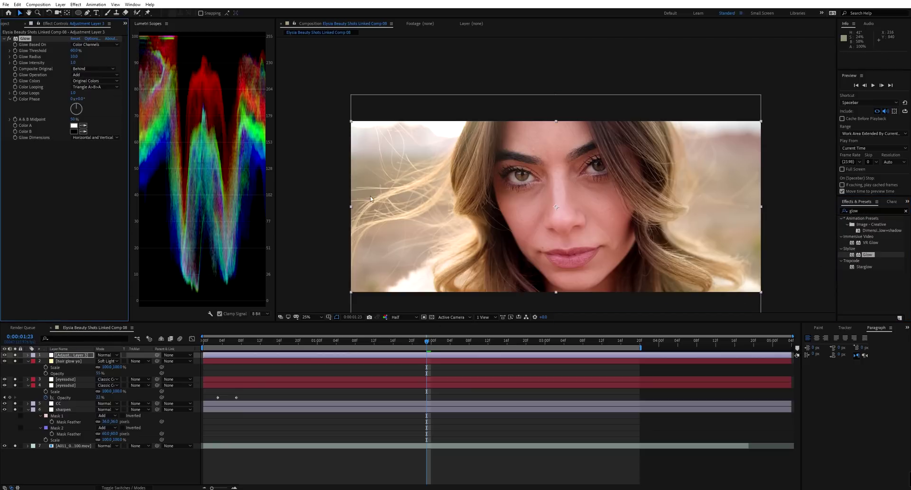
Set the Glow operation to Screen, threshold to 75%, radius to about 248 and intensity to 0.7, comparing the effect off and on.
{"action": "left_click", "coordinate": [86, 75]}
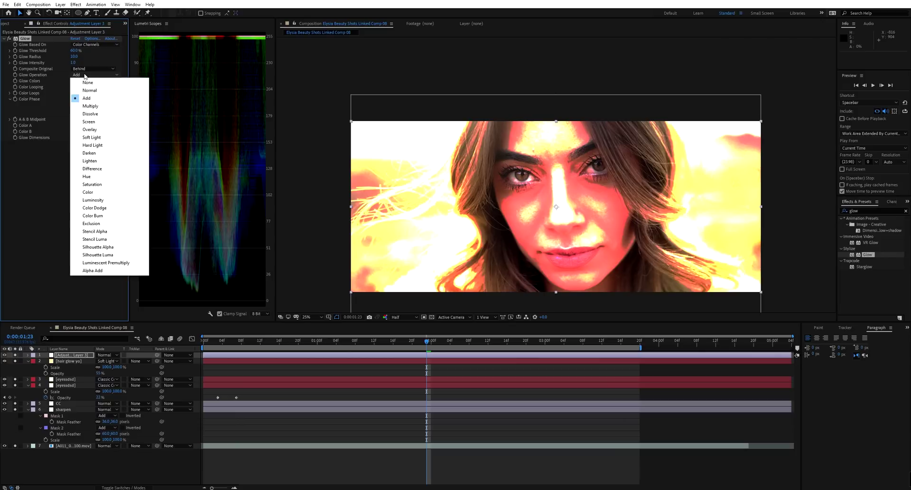
{"action": "left_click", "coordinate": [89, 121]}
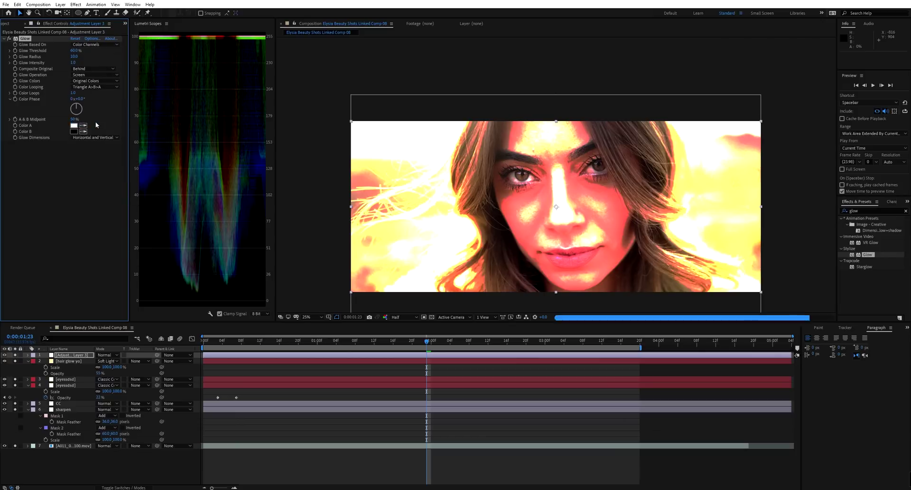
{"action": "left_click", "coordinate": [74, 50]}
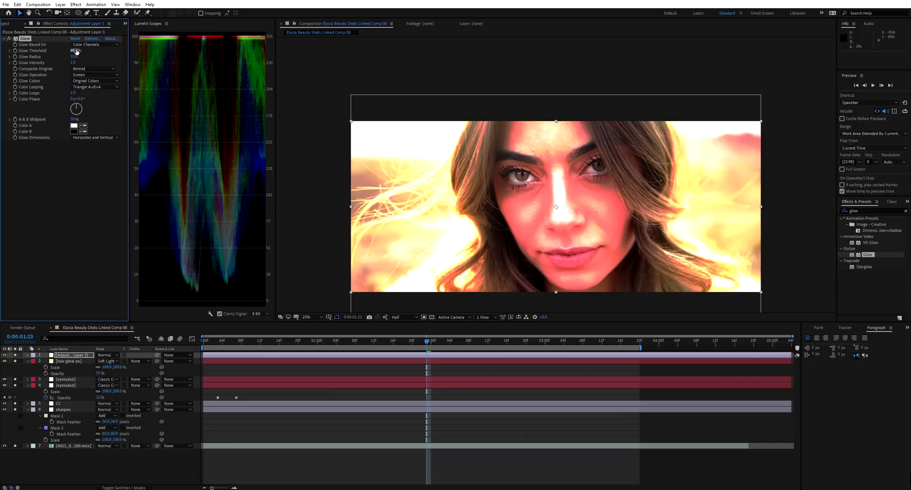
{"action": "type", "text": "85"}
{"action": "left_click", "coordinate": [120, 65]}
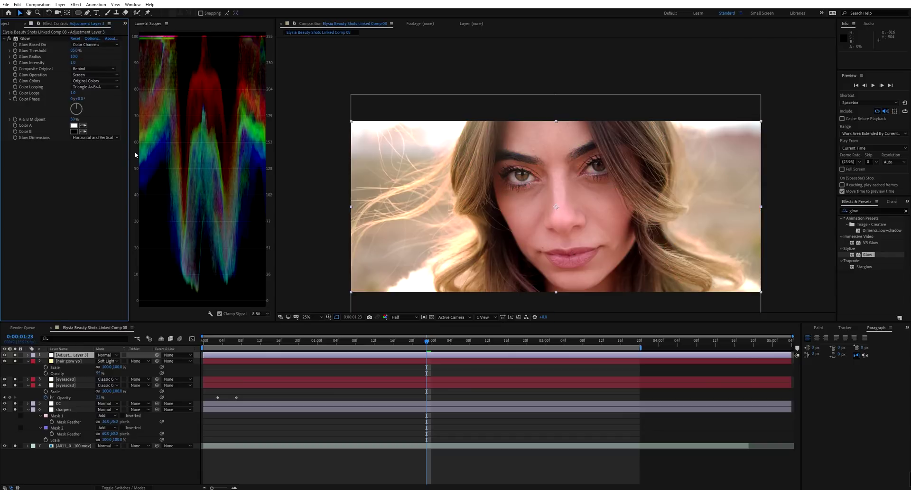
{"action": "left_click_drag", "start_coordinate": [74, 57], "coordinate": [102, 58]}
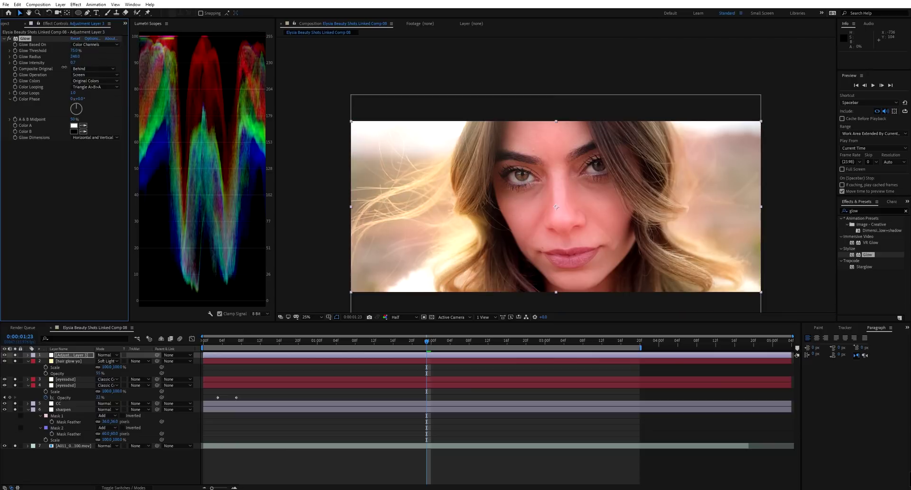
{"action": "left_click", "coordinate": [10, 39]}
{"action": "left_click", "coordinate": [9, 39]}
{"action": "left_click", "coordinate": [10, 39]}
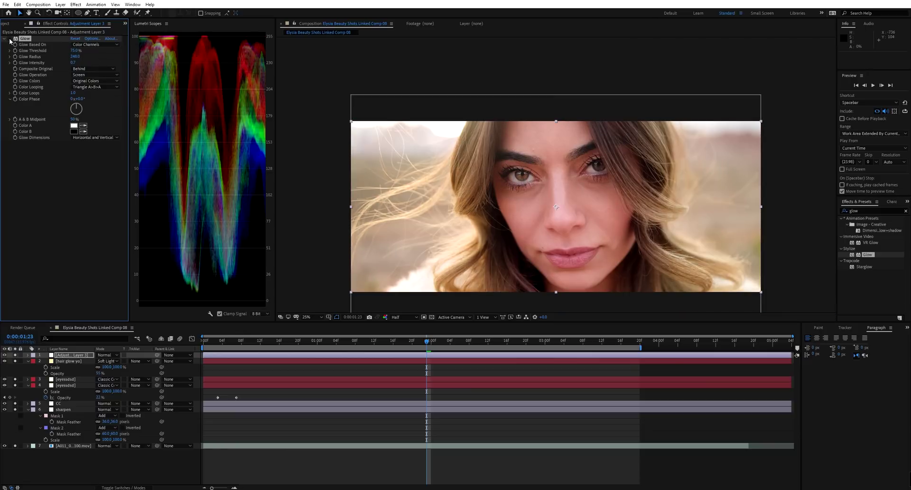
{"action": "left_click", "coordinate": [10, 39]}
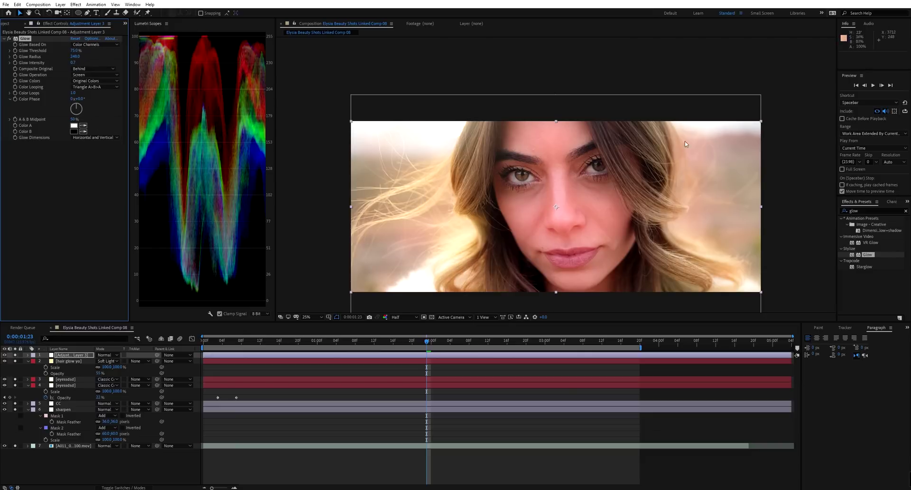
Draw a closed Pen mask on the glow adjustment layer around the hair and background, excluding the face, and feather its edge.
{"action": "key", "text": "g"}
{"action": "left_click", "coordinate": [492, 122]}
{"action": "left_click", "coordinate": [496, 213]}
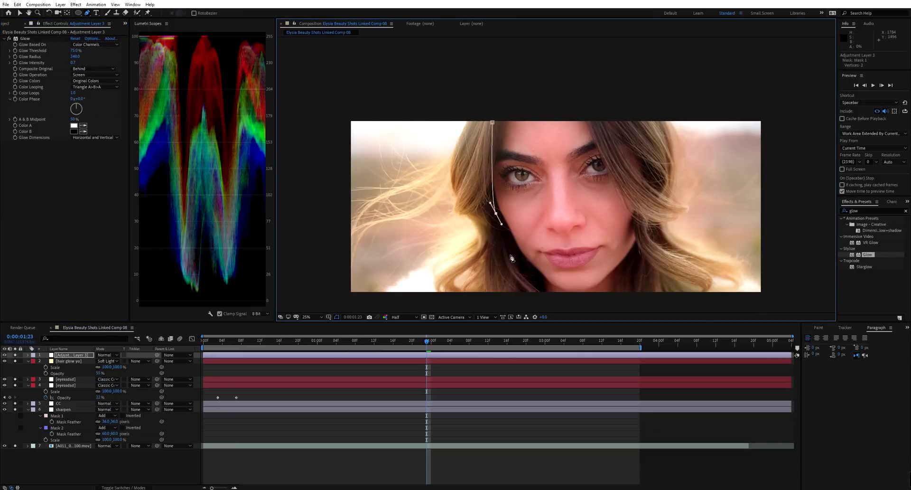
{"action": "left_click", "coordinate": [515, 264]}
{"action": "key", "text": "comma"}
{"action": "left_click", "coordinate": [517, 284]}
{"action": "left_click", "coordinate": [397, 260]}
{"action": "left_click", "coordinate": [395, 117]}
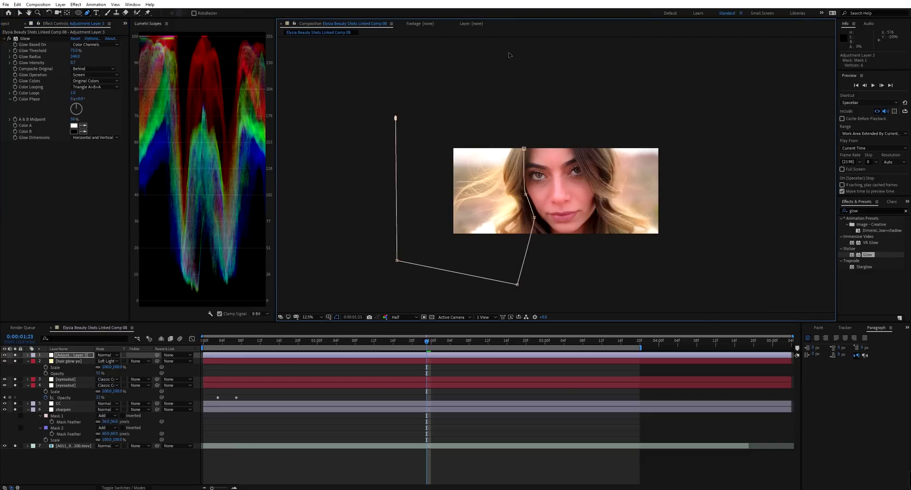
{"action": "left_click", "coordinate": [480, 53]}
{"action": "left_click", "coordinate": [676, 88]}
{"action": "left_click", "coordinate": [749, 170]}
{"action": "left_click", "coordinate": [690, 271]}
{"action": "left_click", "coordinate": [615, 257]}
{"action": "left_click", "coordinate": [602, 200]}
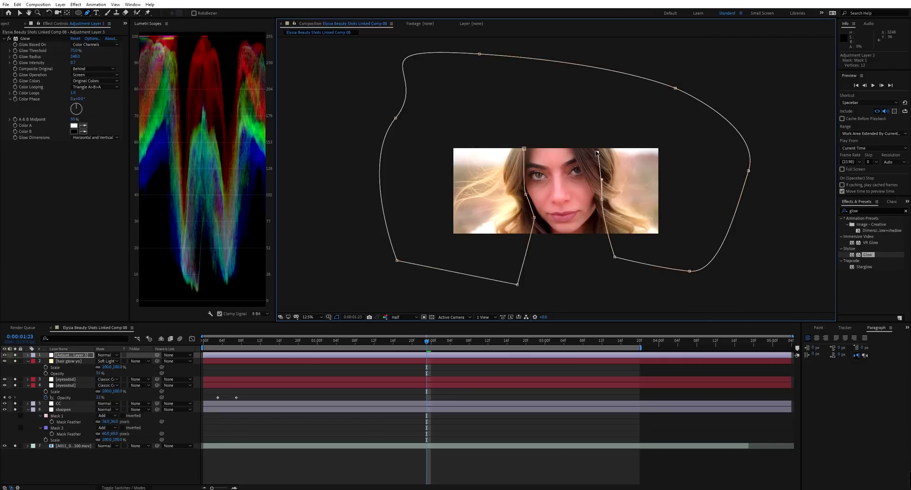
{"action": "left_click", "coordinate": [597, 152]}
{"action": "left_click", "coordinate": [566, 124]}
{"action": "left_click", "coordinate": [536, 136]}
{"action": "left_click", "coordinate": [524, 149]}
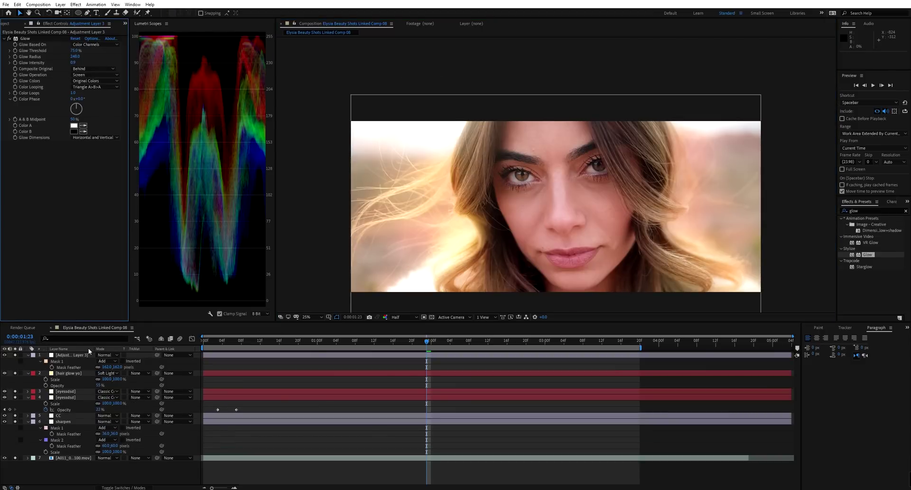
Set the opacity of the masked glow adjustment layer to 75%.
{"action": "left_click", "coordinate": [78, 355]}
{"action": "key", "text": "t"}
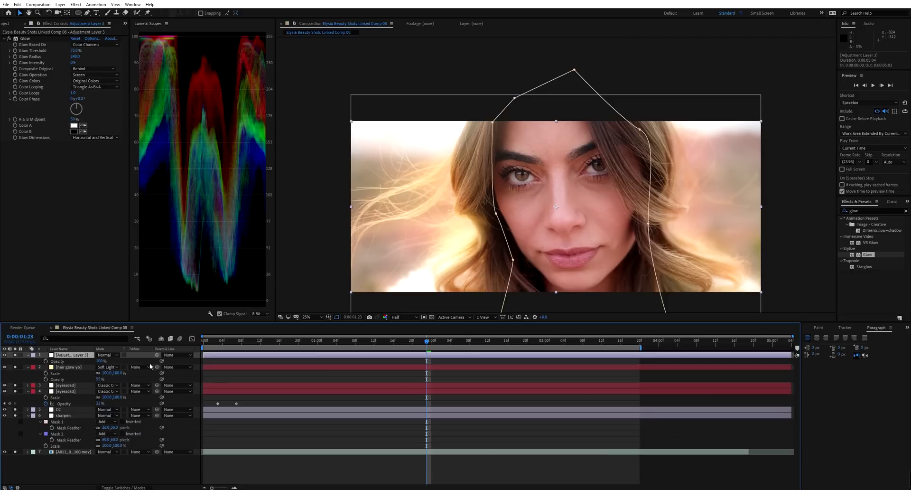
{"action": "left_click", "coordinate": [101, 361]}
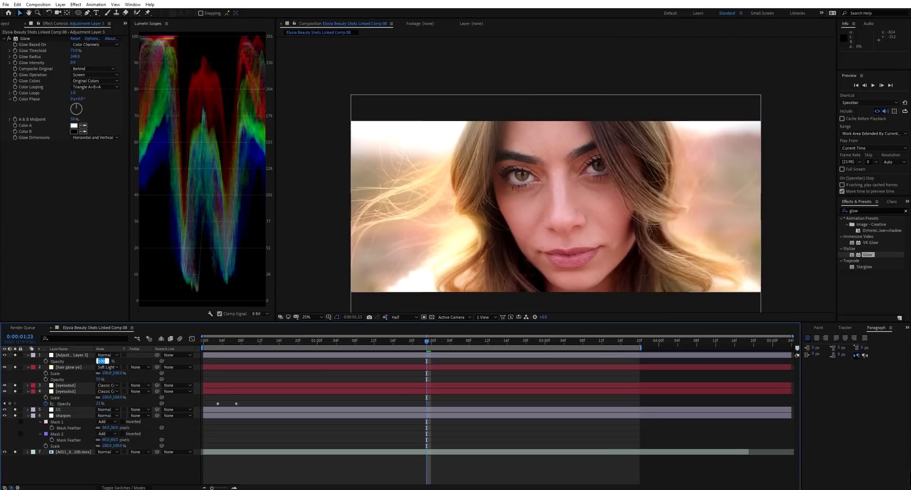
{"action": "type", "text": "75"}
{"action": "key", "text": "Return"}
{"action": "left_click", "coordinate": [42, 243]}
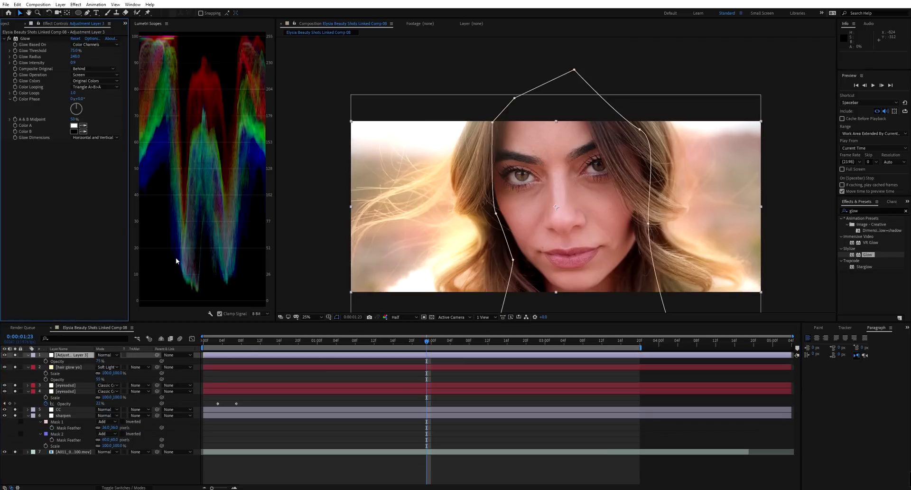
{"action": "left_click", "coordinate": [315, 248]}
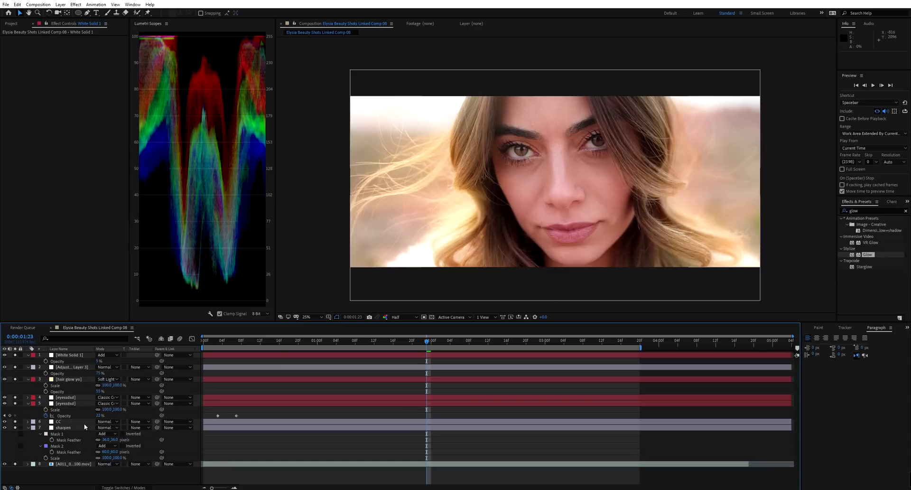
Add a new adjustment layer at the top of the stack and apply the HDR Highlight Compression effect to it.
{"action": "key", "text": "ctrl+alt+y"}
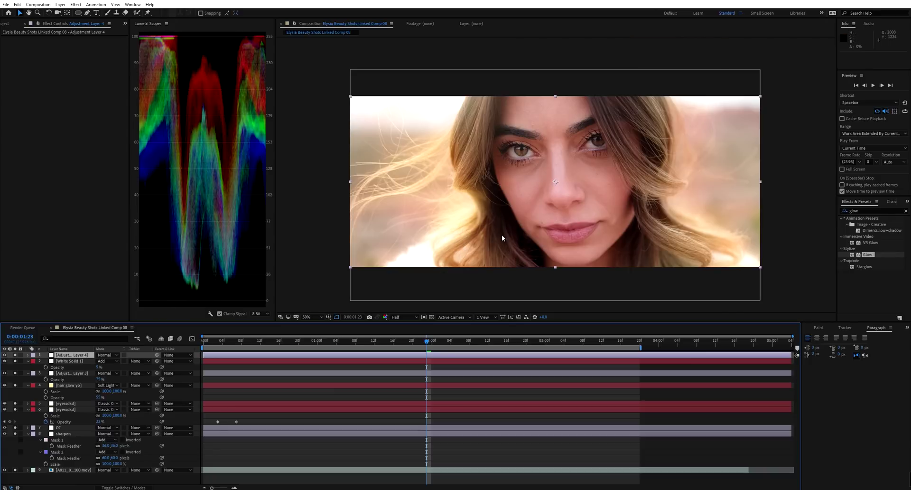
{"action": "key", "text": "period"}
{"action": "key", "text": "period"}
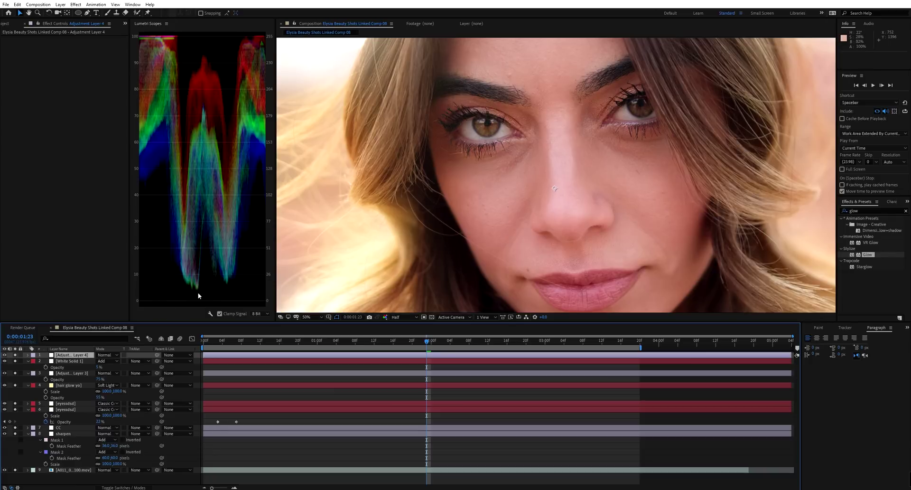
{"action": "key", "text": "comma"}
{"action": "key", "text": "comma"}
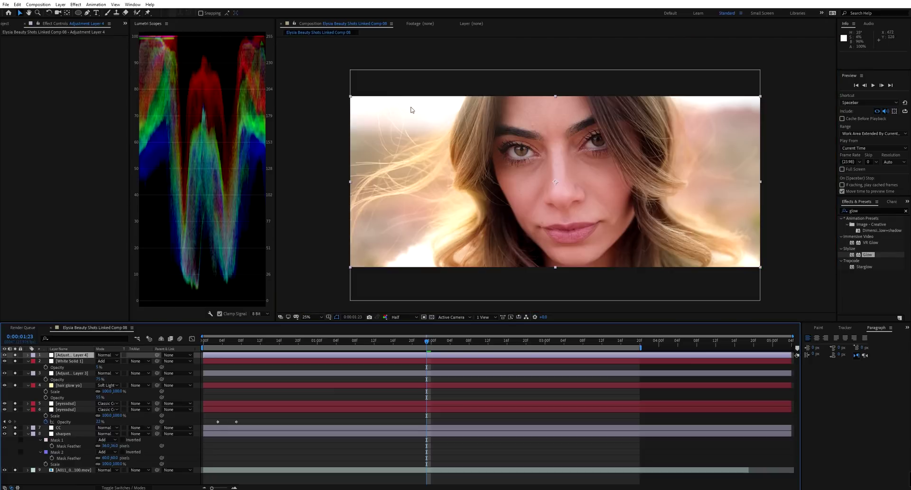
{"action": "left_click", "coordinate": [75, 4]}
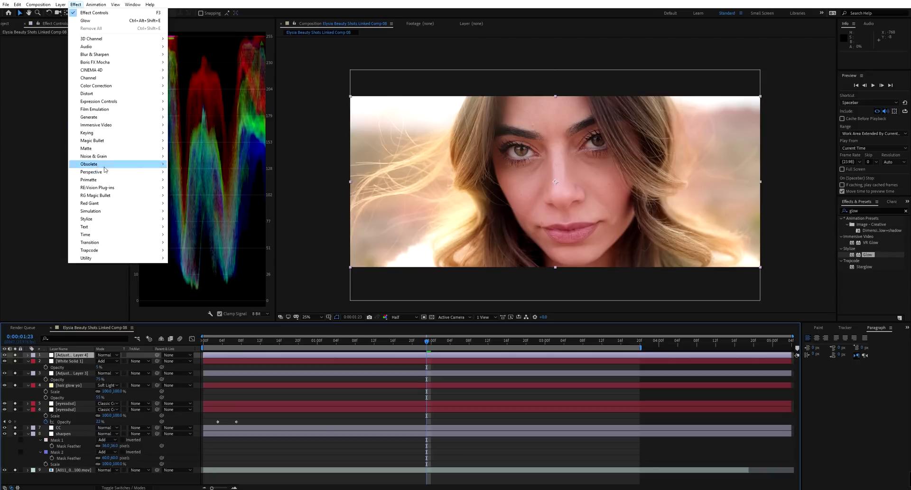
{"action": "mouse_move", "coordinate": [106, 212]}
{"action": "mouse_move", "coordinate": [106, 227]}
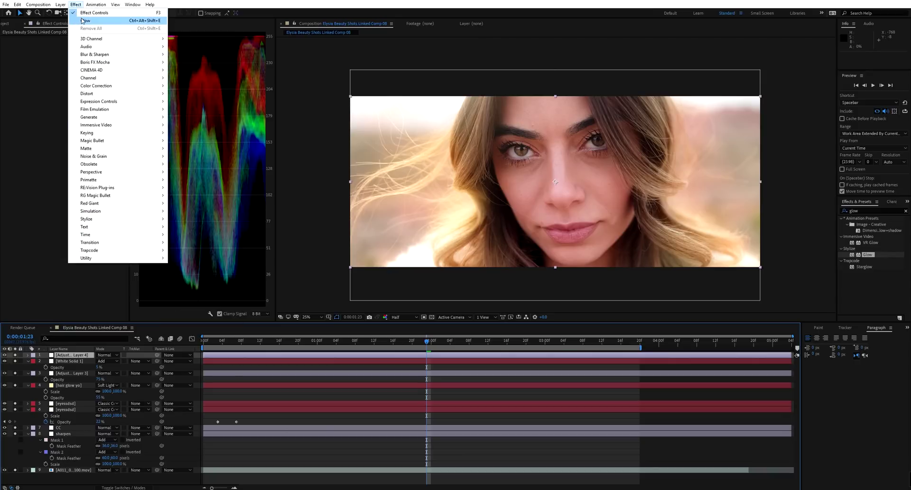
{"action": "mouse_move", "coordinate": [119, 258]}
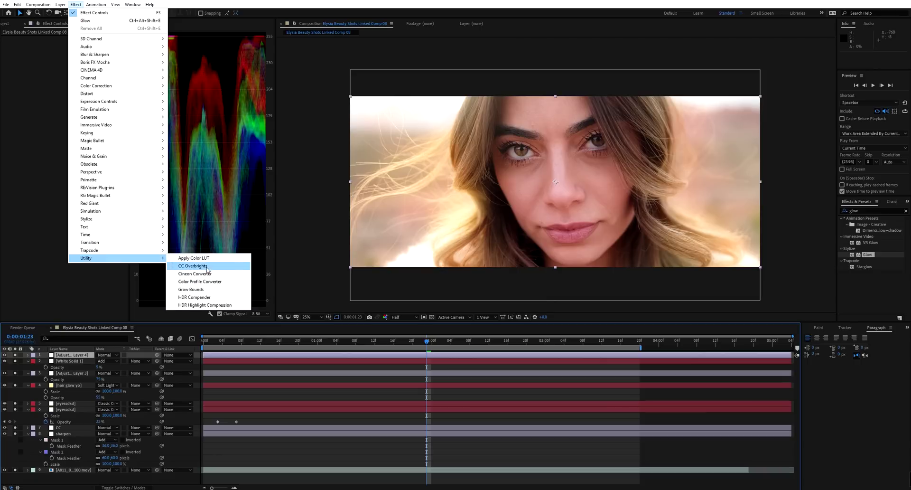
{"action": "left_click", "coordinate": [207, 305]}
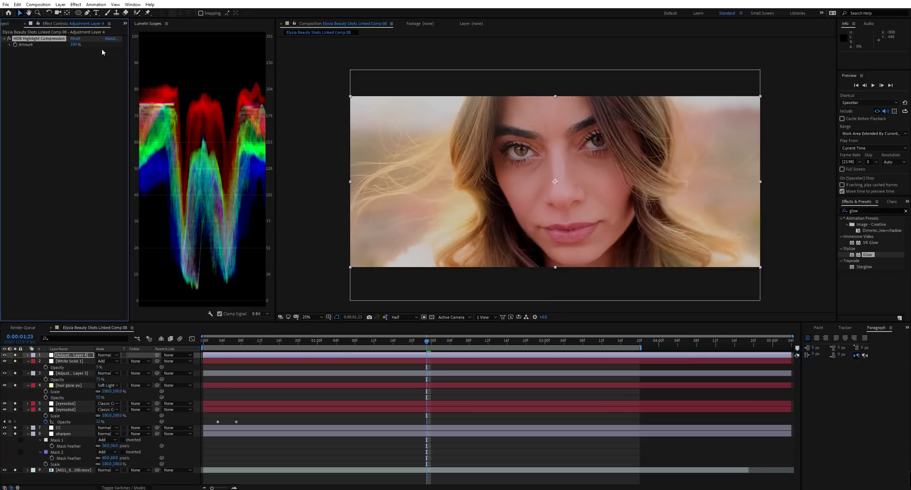
Try a highlight compression amount of 5%, and settle on 15% for the adjustment layer.
{"action": "left_click", "coordinate": [75, 44]}
{"action": "type", "text": "5"}
{"action": "left_click", "coordinate": [61, 69]}
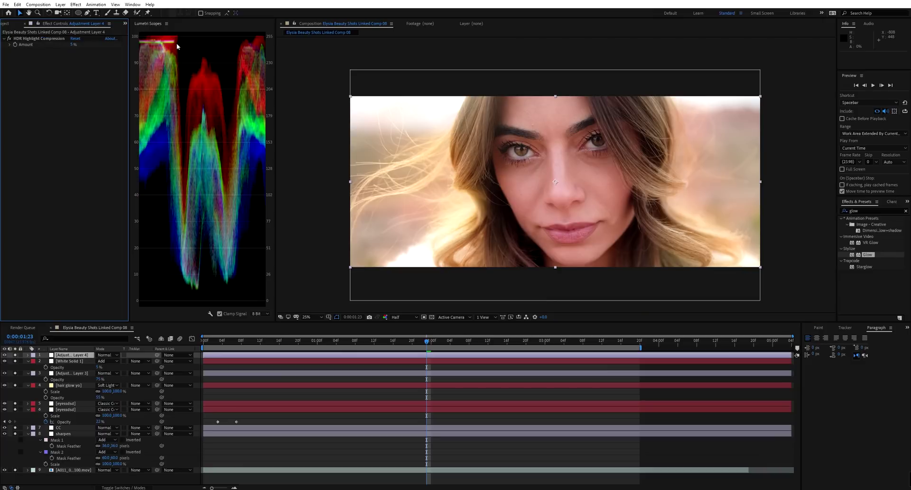
{"action": "left_click", "coordinate": [73, 44]}
{"action": "type", "text": "15"}
{"action": "left_click", "coordinate": [65, 101]}
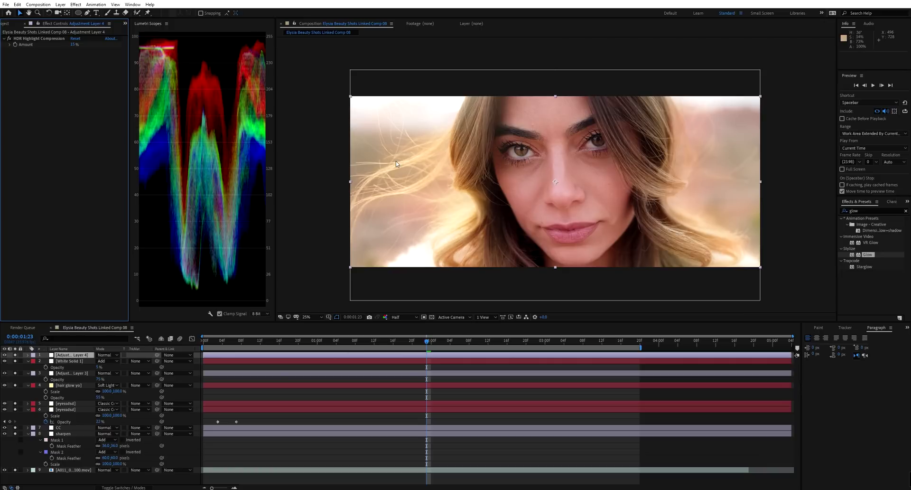
Compare the highlight compression off and on in the bright background beside the hair.
{"action": "key", "text": "period"}
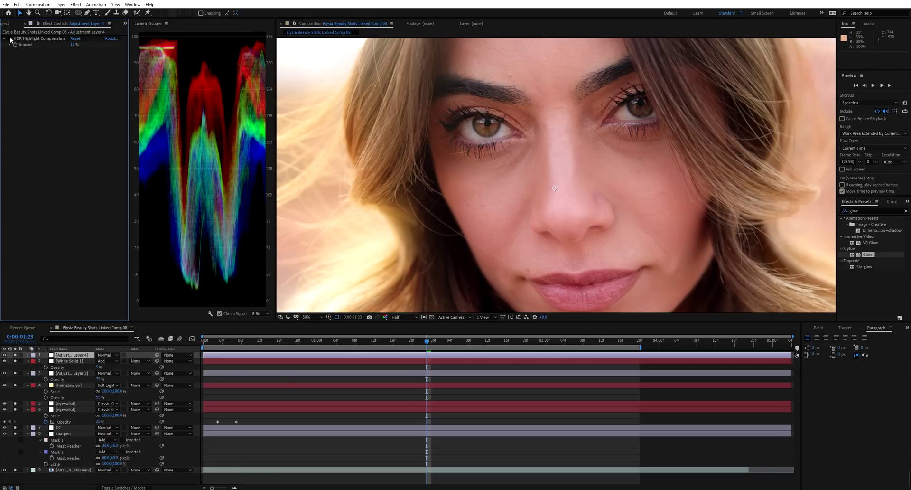
{"action": "left_click_drag", "start_coordinate": [433, 145], "coordinate": [570, 196]}
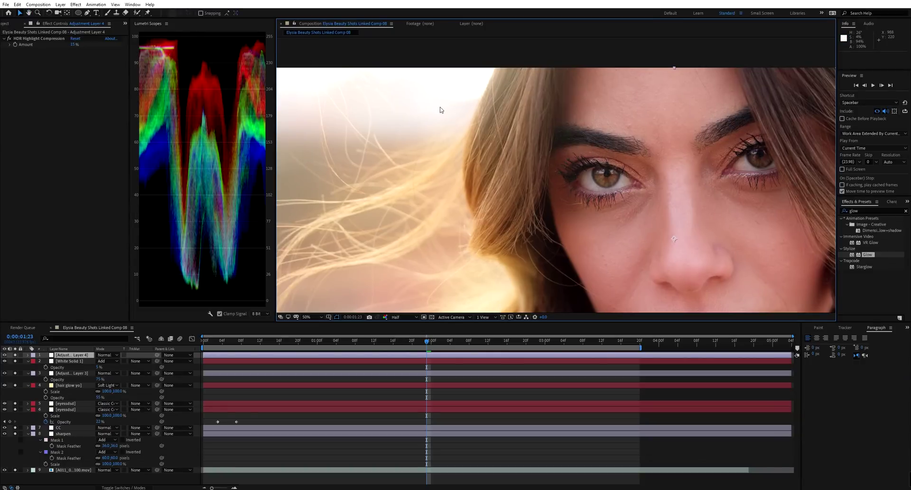
{"action": "left_click", "coordinate": [10, 39]}
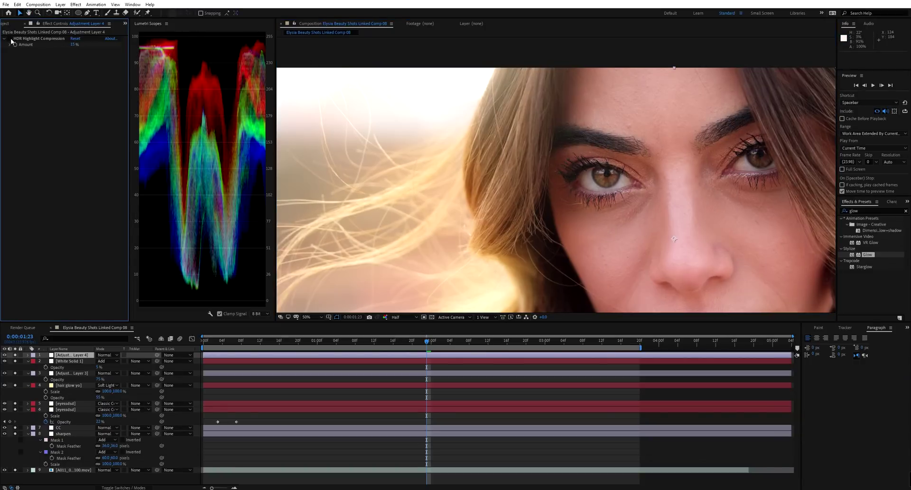
{"action": "left_click", "coordinate": [9, 38]}
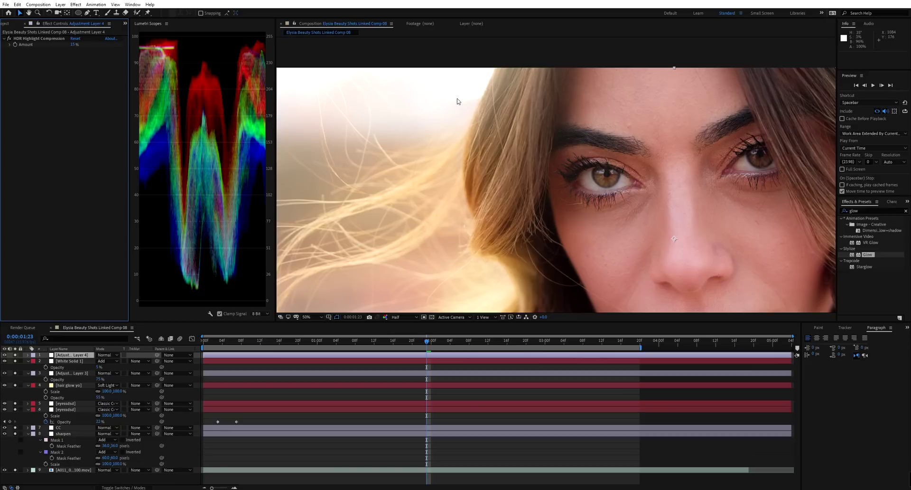
{"action": "left_click", "coordinate": [9, 39]}
{"action": "left_click", "coordinate": [9, 39]}
Inspect the skin and hair detail up close and in the full frame, and save the project.
{"action": "scroll", "coordinate": [520, 194], "scroll_direction": "down", "scroll_amount": 2}
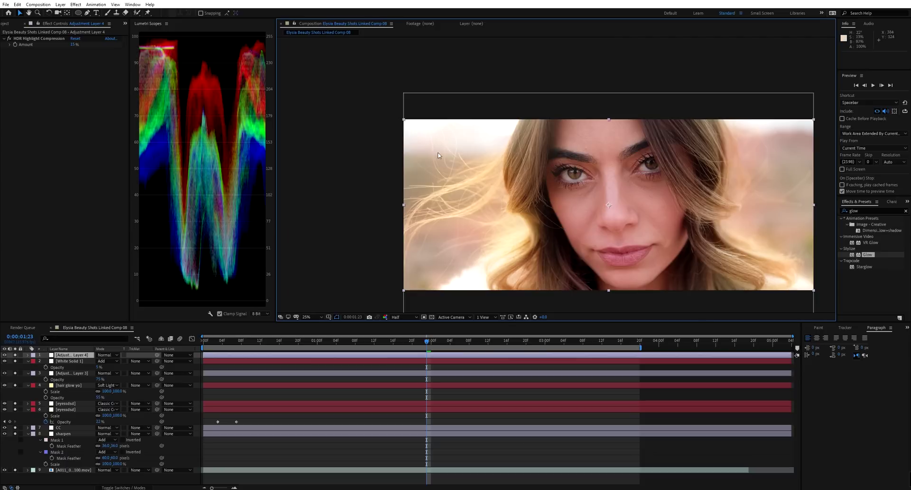
{"action": "scroll", "coordinate": [364, 159], "scroll_direction": "down", "scroll_amount": 1}
{"action": "scroll", "coordinate": [469, 263], "scroll_direction": "up", "scroll_amount": 2}
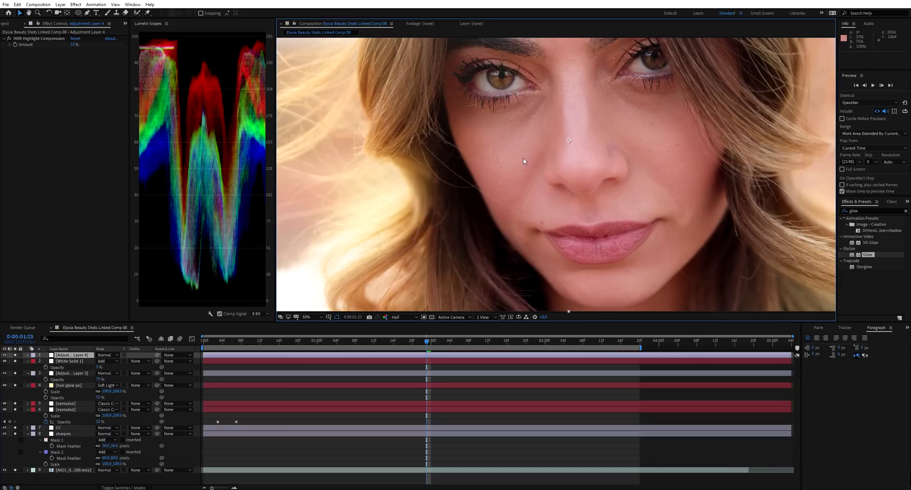
{"action": "scroll", "coordinate": [526, 147], "scroll_direction": "up", "scroll_amount": 2}
{"action": "scroll", "coordinate": [521, 218], "scroll_direction": "down", "scroll_amount": 2}
{"action": "scroll", "coordinate": [432, 198], "scroll_direction": "up", "scroll_amount": 1}
{"action": "scroll", "coordinate": [396, 155], "scroll_direction": "down", "scroll_amount": 1}
{"action": "scroll", "coordinate": [599, 164], "scroll_direction": "down", "scroll_amount": 1}
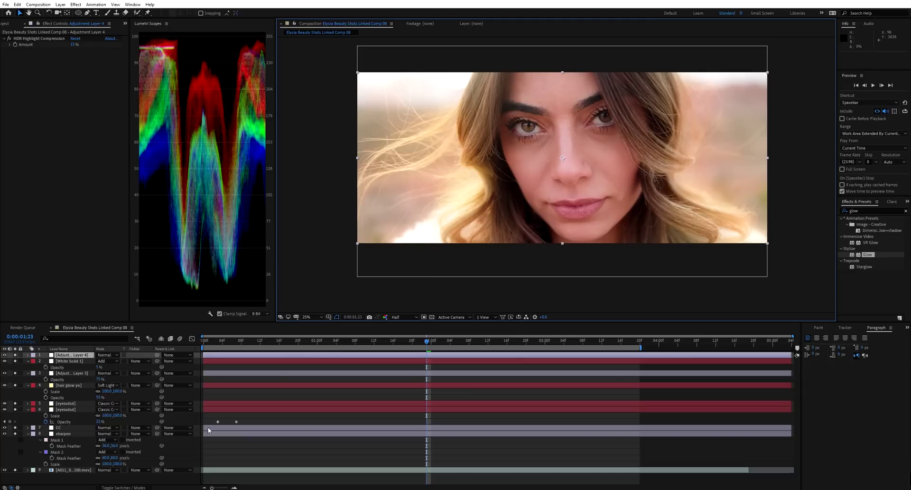
{"action": "key", "text": "ctrl+s"}
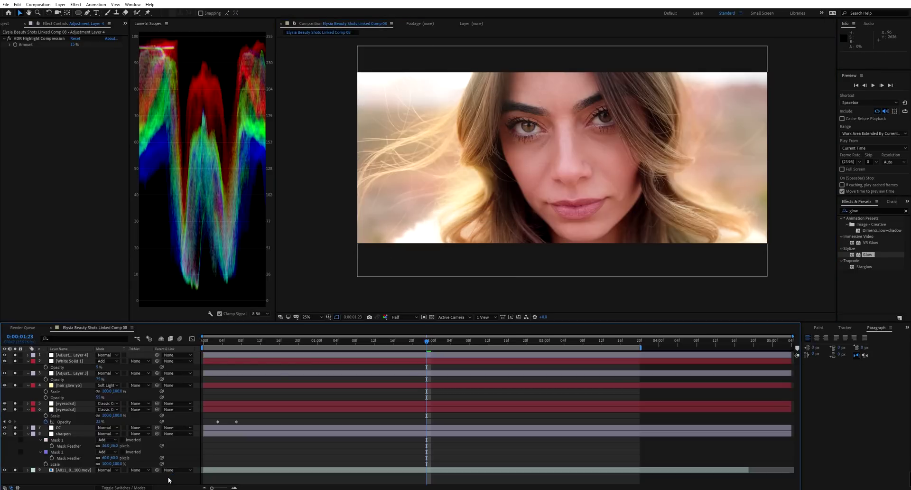
Add another adjustment layer at the top of the stack and apply the Denoiser III effect to it.
{"action": "key", "text": "ctrl+alt+y"}
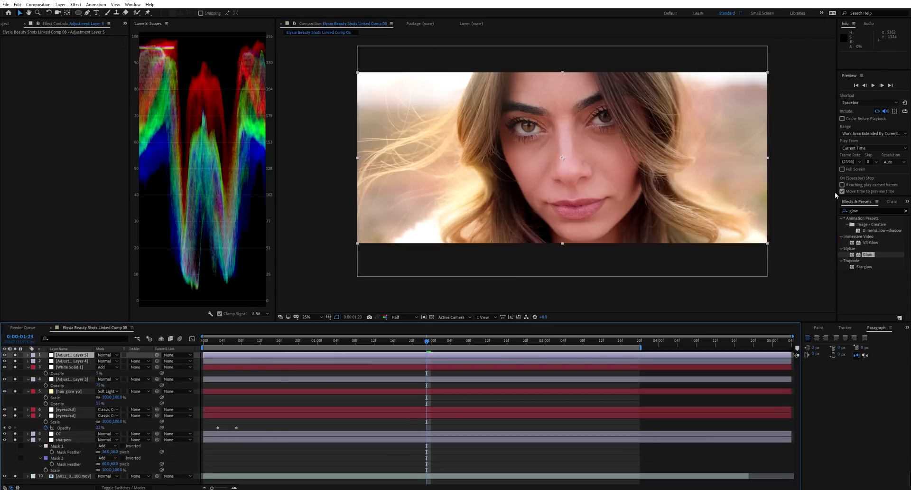
{"action": "left_click", "coordinate": [865, 210]}
{"action": "type", "text": "denoi"}
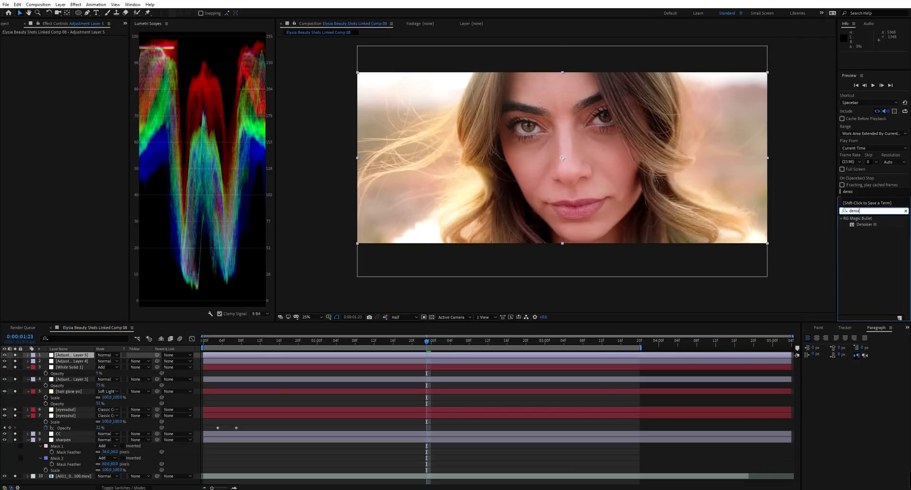
{"action": "left_click_drag", "start_coordinate": [876, 229], "coordinate": [113, 166]}
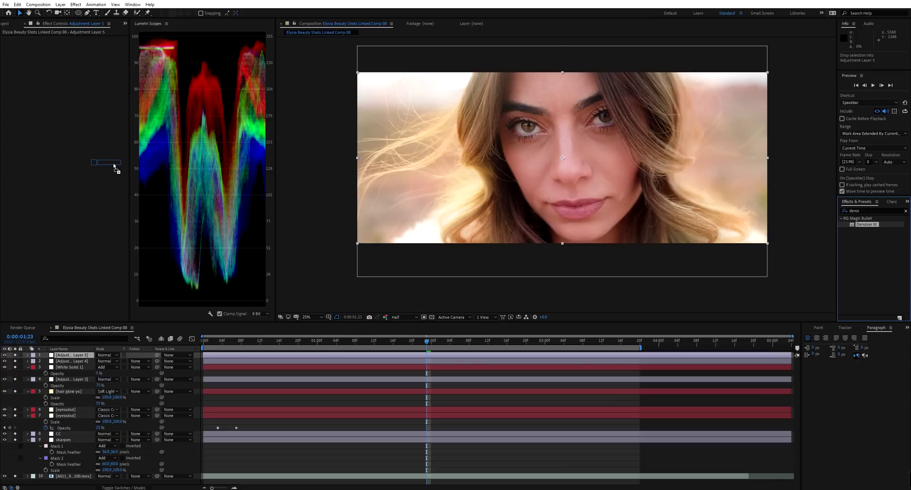
{"action": "left_click_drag", "start_coordinate": [114, 166], "coordinate": [115, 166]}
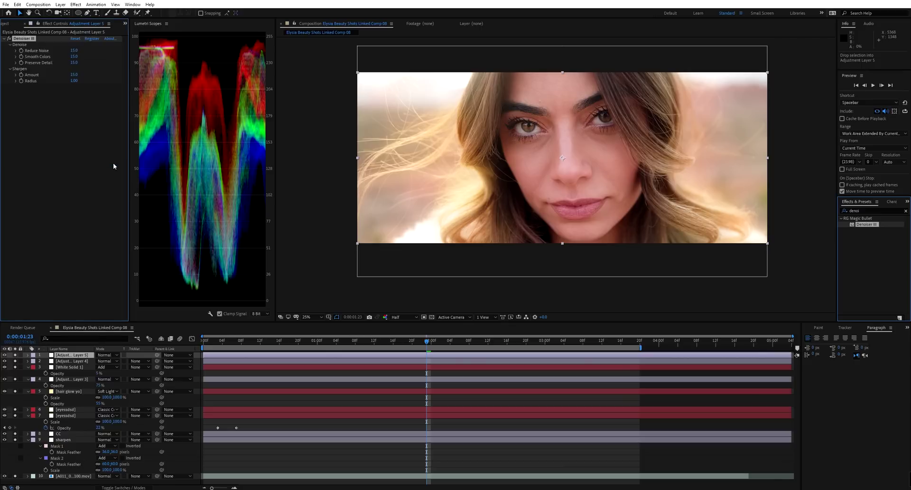
Set Denoiser III's Reduce Noise to 75, Smooth Colors to 79, Preserve Detail to 9 and the Sharpen Amount to 0.
{"action": "left_click", "coordinate": [75, 50]}
{"action": "left_click", "coordinate": [77, 50]}
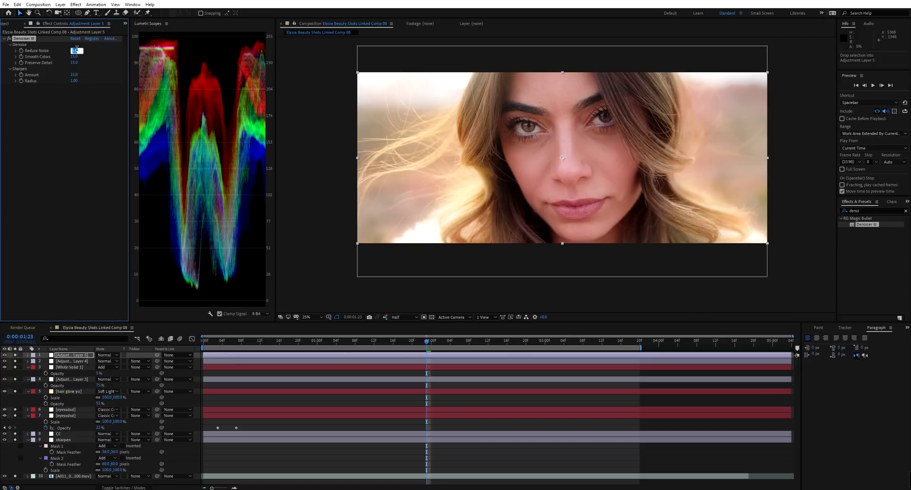
{"action": "type", "text": "75"}
{"action": "key", "text": "Return"}
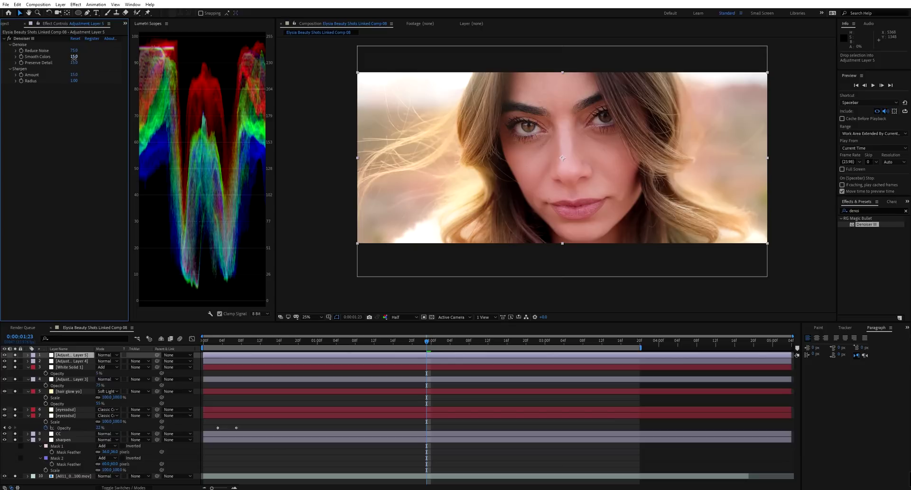
{"action": "mouse_move", "coordinate": [74, 56]}
{"action": "left_mouse_down"}
{"action": "mouse_move", "coordinate": [80, 59]}
{"action": "mouse_move", "coordinate": [55, 83]}
{"action": "mouse_move", "coordinate": [91, 56]}
{"action": "mouse_move", "coordinate": [71, 62]}
{"action": "left_mouse_up"}
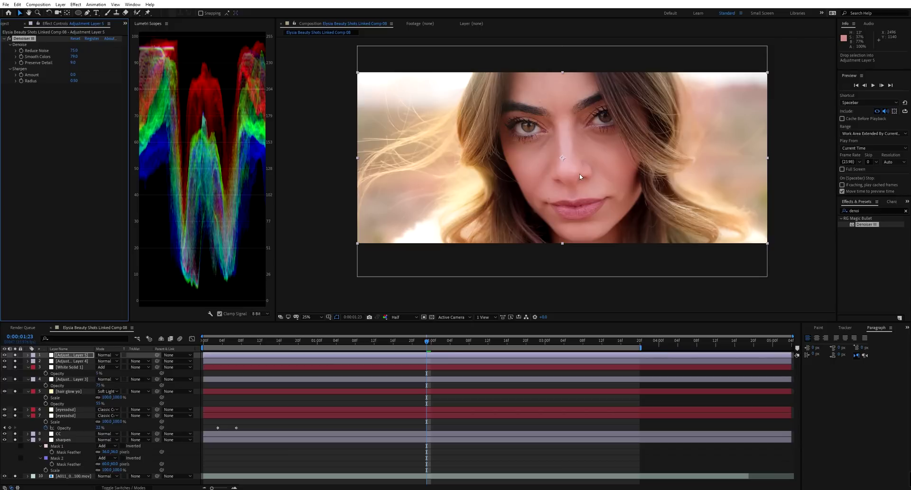
Raise Denoiser III's Preserve Detail to 43, checking the skin texture around the nose, cheek and lips.
{"action": "key", "text": "slash"}
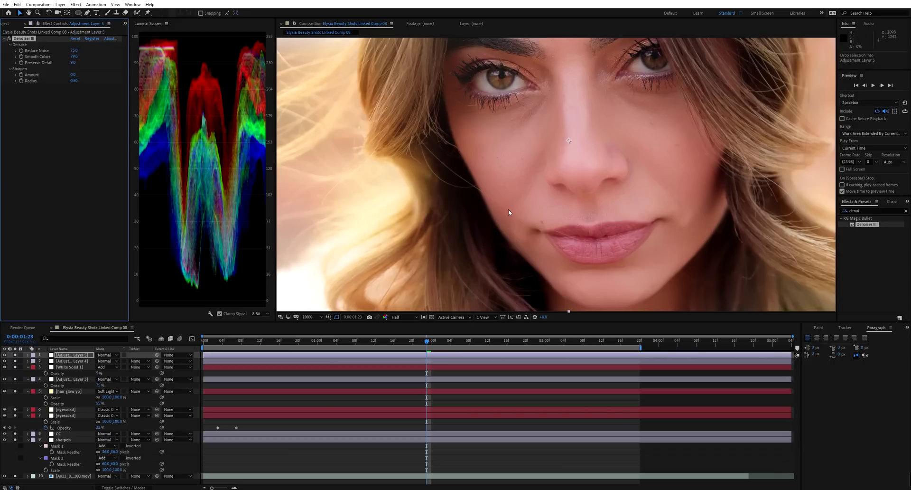
{"action": "left_click_drag", "start_coordinate": [509, 209], "coordinate": [517, 285]}
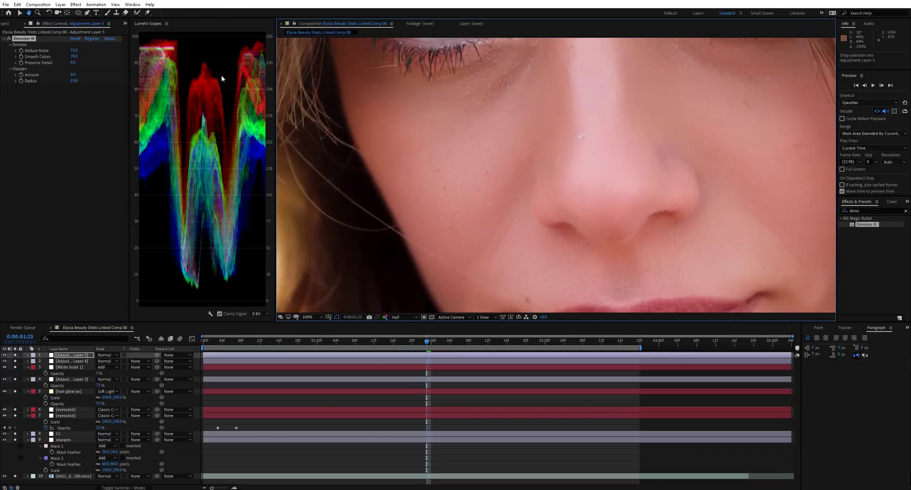
{"action": "left_click", "coordinate": [76, 62]}
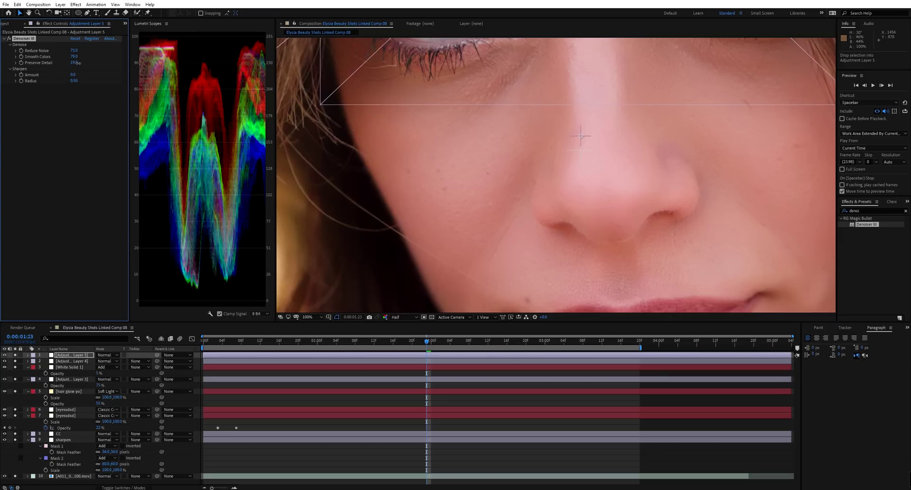
{"action": "left_click_drag", "start_coordinate": [77, 63], "coordinate": [76, 66]}
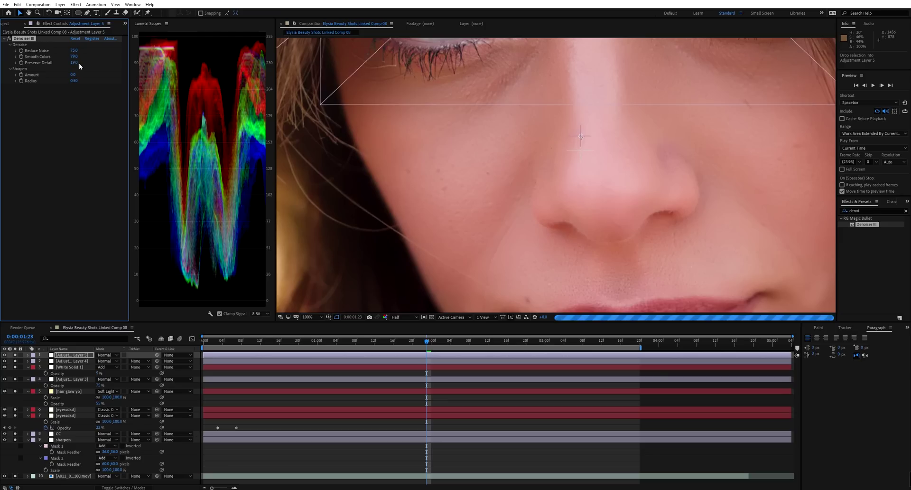
{"action": "type", "text": "43"}
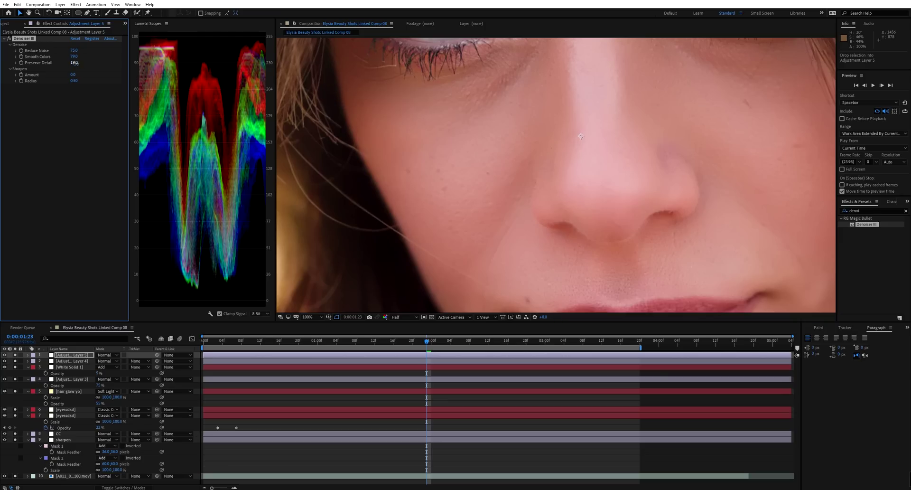
{"action": "key", "text": "Tab"}
{"action": "key", "text": "h"}
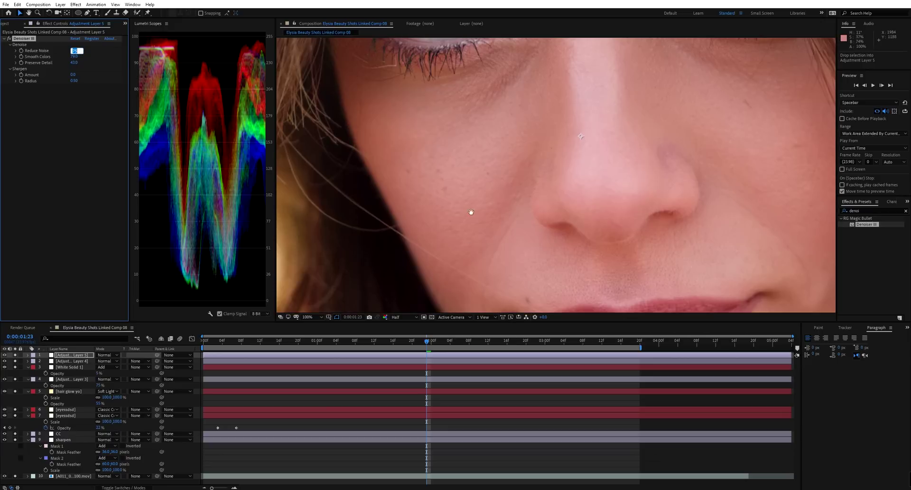
{"action": "left_click_drag", "start_coordinate": [472, 212], "coordinate": [513, 152]}
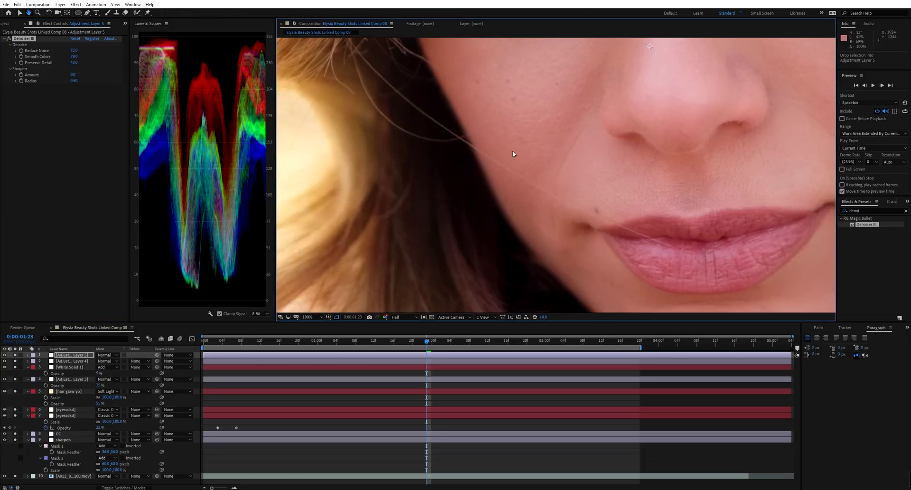
{"action": "left_click_drag", "start_coordinate": [431, 95], "coordinate": [472, 141]}
{"action": "scroll", "coordinate": [499, 192], "scroll_direction": "down", "scroll_amount": 4}
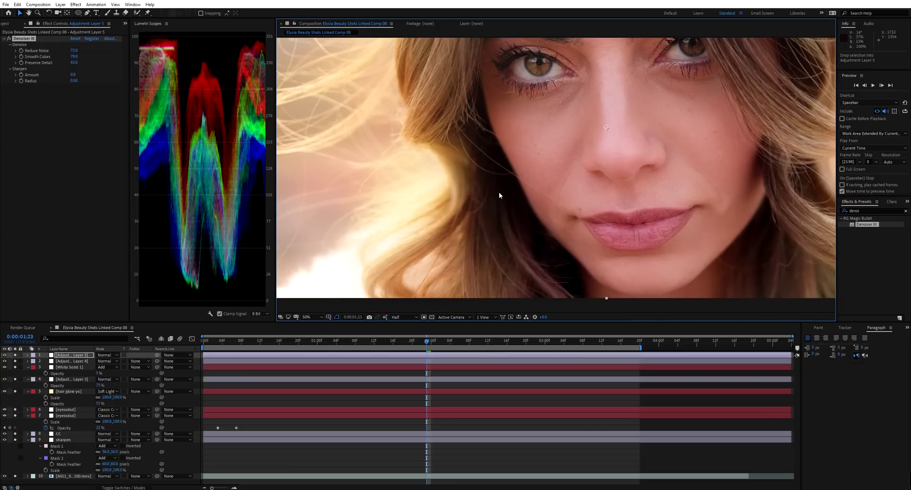